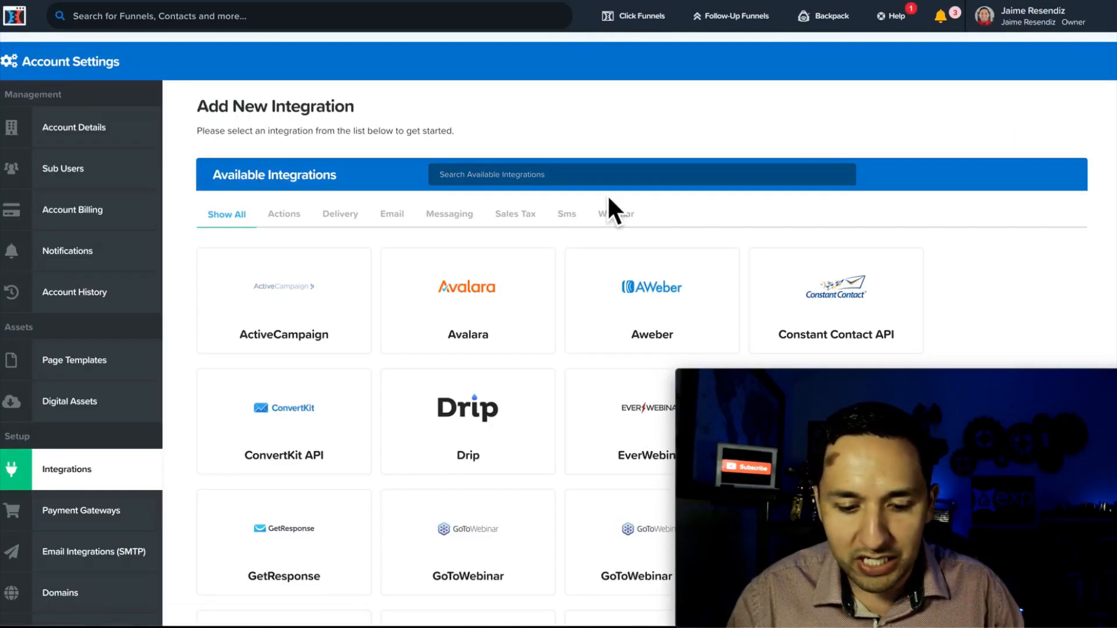
Search the available integrations for "form"
{"action": "scroll", "coordinate": [608, 198], "scroll_direction": "down", "scroll_amount": 15}
{"action": "left_click", "coordinate": [605, 205]}
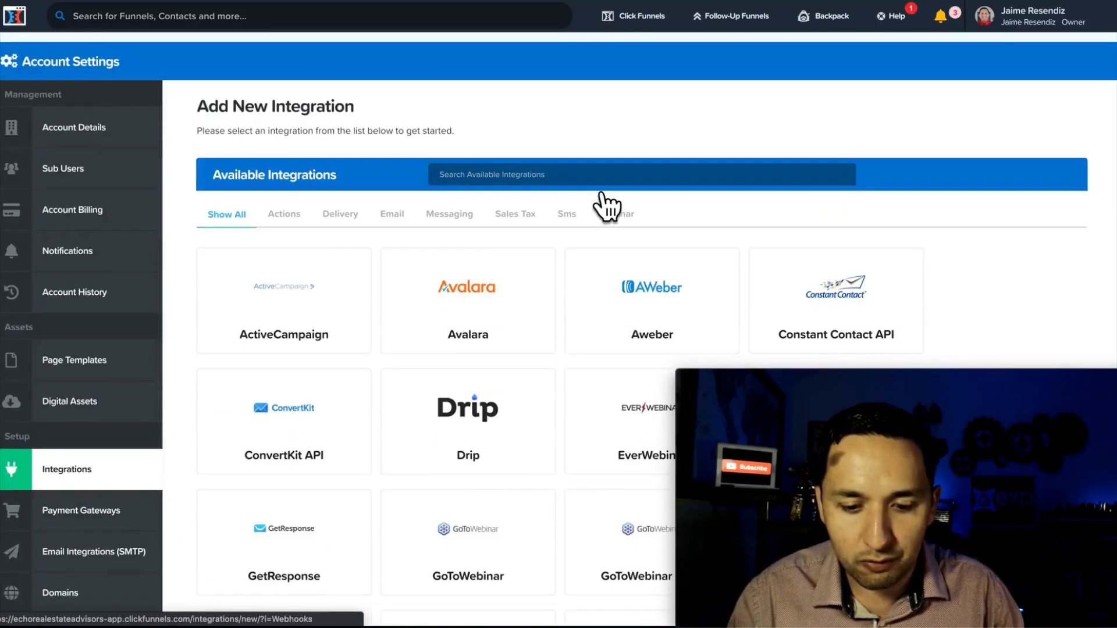
{"action": "scroll", "coordinate": [609, 199], "scroll_direction": "down", "scroll_amount": 2}
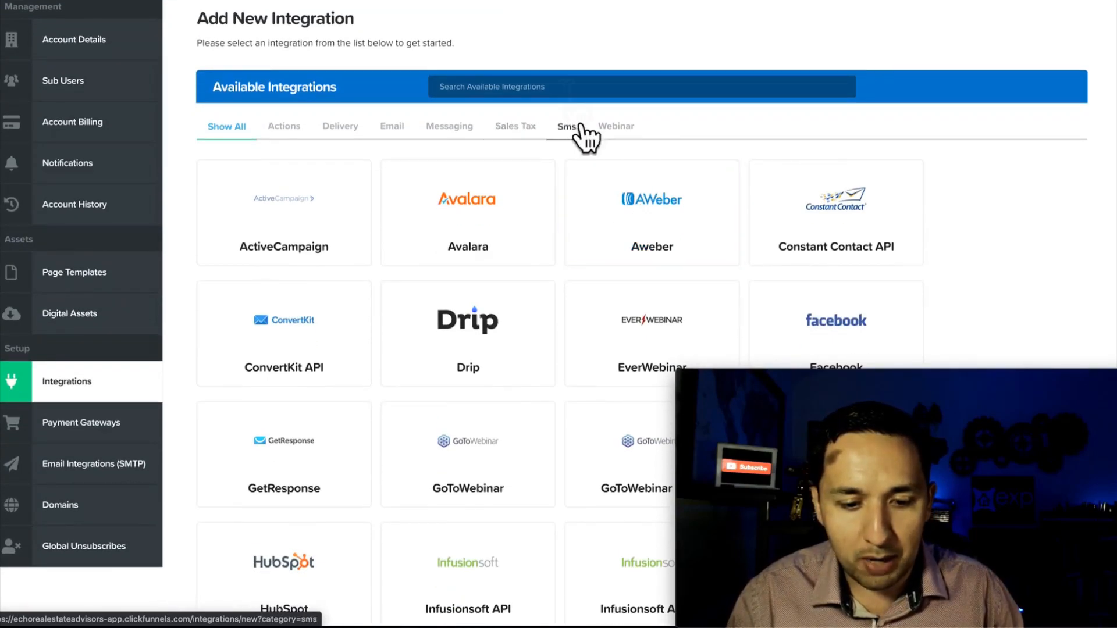
{"action": "left_click", "coordinate": [504, 93]}
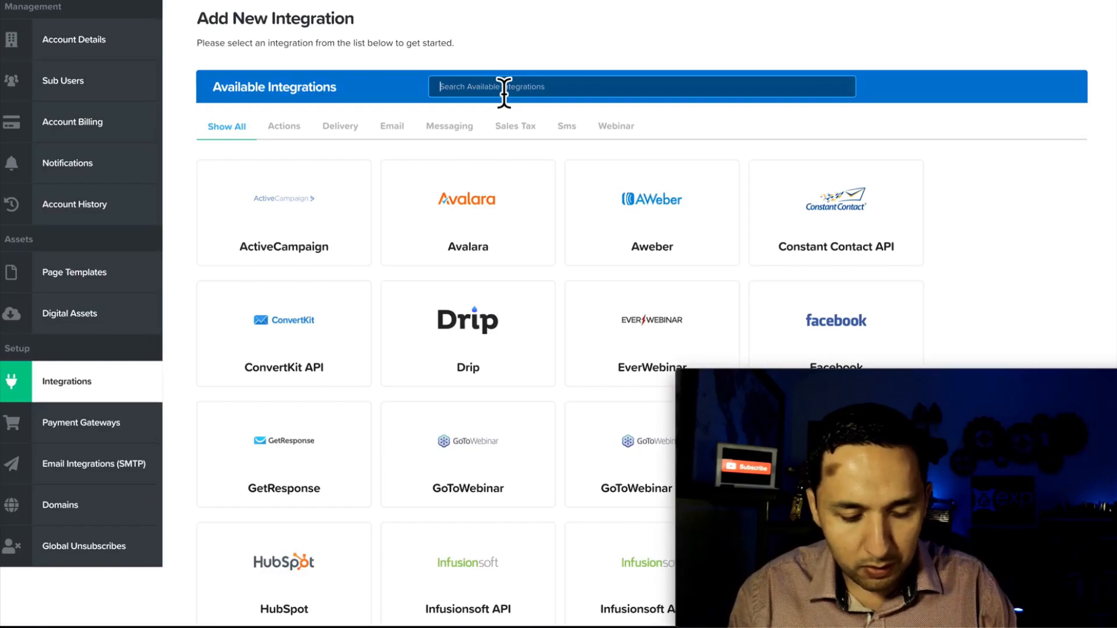
{"action": "type", "text": "form"}
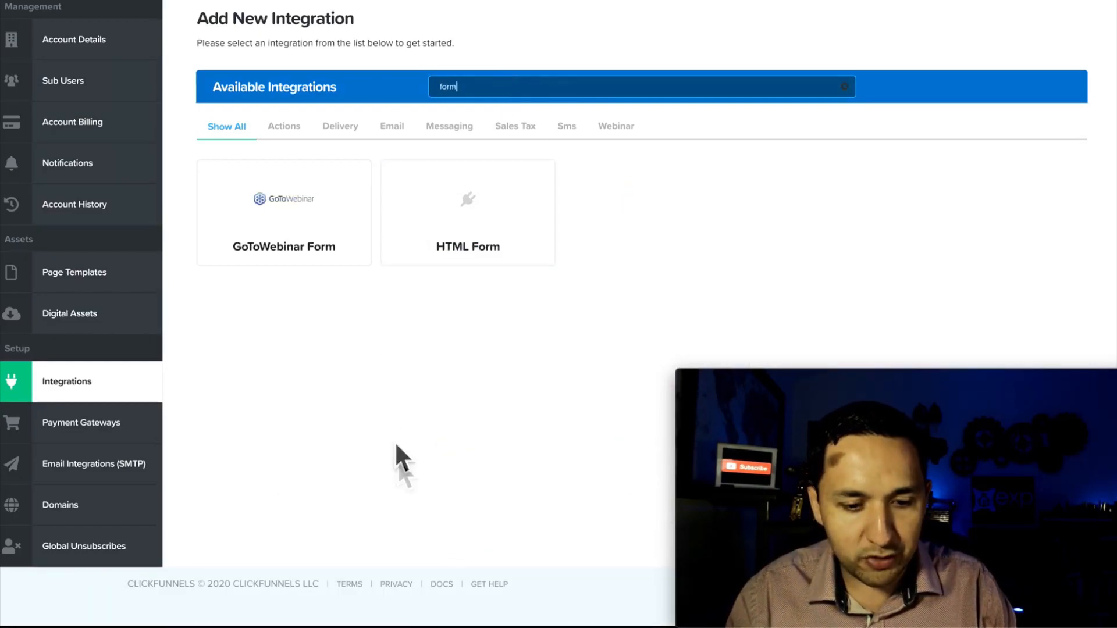
Replace the integration search term with "aweber" to find the AWeber integration
{"action": "key", "text": "BackSpace"}
{"action": "key", "text": "BackSpace"}
{"action": "key", "text": "BackSpace"}
{"action": "key", "text": "BackSpace"}
{"action": "type", "text": "awe"}
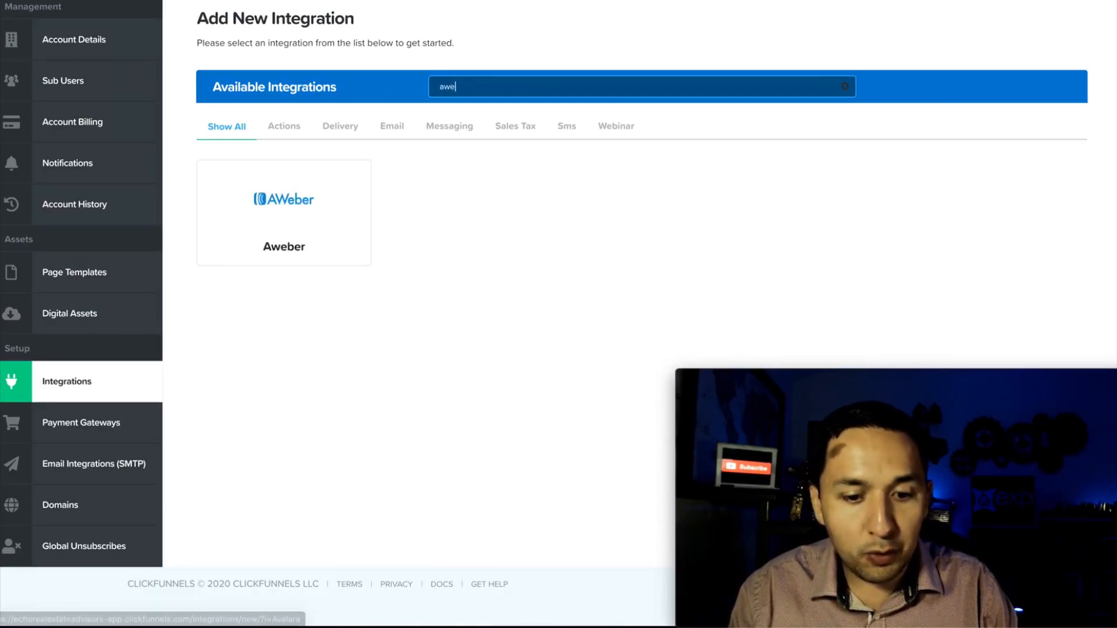
{"action": "type", "text": "ber"}
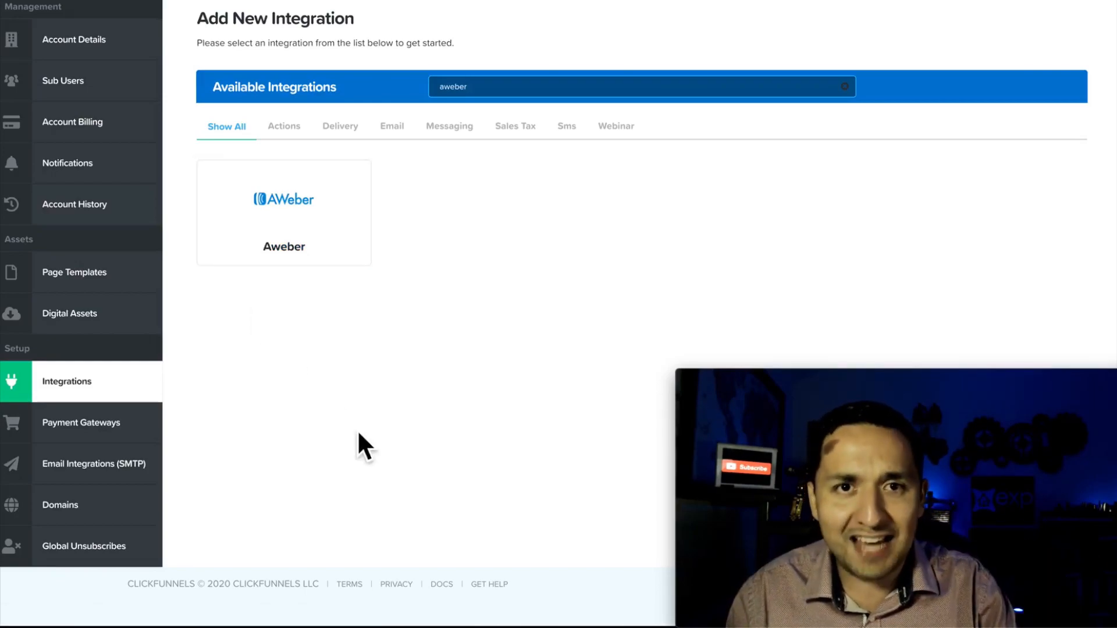
{"action": "scroll", "coordinate": [335, 288], "scroll_direction": "up", "scroll_amount": 3}
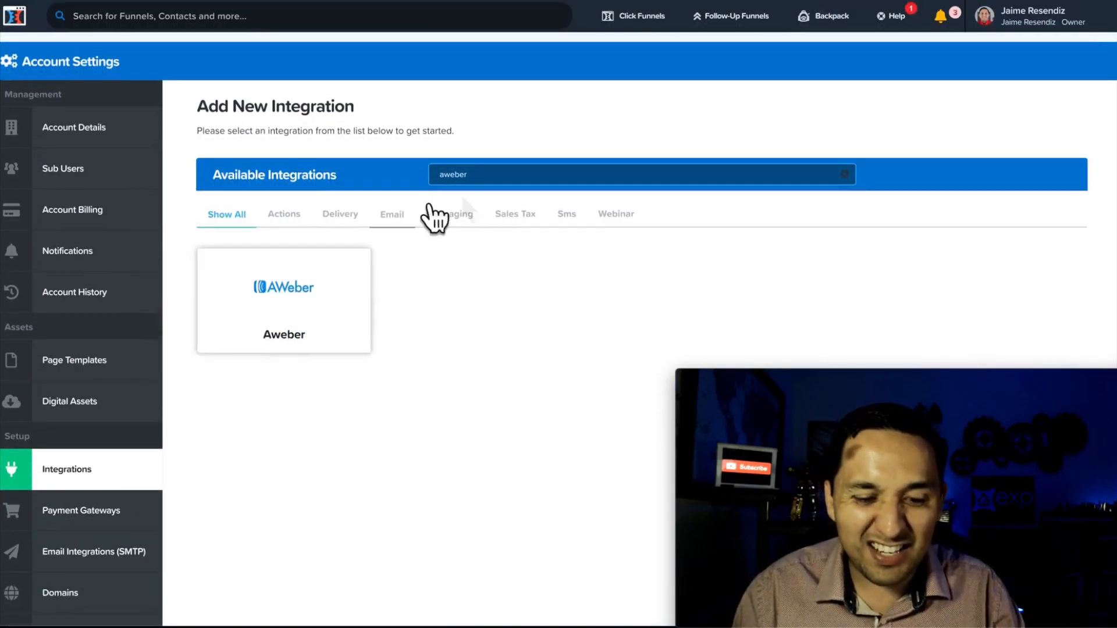
Clear the integration search and return to the list of connected integrations
{"action": "key", "text": "BackSpace"}
{"action": "key", "text": "BackSpace"}
{"action": "key", "text": "BackSpace"}
{"action": "key", "text": "BackSpace"}
{"action": "key", "text": "BackSpace"}
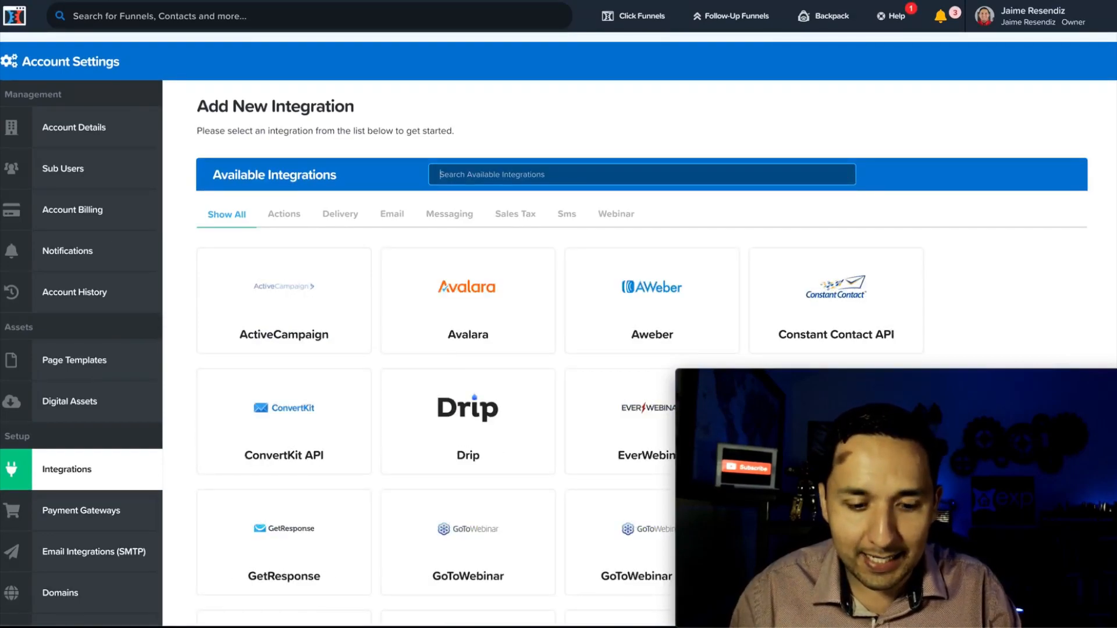
{"action": "left_click", "coordinate": [65, 467]}
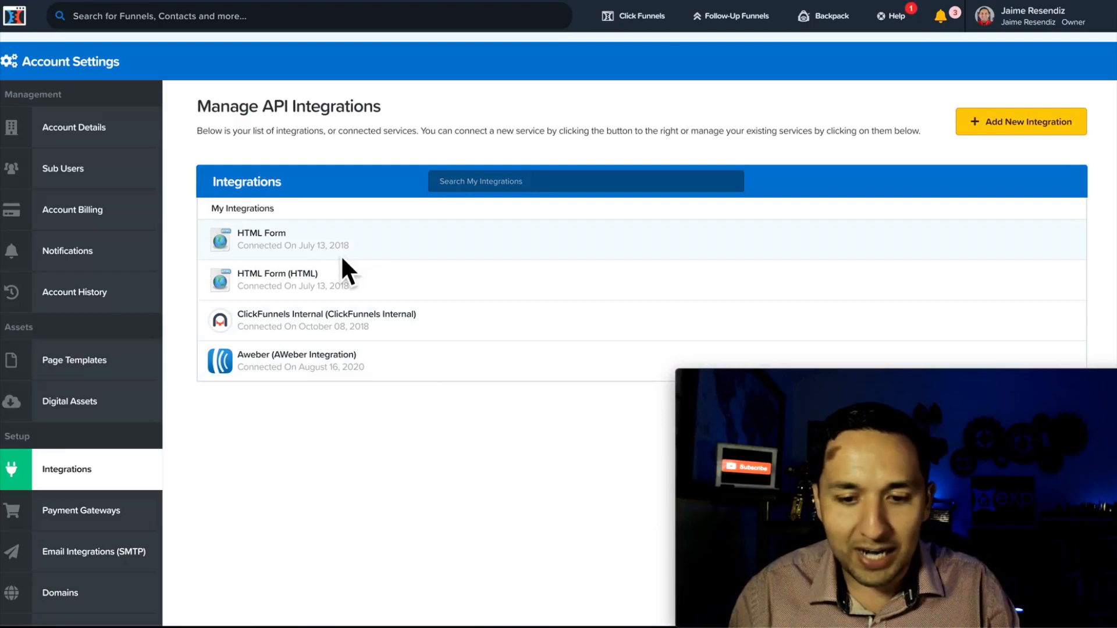
Search for "essentials", open the Facebook Ads Essentials Course For Real Estate Agents funnel and open its opt-in page for editing
{"action": "left_click", "coordinate": [250, 26]}
{"action": "type", "text": "ess"}
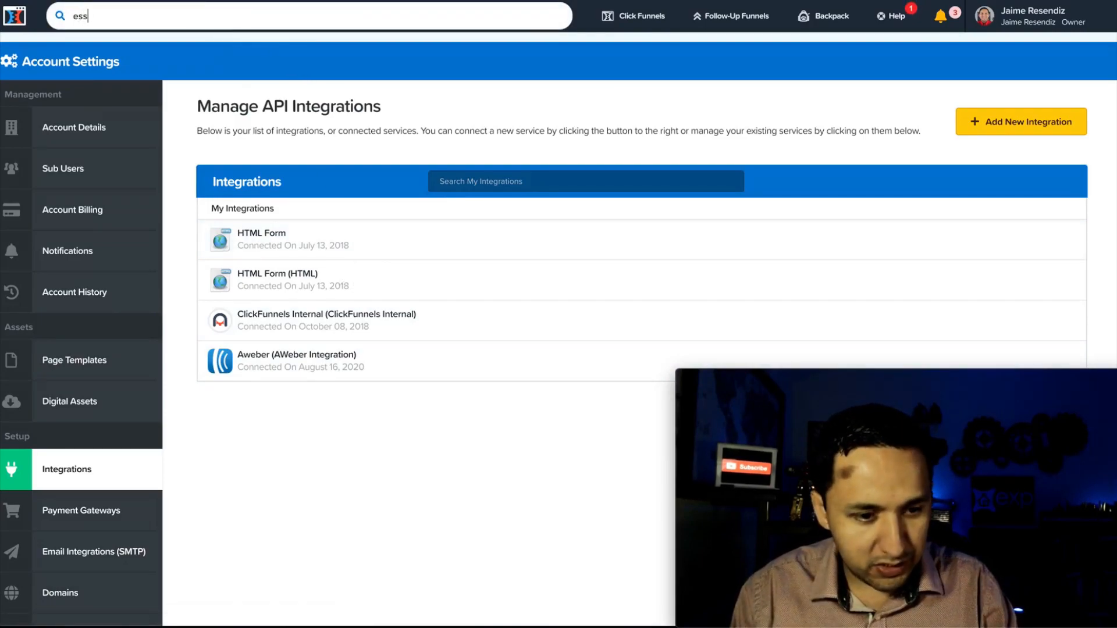
{"action": "type", "text": "entials"}
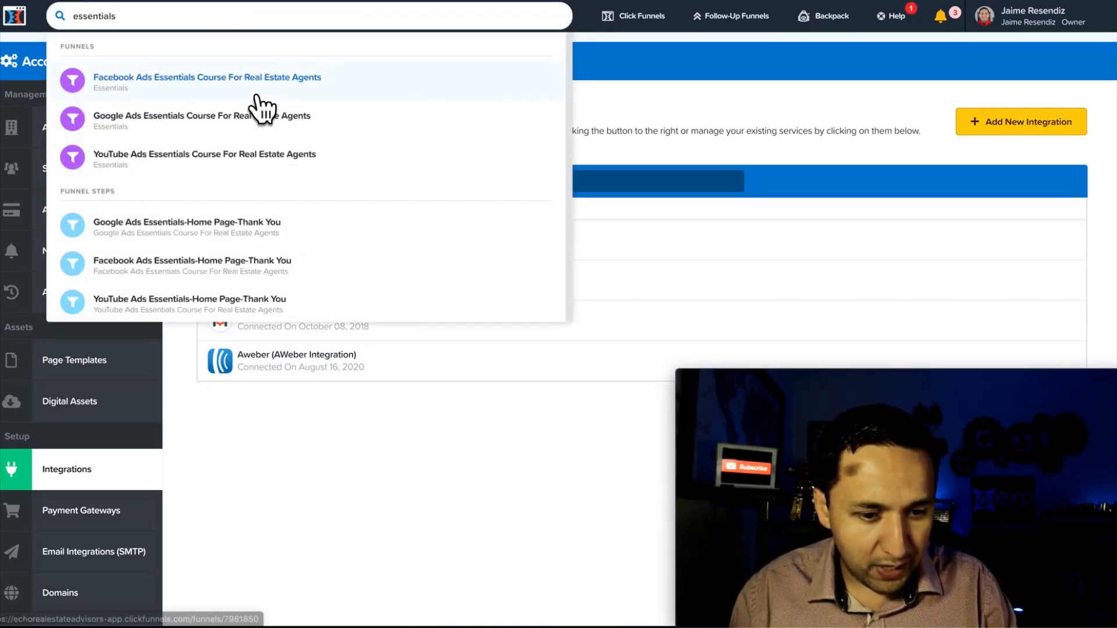
{"action": "left_click", "coordinate": [191, 82]}
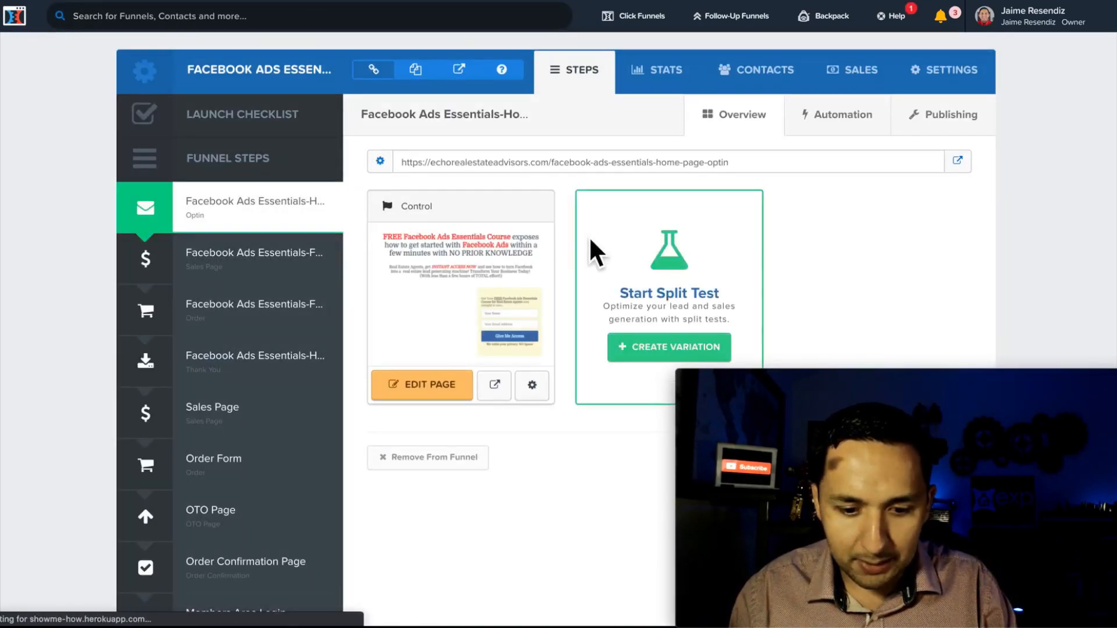
{"action": "left_click", "coordinate": [445, 389]}
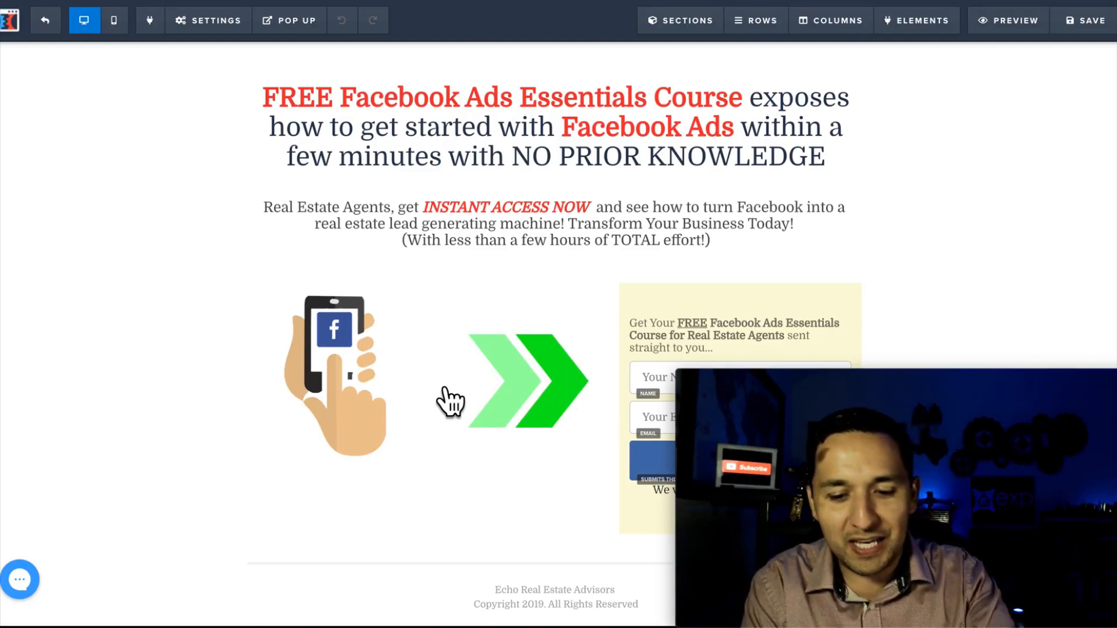
{"action": "scroll", "coordinate": [451, 401], "scroll_direction": "down", "scroll_amount": 1}
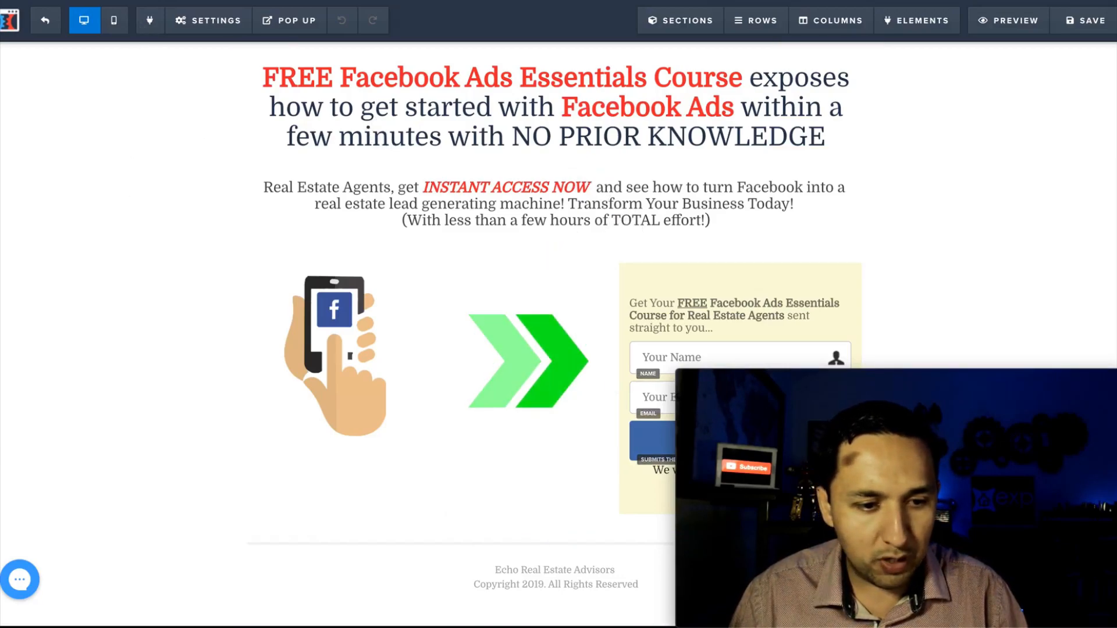
Switch to AWeber and start creating a new list from list management
{"action": "key", "text": "ctrl+Tab"}
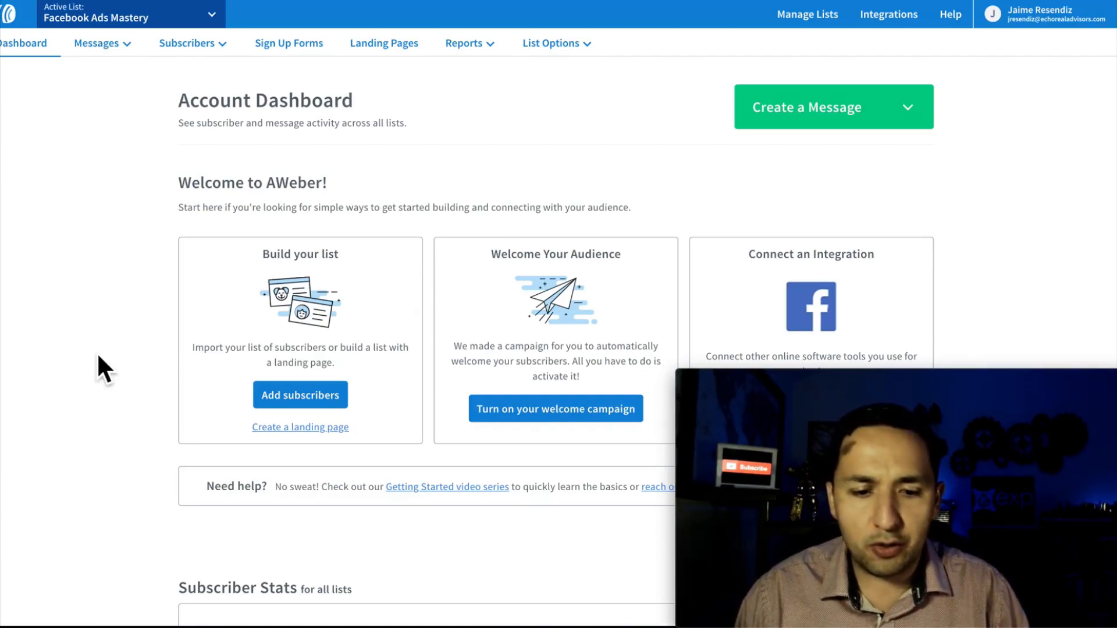
{"action": "left_click", "coordinate": [802, 21]}
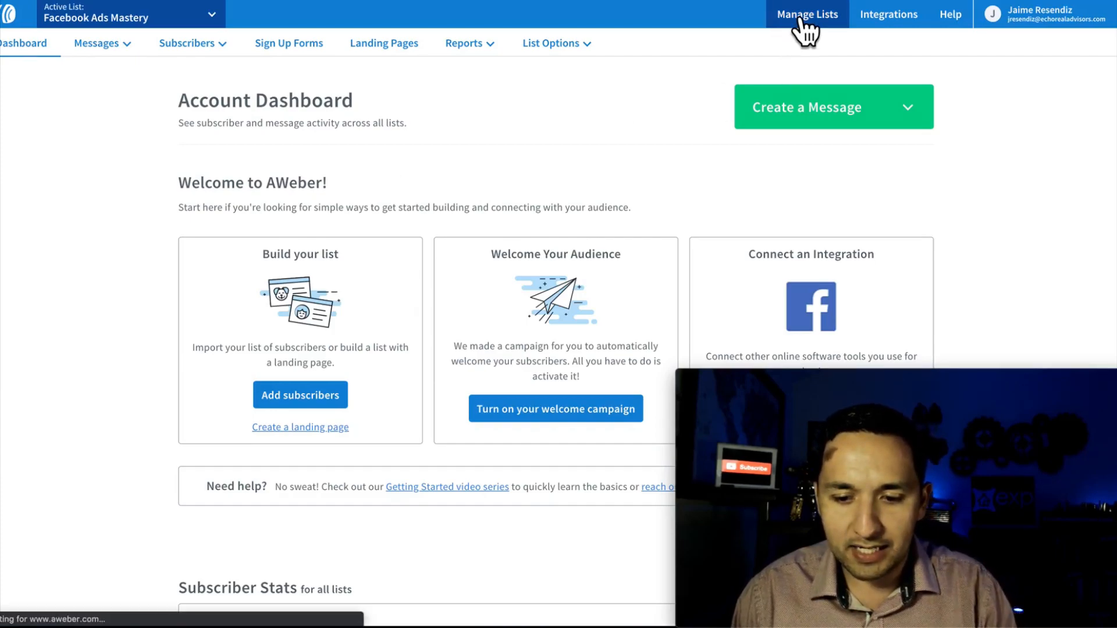
{"action": "left_click", "coordinate": [851, 117]}
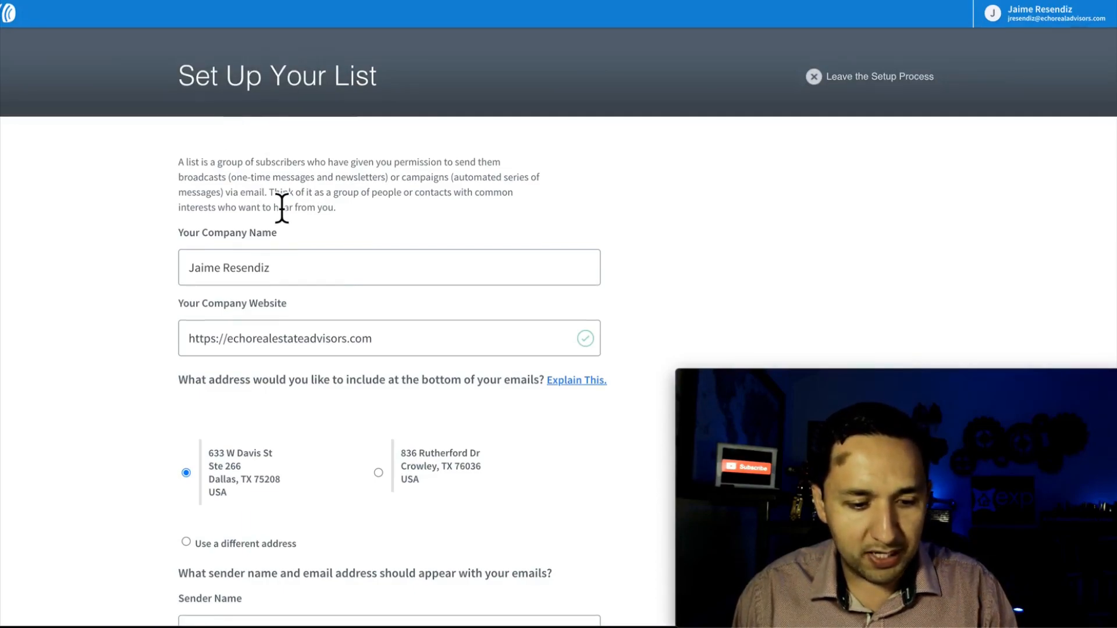
Accept the prefilled company, mailing address and sender details for the new list and continue to its description
{"action": "scroll", "coordinate": [282, 212], "scroll_direction": "down", "scroll_amount": 1}
{"action": "scroll", "coordinate": [262, 232], "scroll_direction": "down", "scroll_amount": 1}
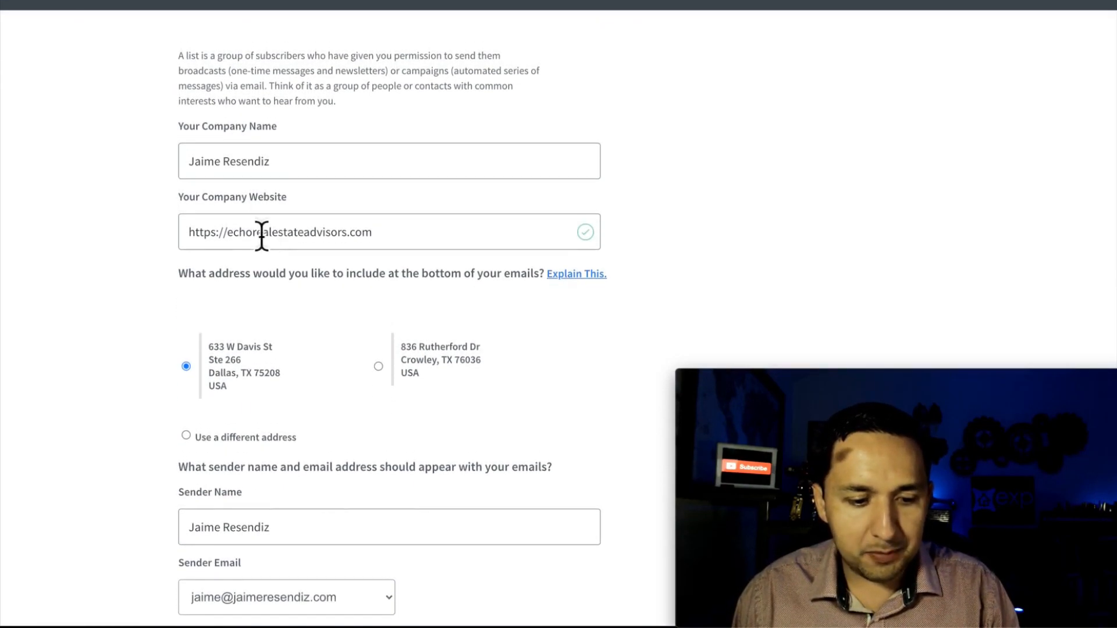
{"action": "scroll", "coordinate": [351, 167], "scroll_direction": "down", "scroll_amount": 1}
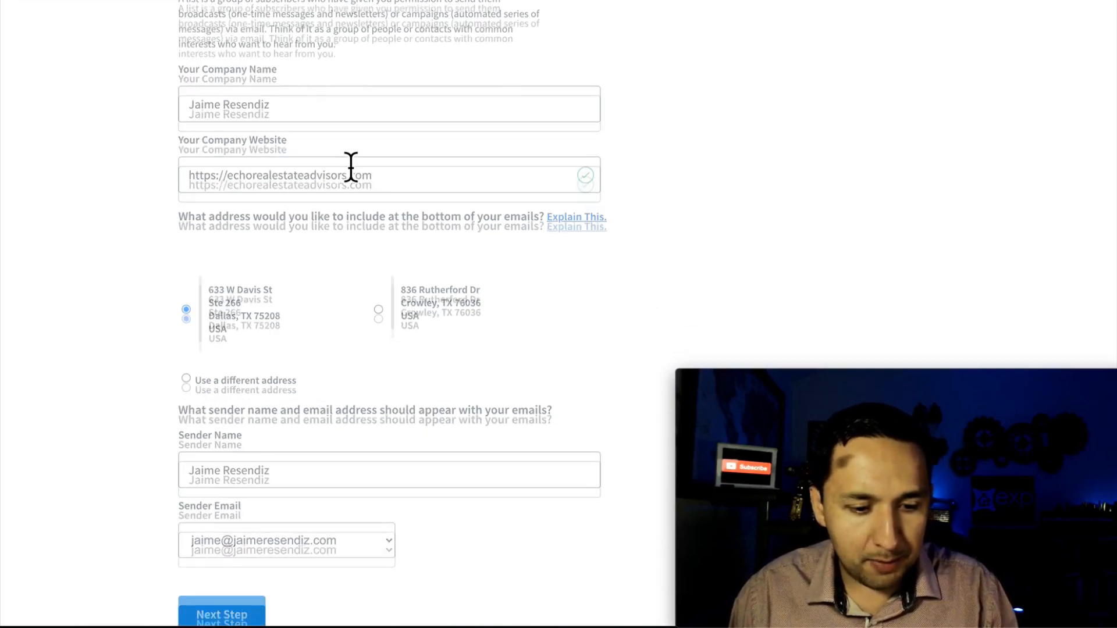
{"action": "scroll", "coordinate": [320, 228], "scroll_direction": "down", "scroll_amount": 1}
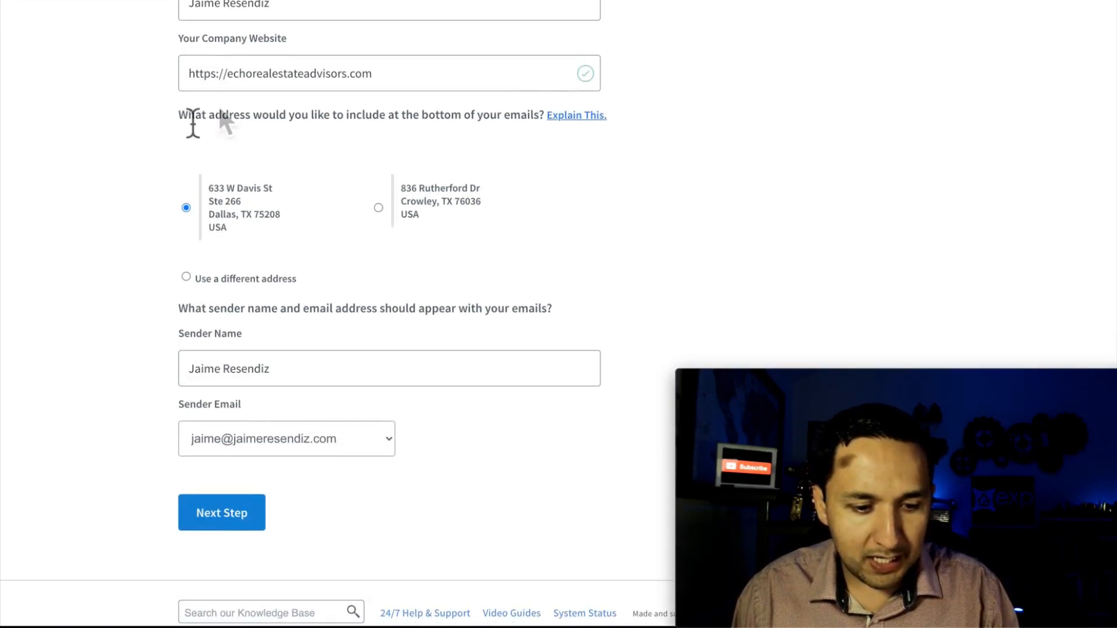
{"action": "scroll", "coordinate": [204, 279], "scroll_direction": "down", "scroll_amount": 1}
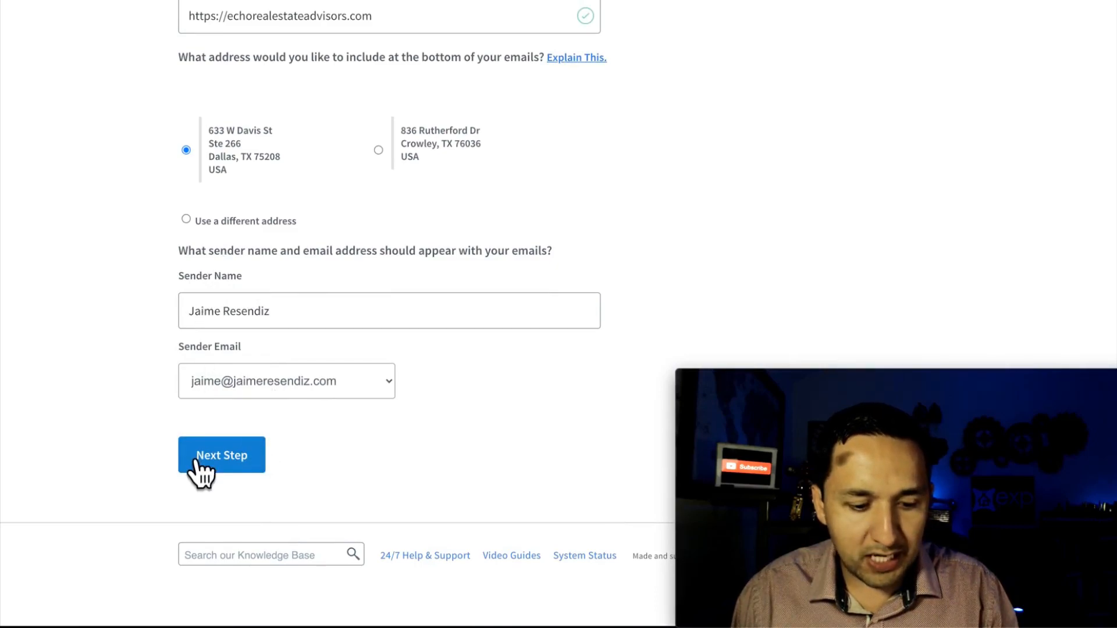
{"action": "left_click", "coordinate": [214, 455]}
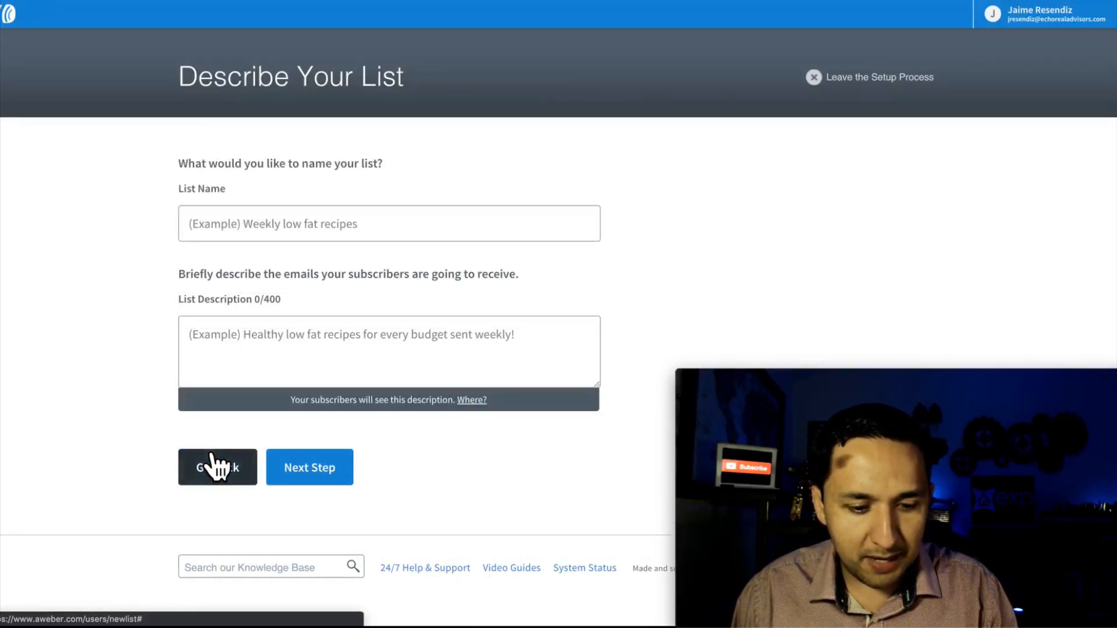
Name the new list "Aweber Plus Clickfunnels"
{"action": "left_click", "coordinate": [228, 238]}
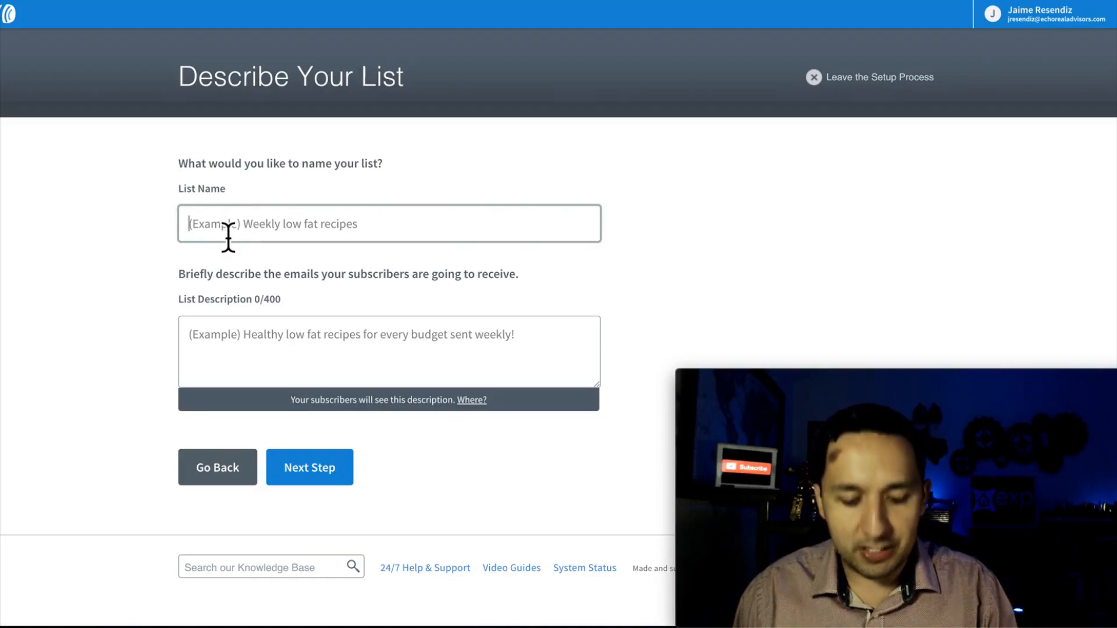
{"action": "type", "text": "Aweber +"}
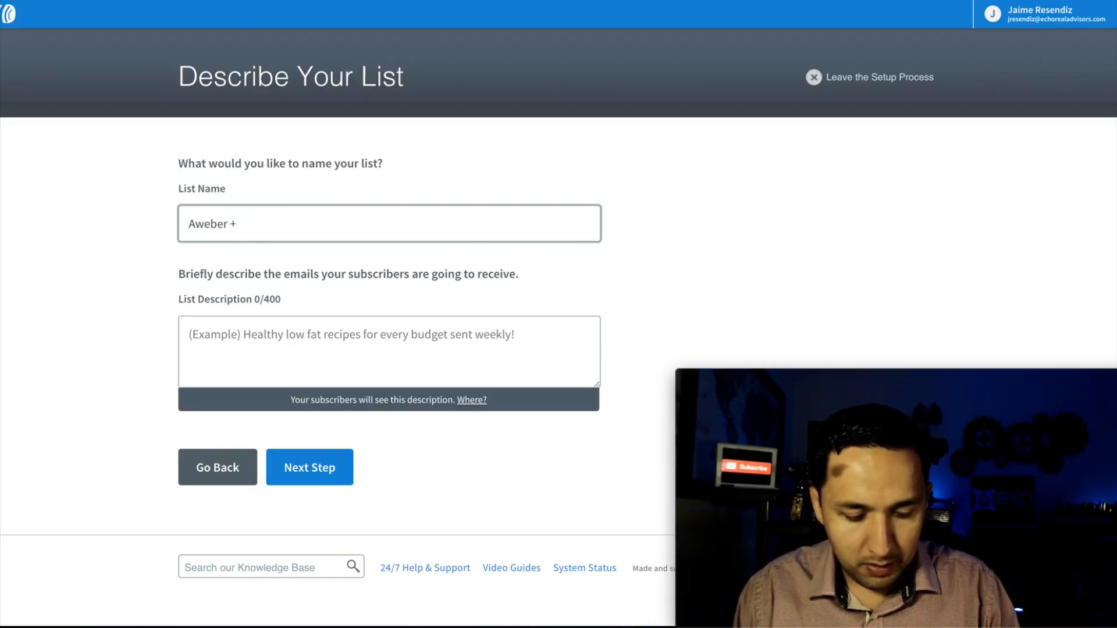
{"action": "key", "text": "BackSpace"}
{"action": "type", "text": "Plus "}
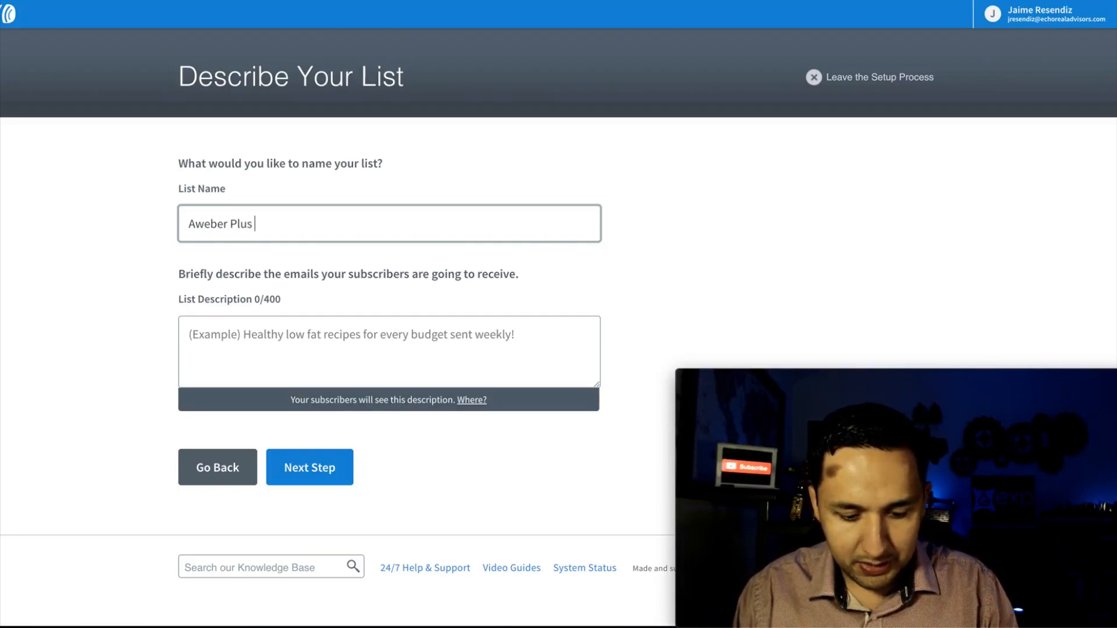
{"action": "type", "text": "Clickfunnels"}
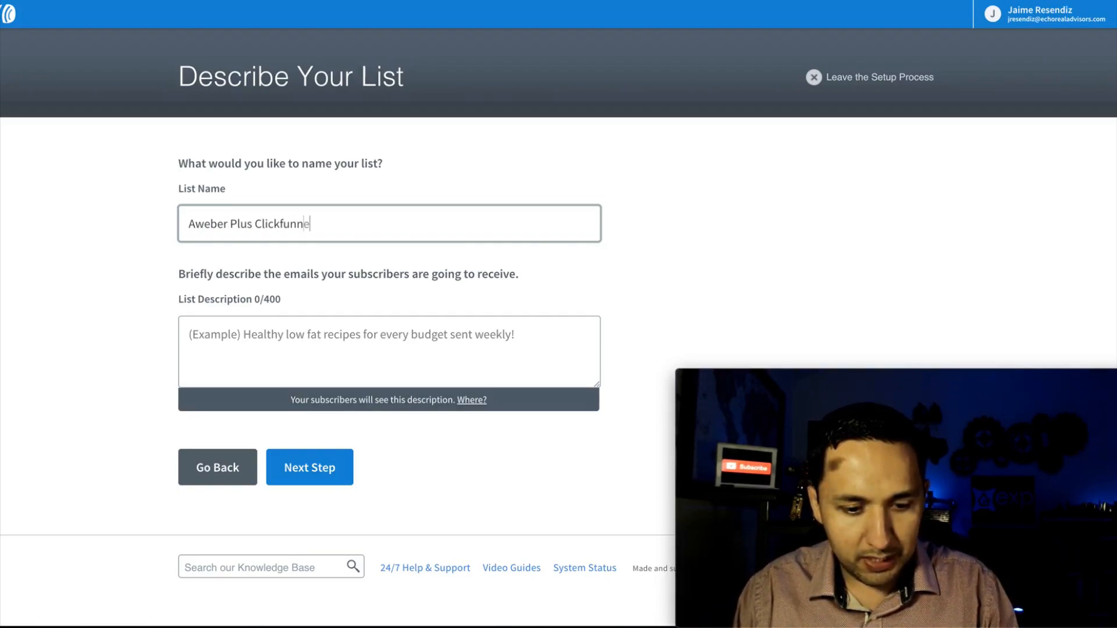
{"action": "key", "text": "super+a"}
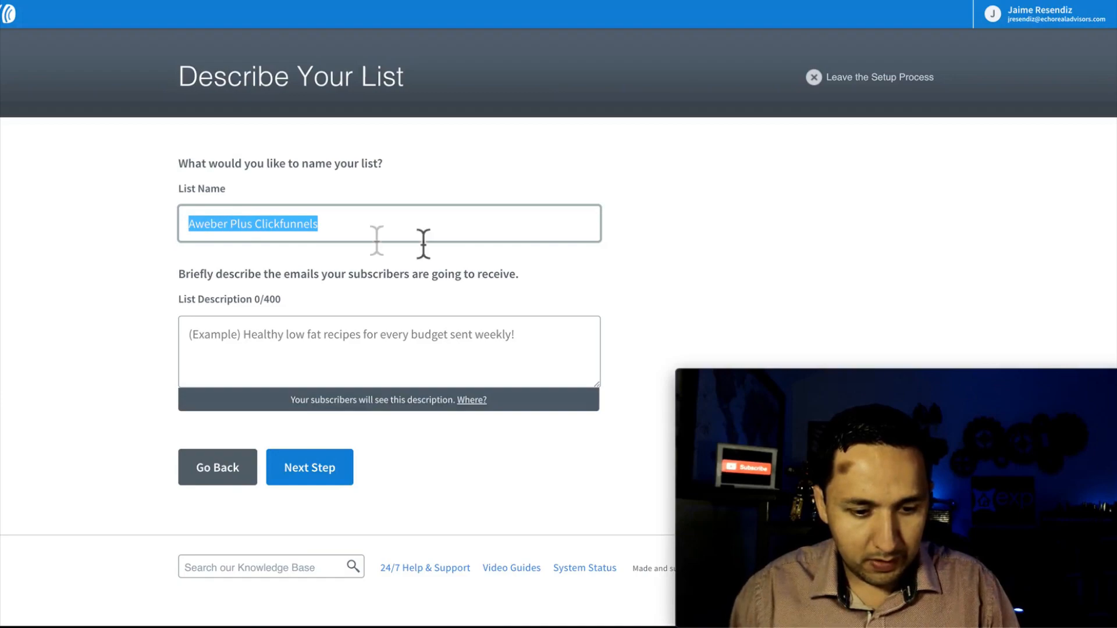
{"action": "left_click", "coordinate": [577, 223]}
{"action": "left_click", "coordinate": [675, 187]}
Enter the list description "Learn how to connection Aweber and Clickfunnels Quickly."
{"action": "left_click", "coordinate": [262, 357]}
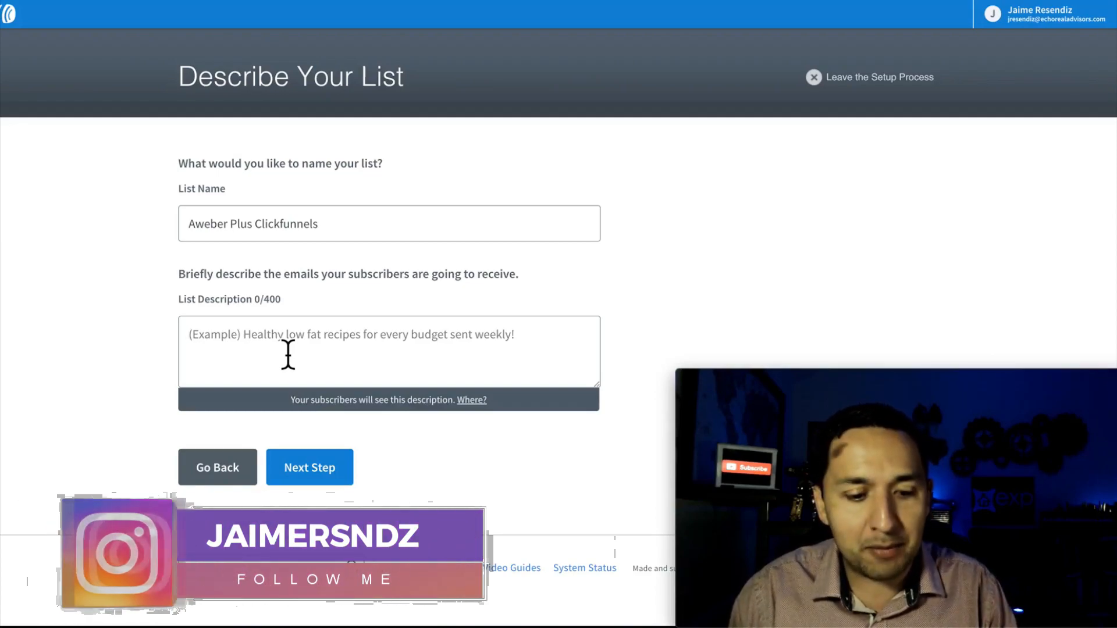
{"action": "type", "text": "Learn ho"}
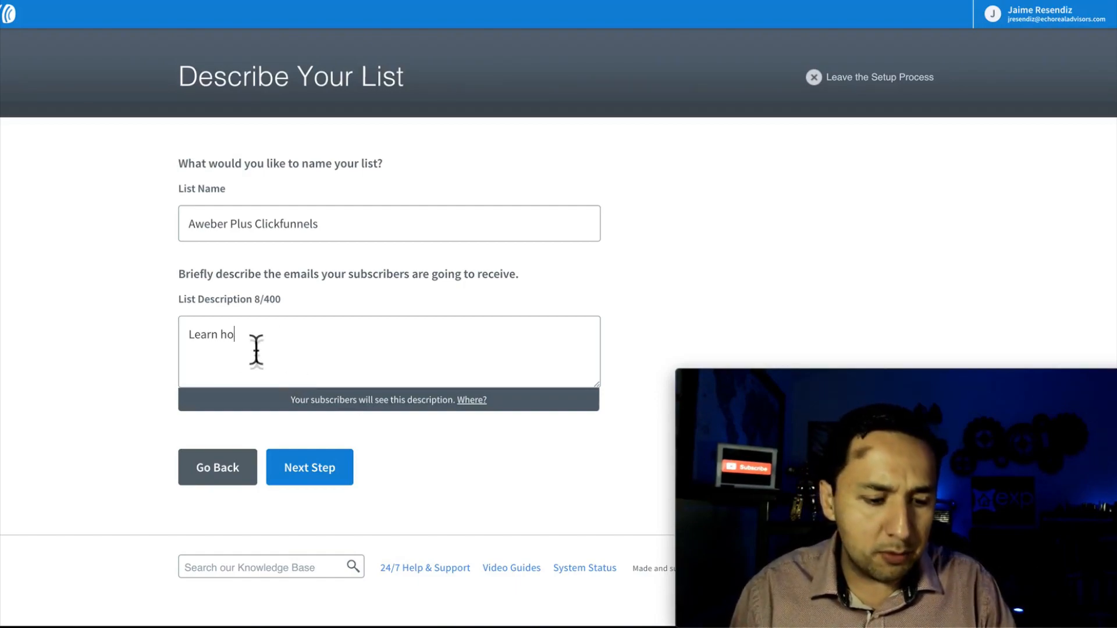
{"action": "key", "text": "ctrl+a"}
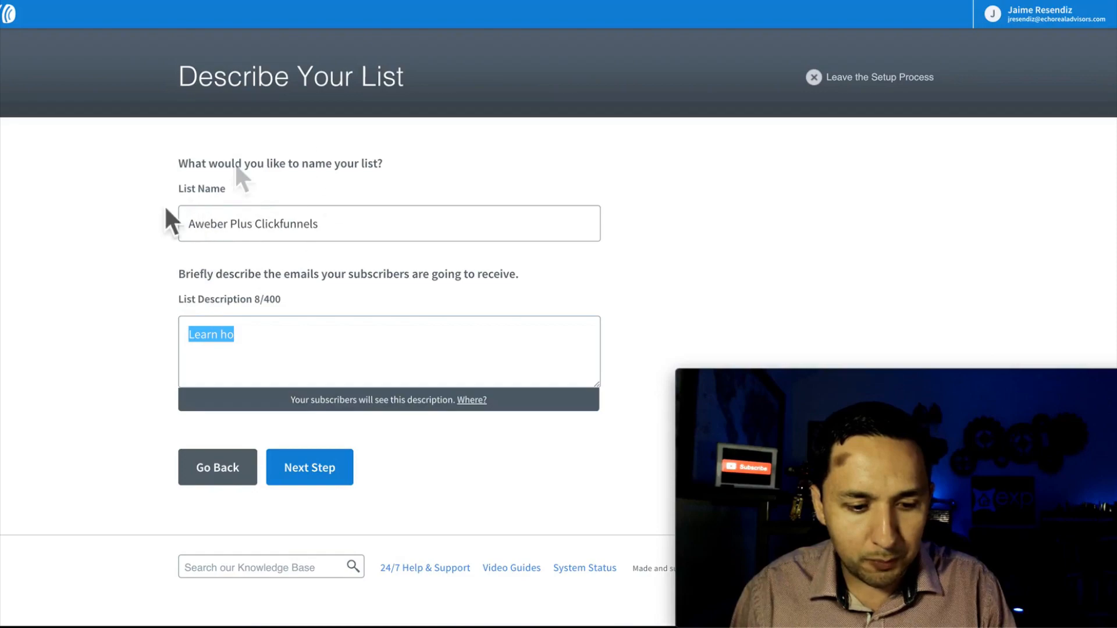
{"action": "type", "text": "Learn"}
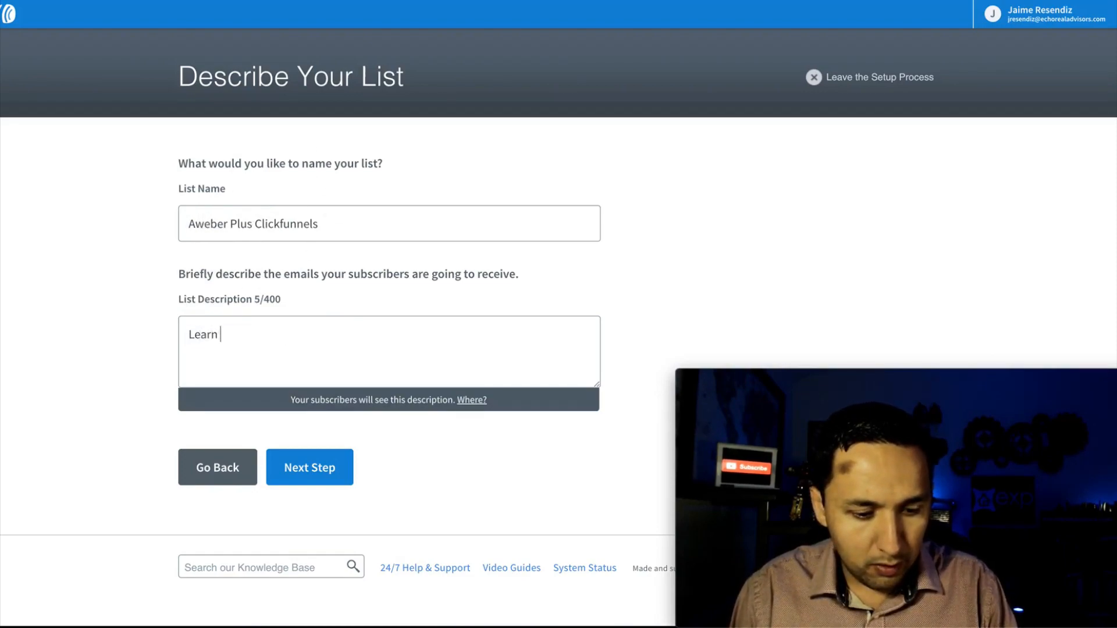
{"action": "type", "text": " how to connection A"}
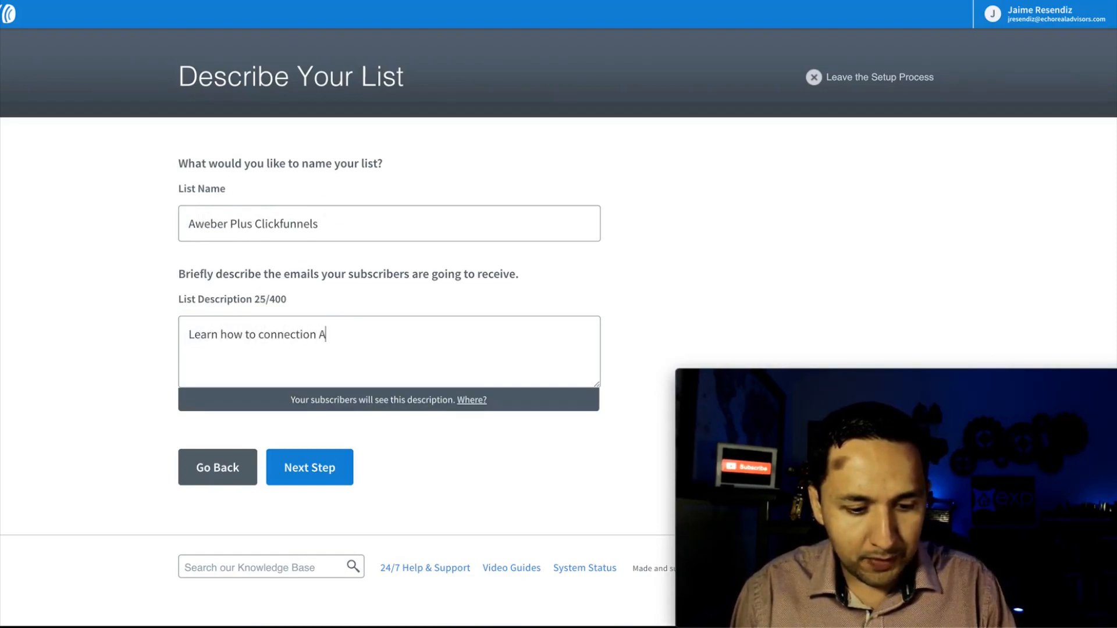
{"action": "type", "text": "weber and c"}
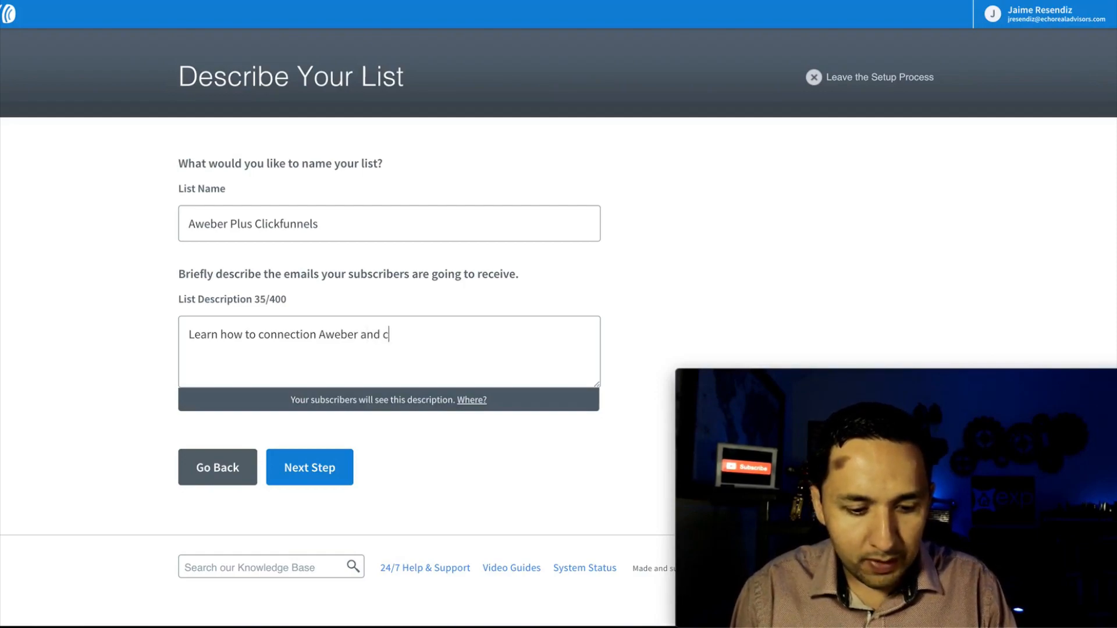
{"action": "type", "text": "lickfunnels"}
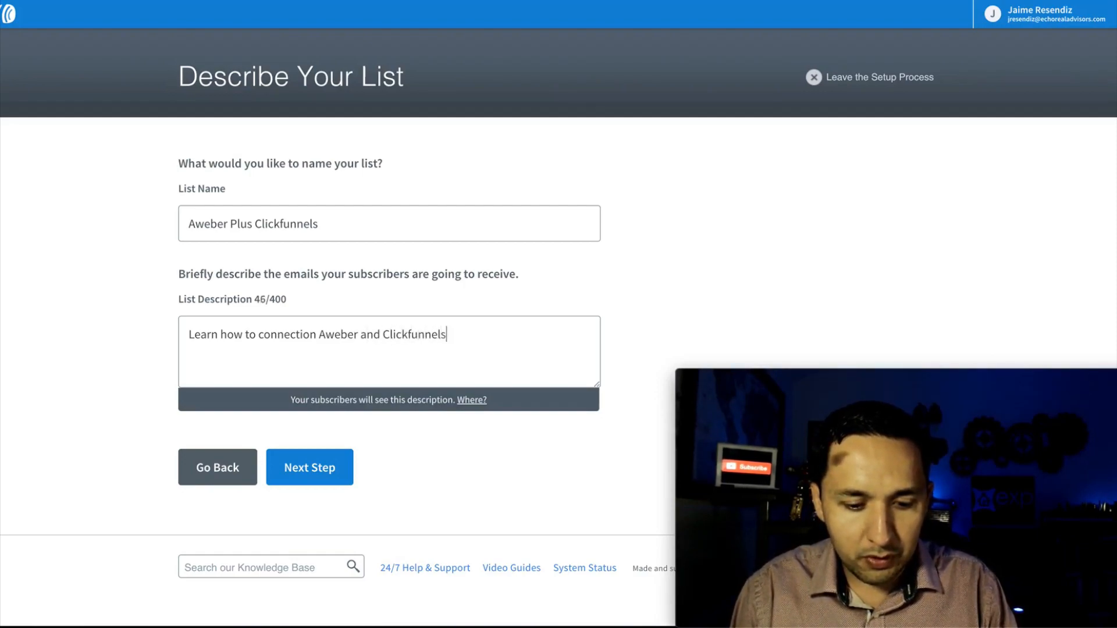
{"action": "type", "text": " Quickly."}
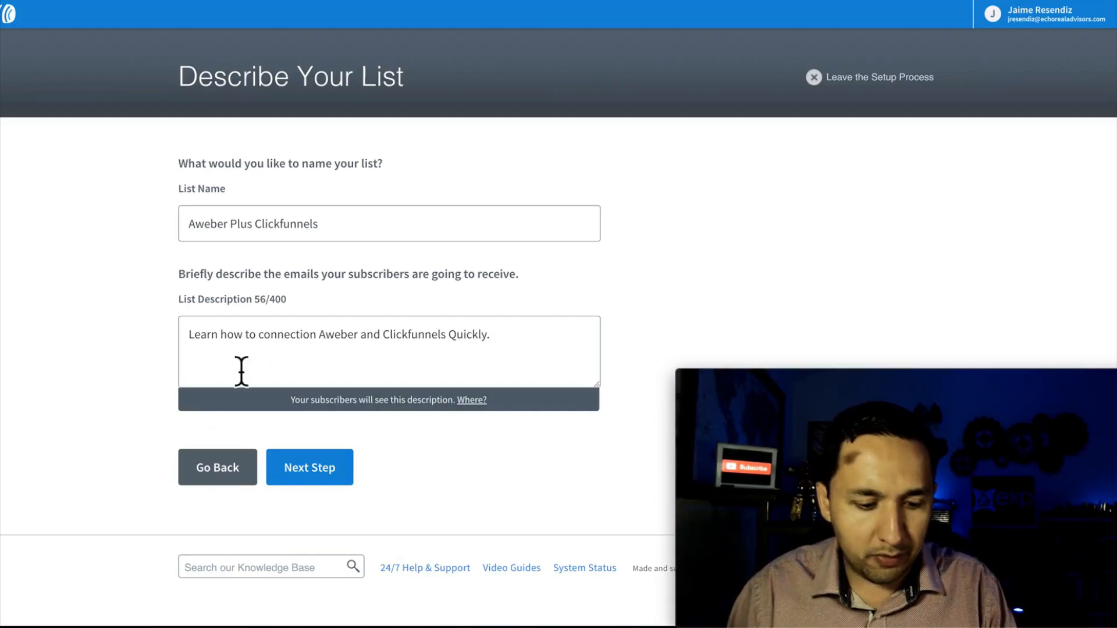
Continue to the list's confirmation message and keep "{!firstname_fix} Confirm your subscription" as the subject line
{"action": "left_click", "coordinate": [310, 474]}
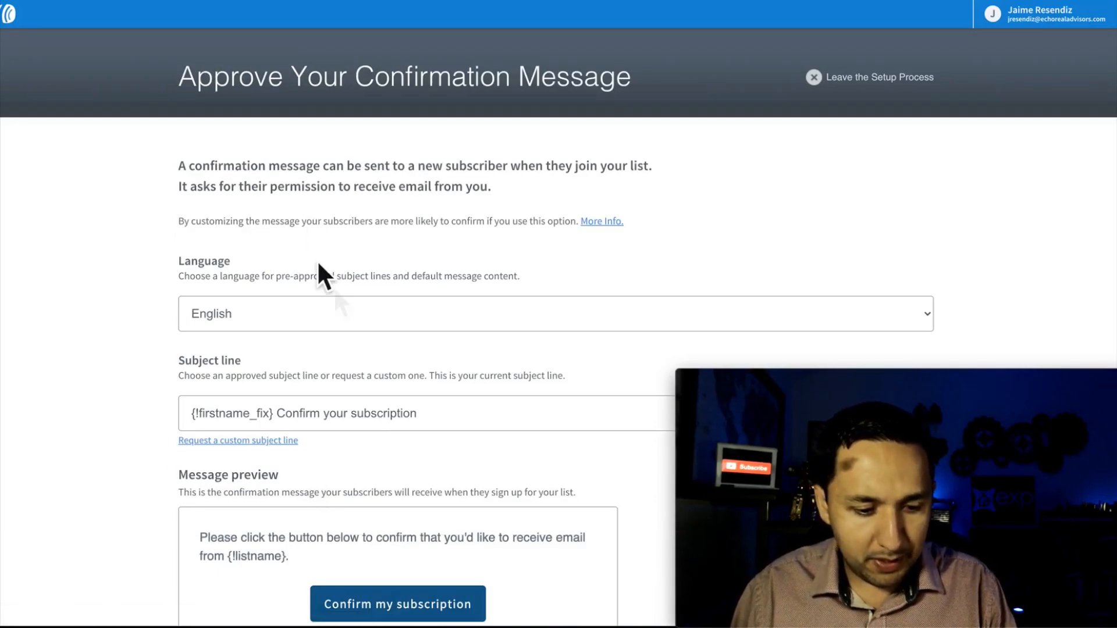
{"action": "scroll", "coordinate": [336, 304], "scroll_direction": "down", "scroll_amount": 2}
{"action": "scroll", "coordinate": [343, 238], "scroll_direction": "down", "scroll_amount": 2}
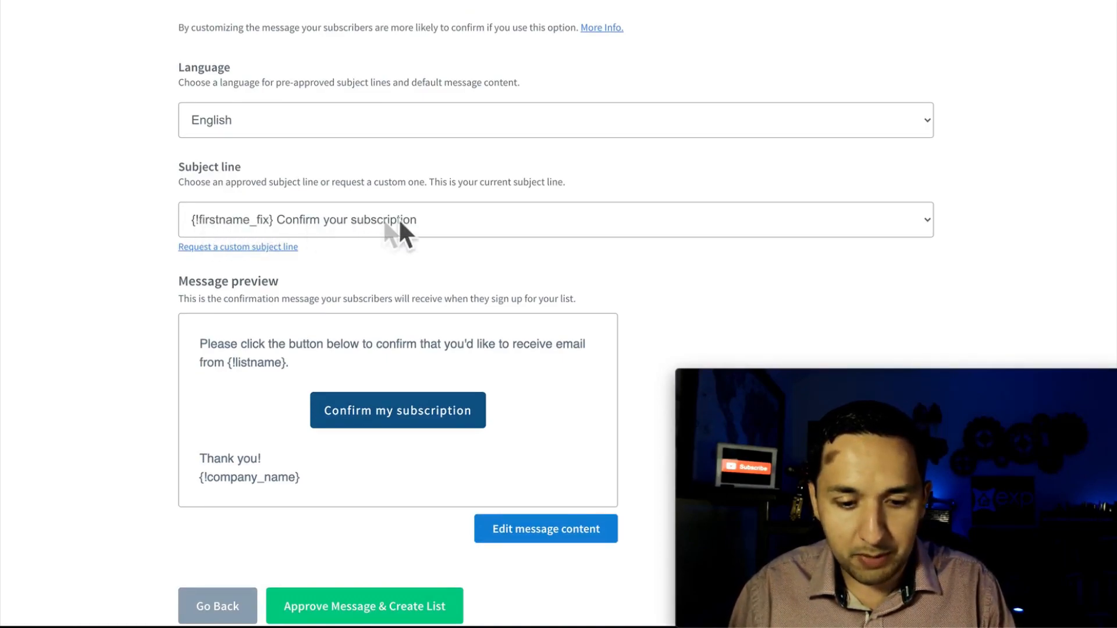
{"action": "left_click", "coordinate": [421, 221]}
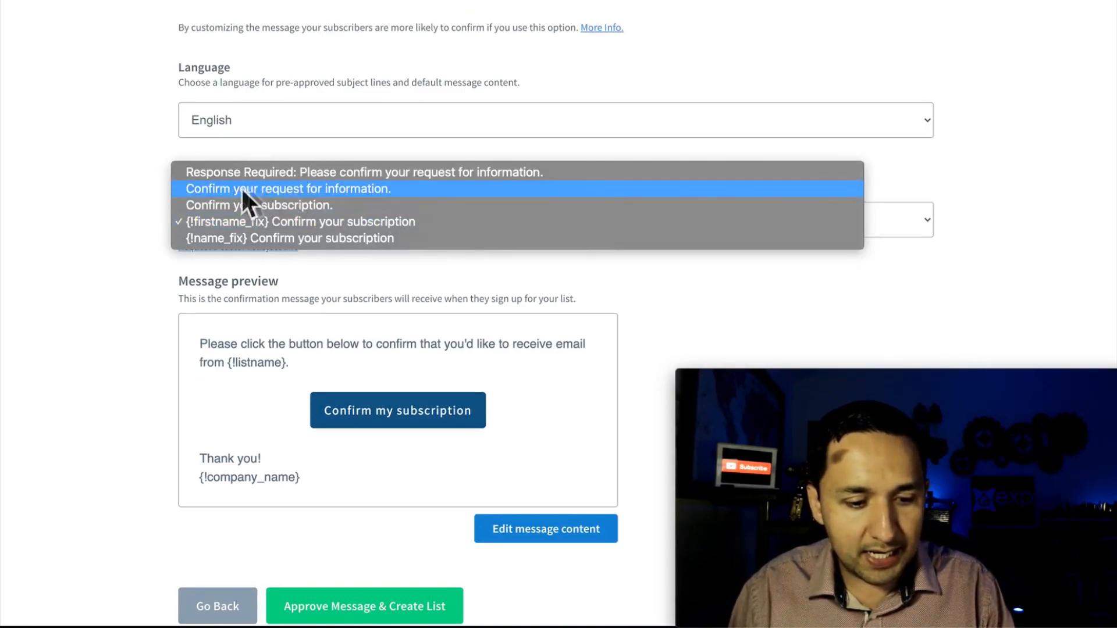
{"action": "left_click", "coordinate": [337, 227]}
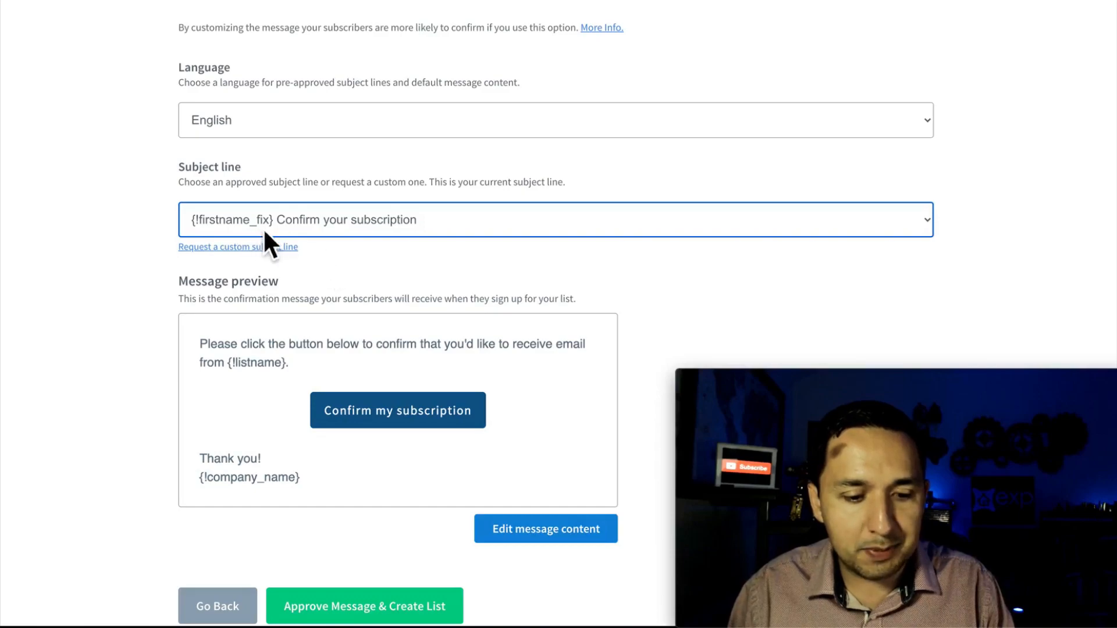
{"action": "scroll", "coordinate": [406, 238], "scroll_direction": "down", "scroll_amount": 1}
{"action": "scroll", "coordinate": [405, 235], "scroll_direction": "down", "scroll_amount": 2}
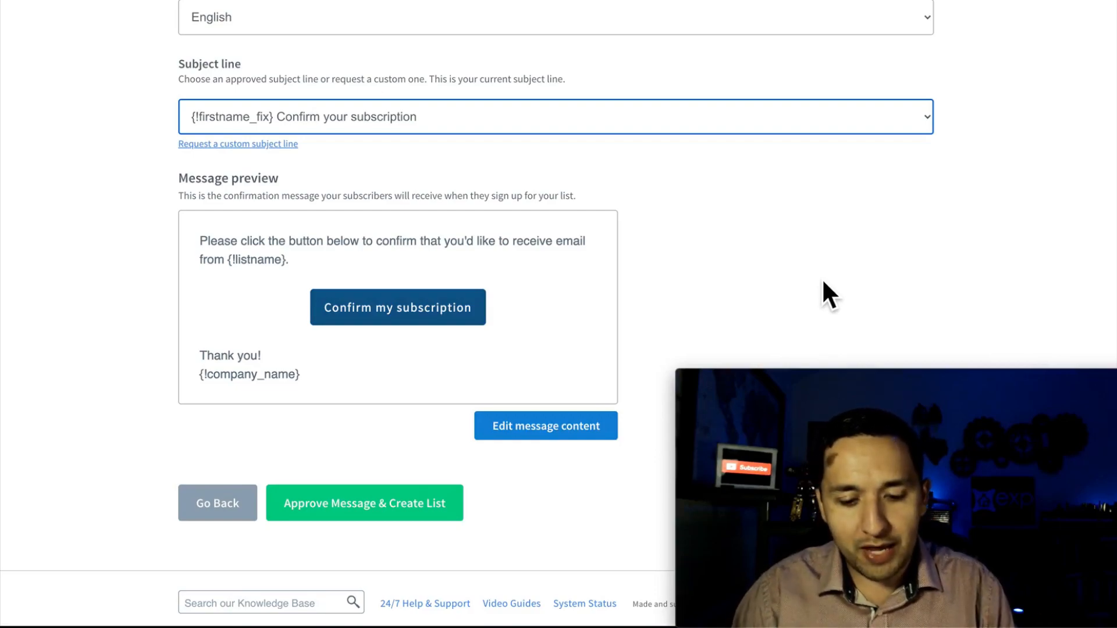
{"action": "left_click", "coordinate": [256, 294]}
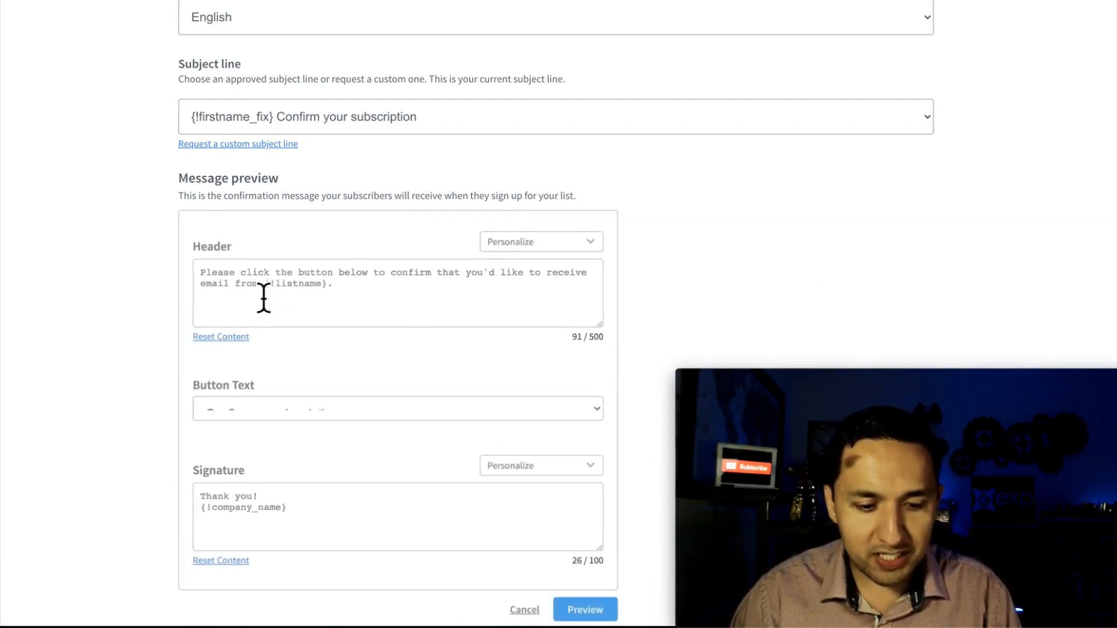
{"action": "scroll", "coordinate": [257, 376], "scroll_direction": "down", "scroll_amount": 1}
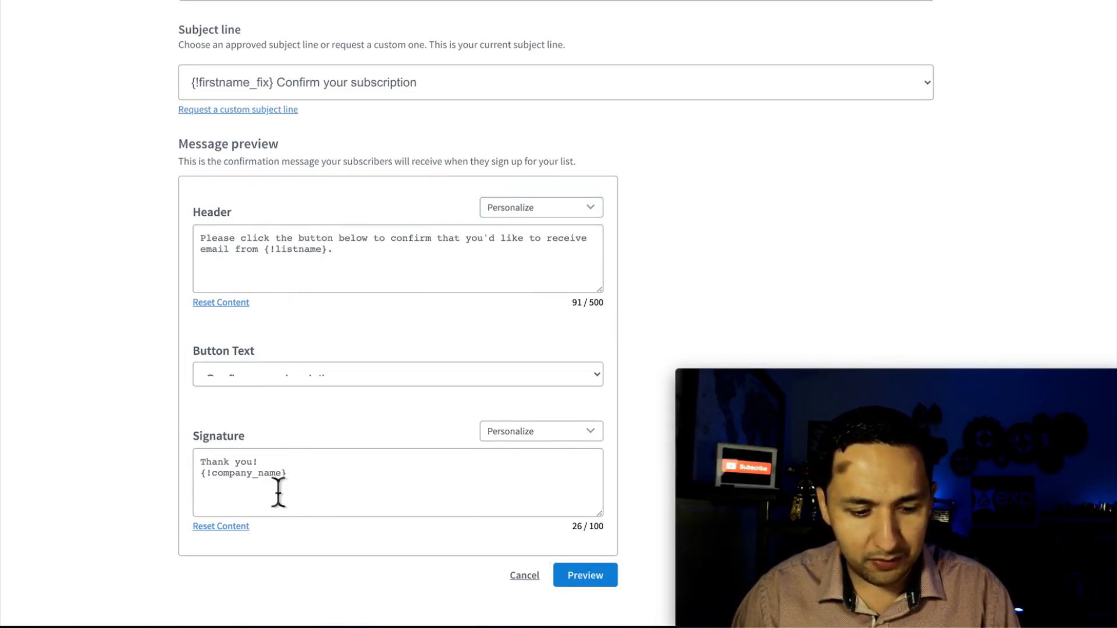
{"action": "double_click", "coordinate": [245, 474]}
{"action": "left_click", "coordinate": [525, 576]}
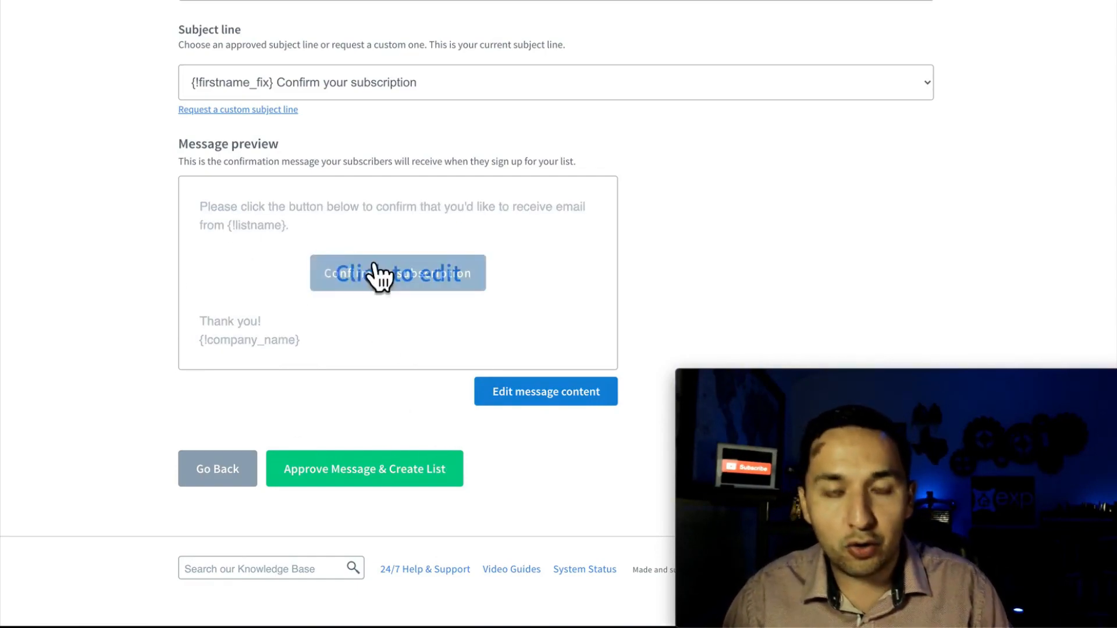
Approve the confirmation message and create the list
{"action": "scroll", "coordinate": [346, 244], "scroll_direction": "down", "scroll_amount": 1}
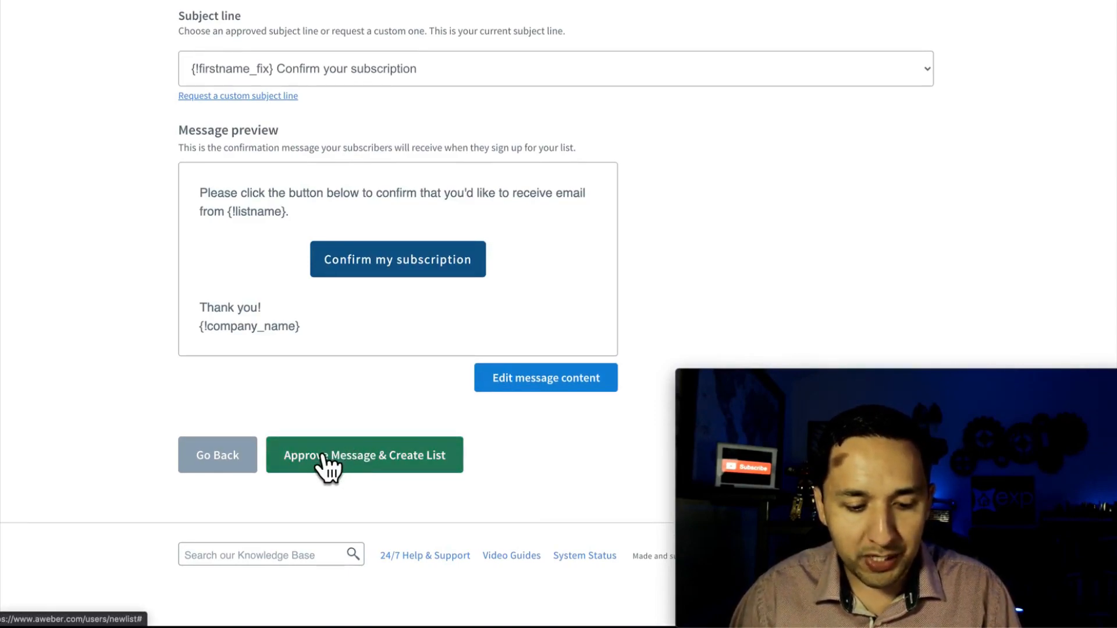
{"action": "left_click", "coordinate": [324, 455]}
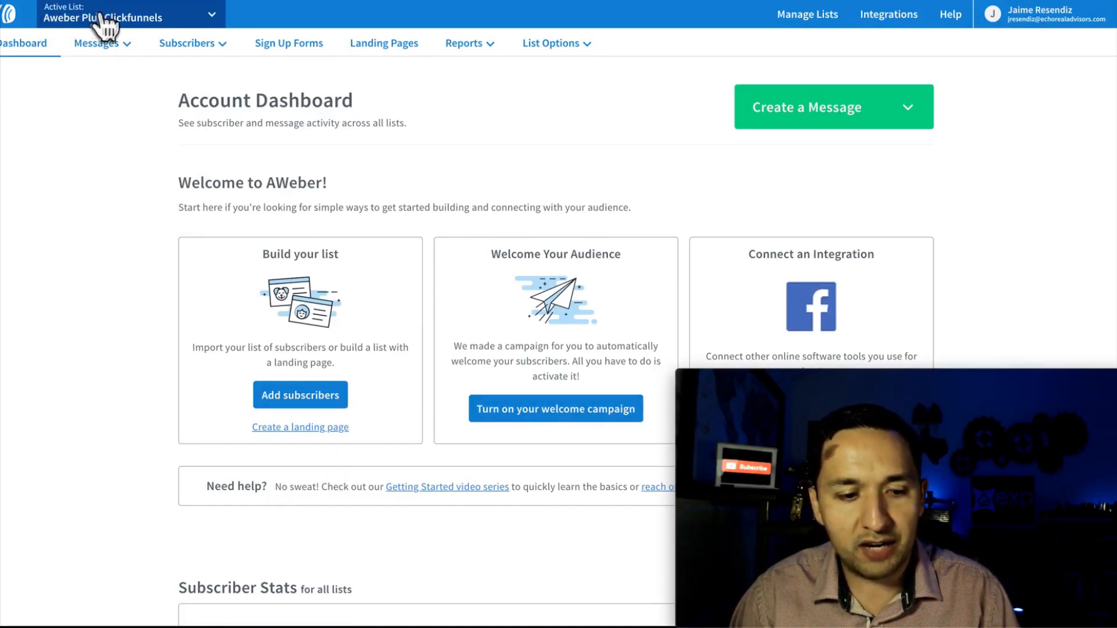
Examine the lists available in the AWeber account and look back at the ClickFunnels opt-in page they relate to
{"action": "left_click", "coordinate": [146, 16]}
{"action": "scroll", "coordinate": [142, 222], "scroll_direction": "down", "scroll_amount": 2}
{"action": "scroll", "coordinate": [142, 222], "scroll_direction": "up", "scroll_amount": 2}
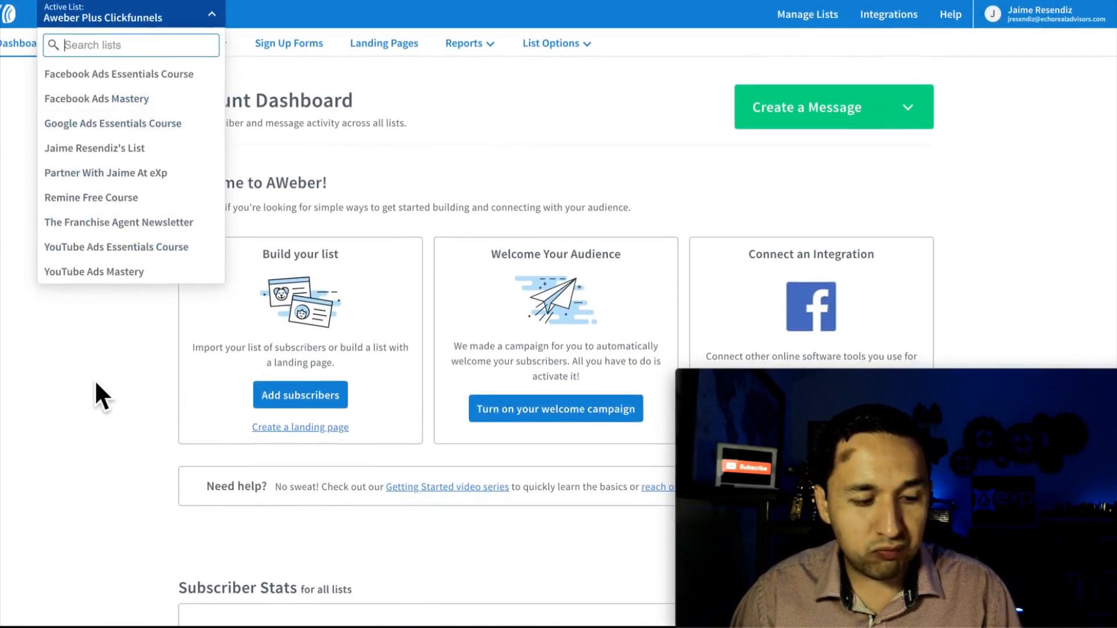
{"action": "left_click", "coordinate": [96, 384]}
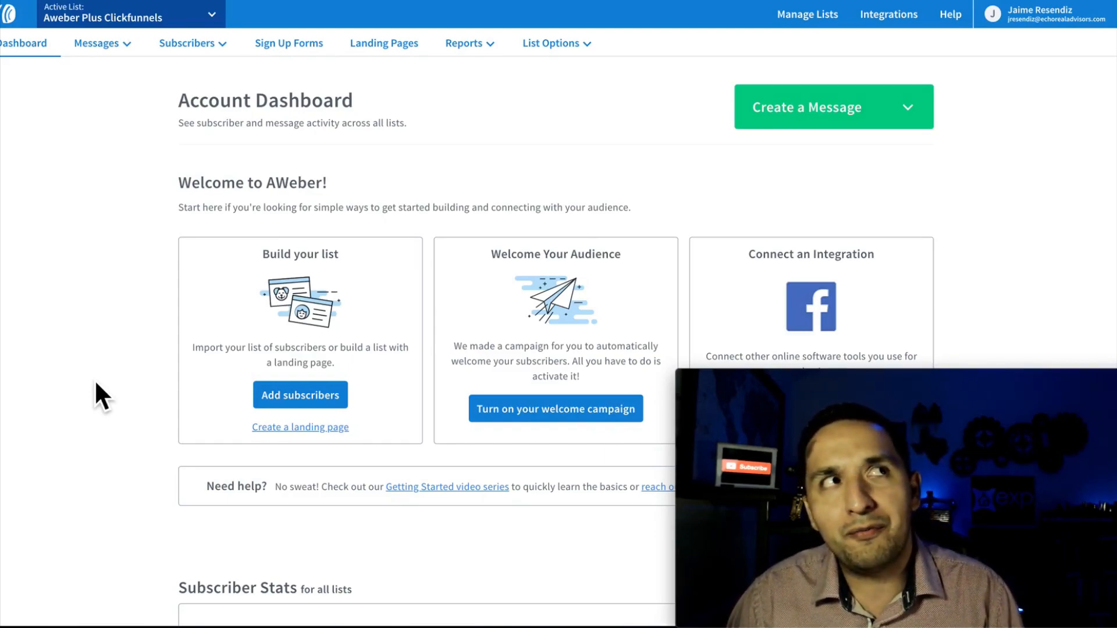
{"action": "left_click", "coordinate": [93, 17]}
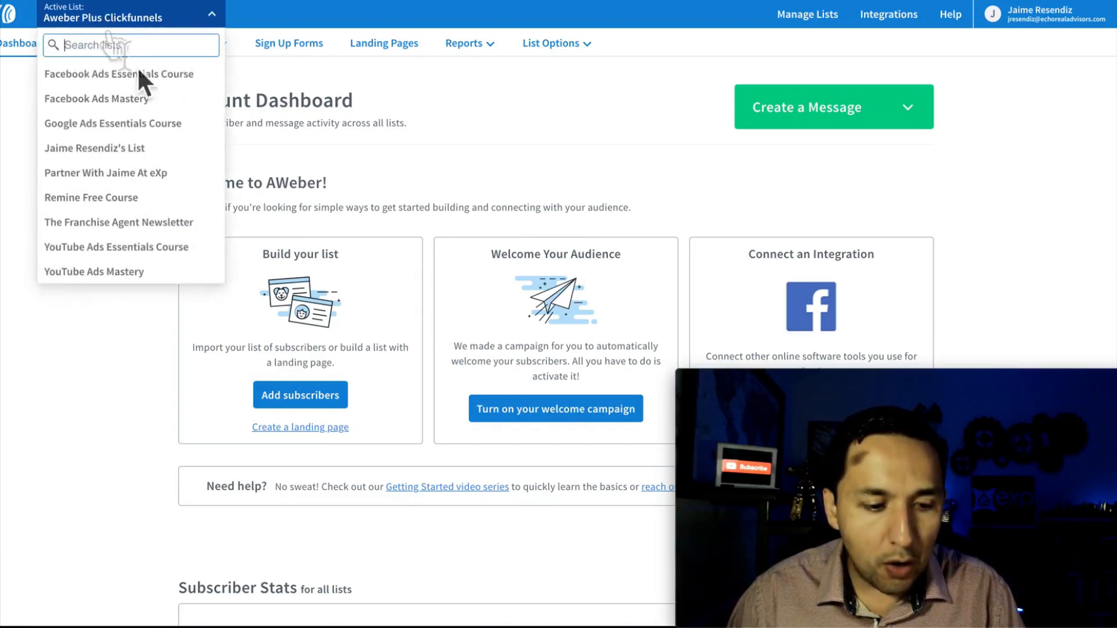
{"action": "left_click", "coordinate": [61, 404]}
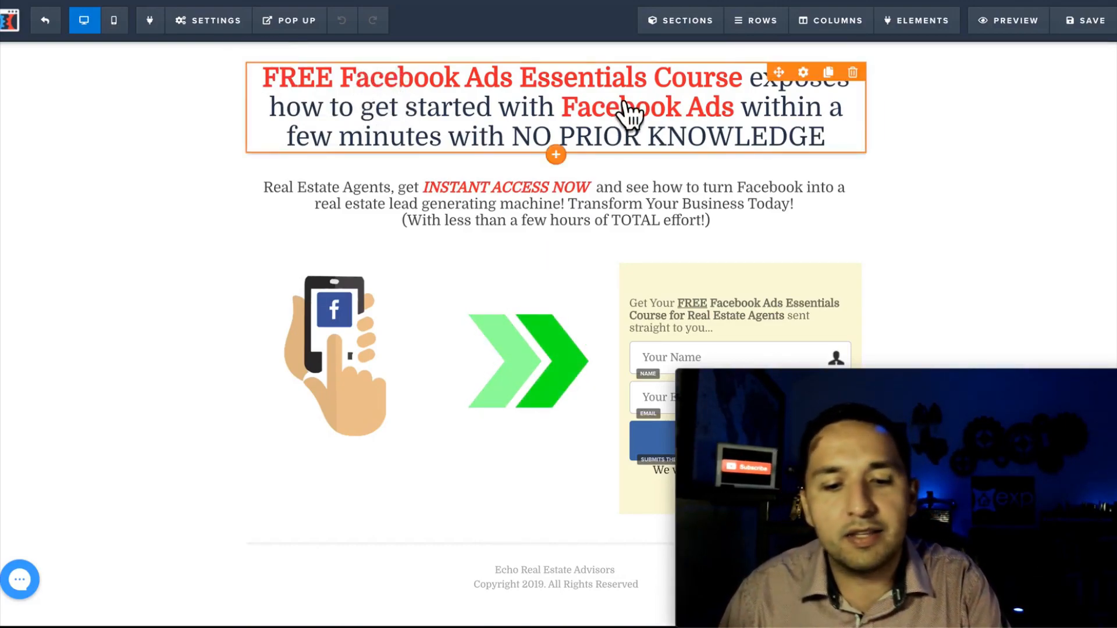
{"action": "left_click", "coordinate": [135, 1]}
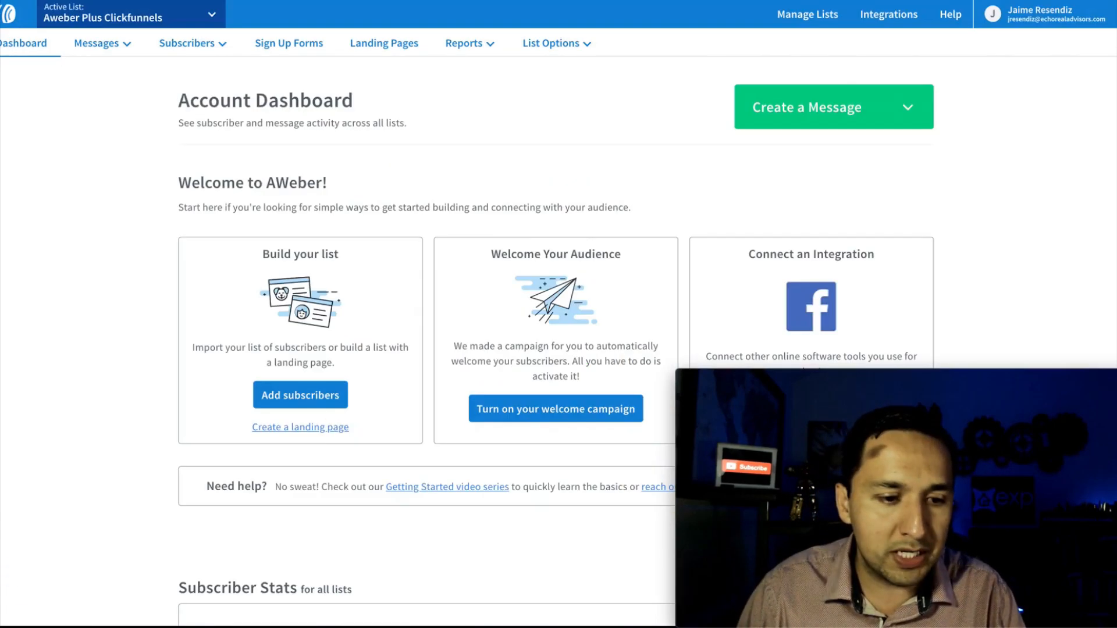
{"action": "left_click", "coordinate": [156, 22]}
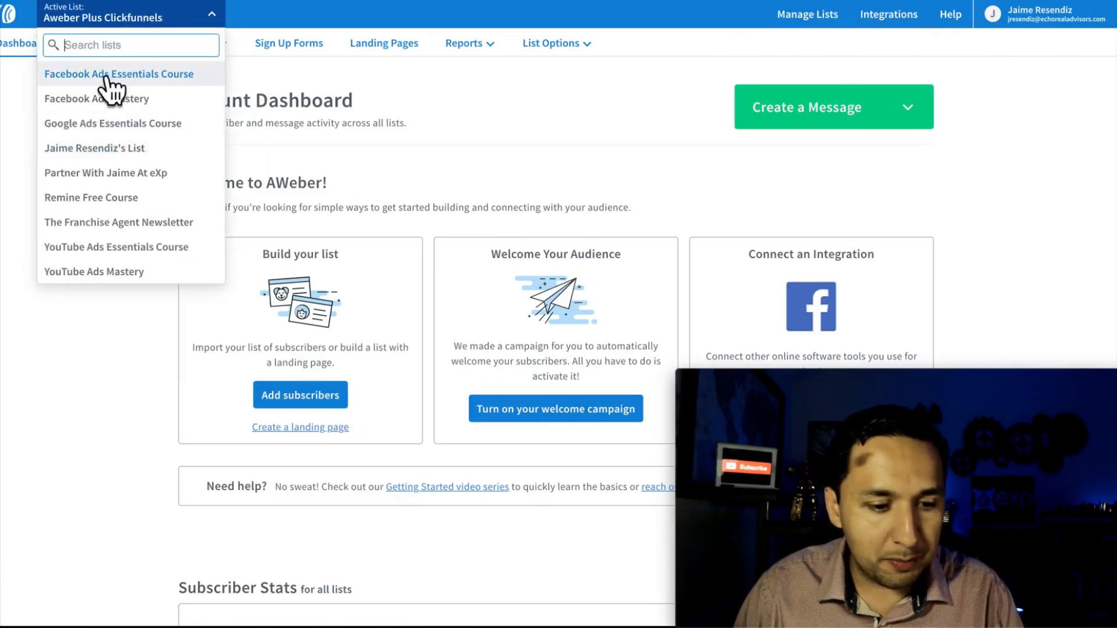
{"action": "left_click", "coordinate": [104, 372]}
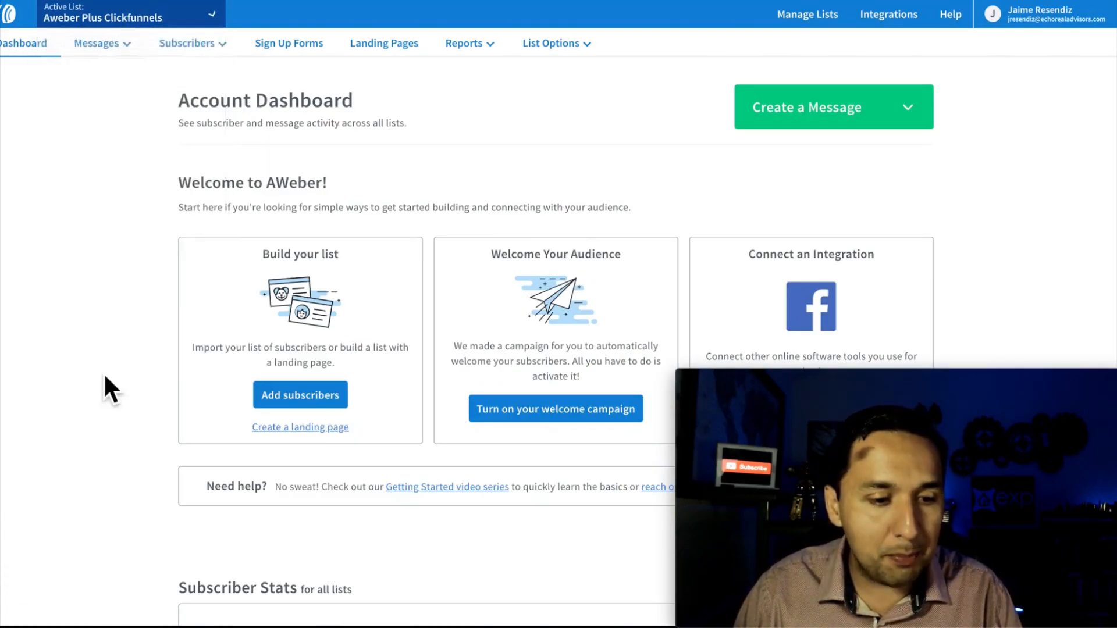
{"action": "left_click", "coordinate": [114, 375]}
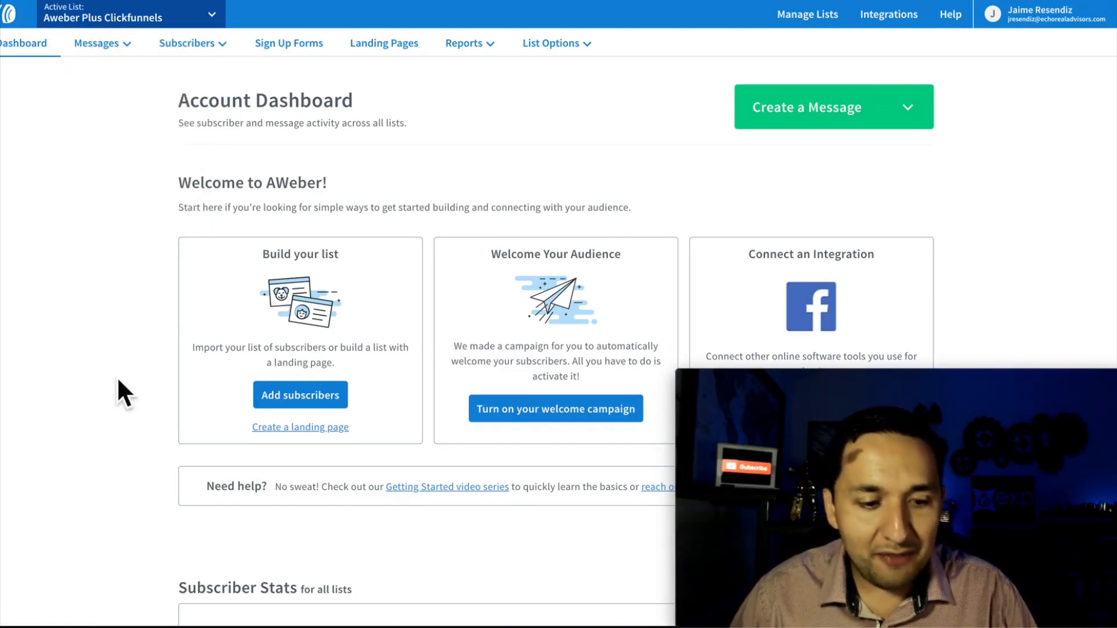
Create a sign up form for the new list with the default design and continue to its settings
{"action": "left_click", "coordinate": [271, 50]}
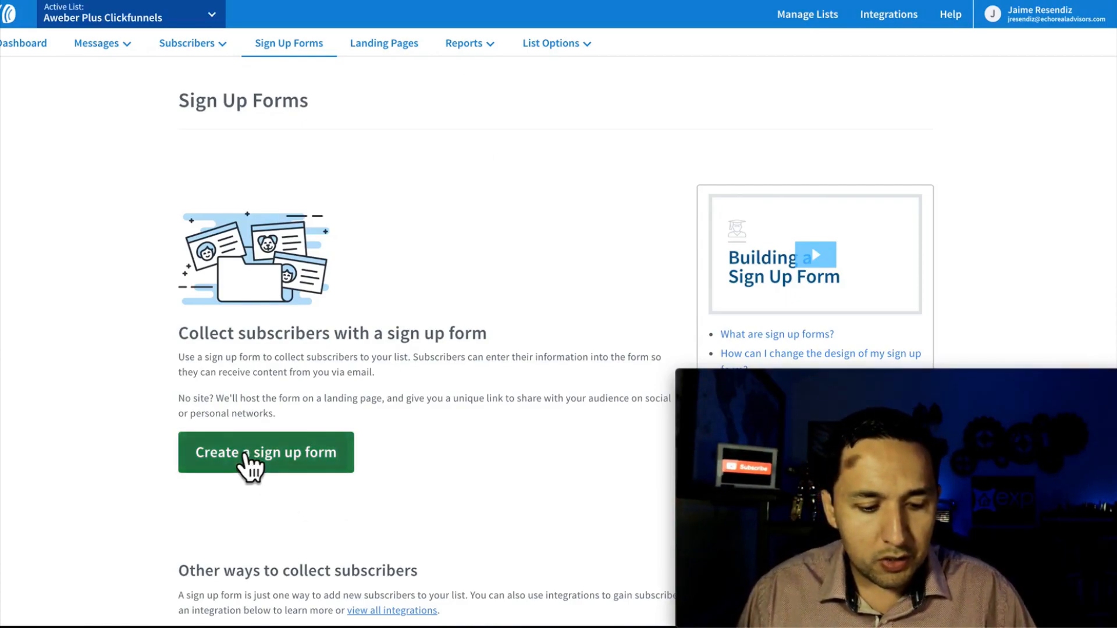
{"action": "left_click", "coordinate": [245, 455]}
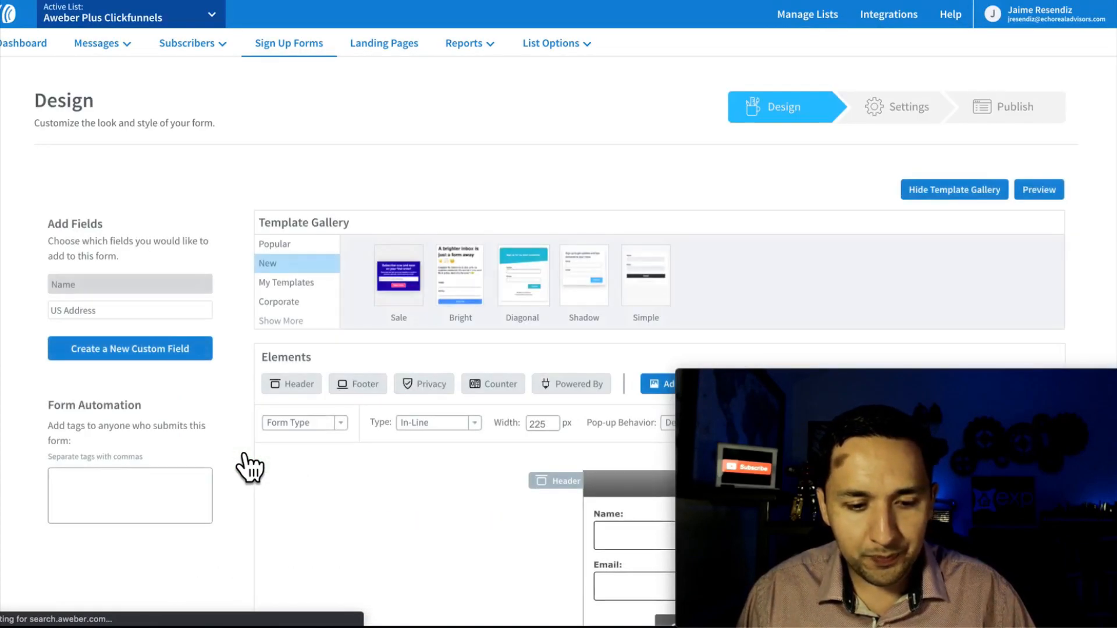
{"action": "scroll", "coordinate": [249, 459], "scroll_direction": "down", "scroll_amount": 4}
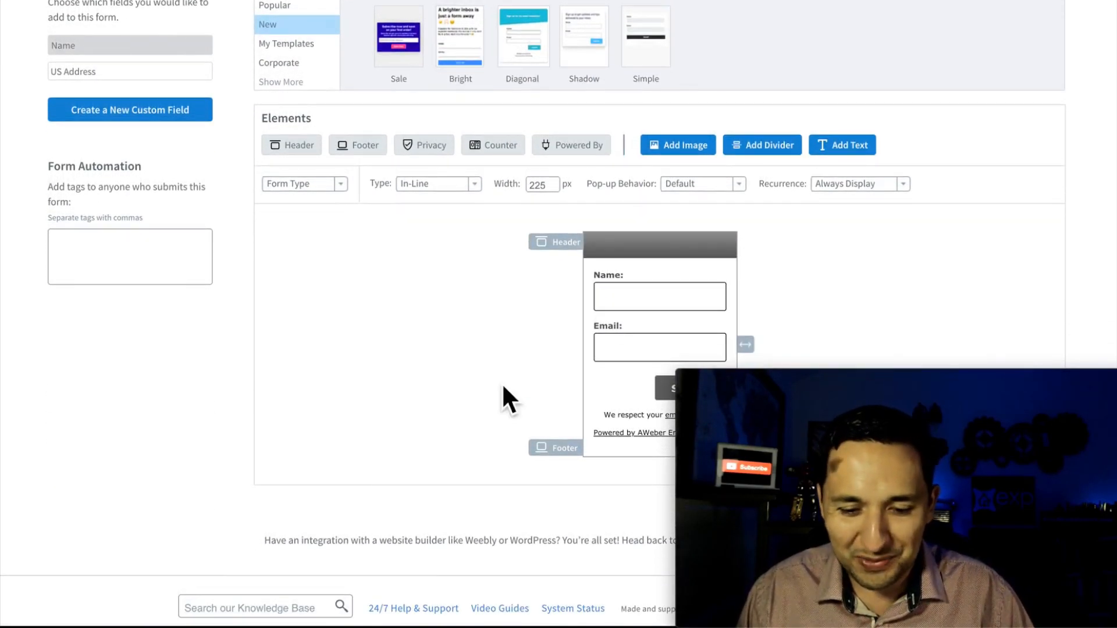
{"action": "scroll", "coordinate": [542, 376], "scroll_direction": "down", "scroll_amount": 1}
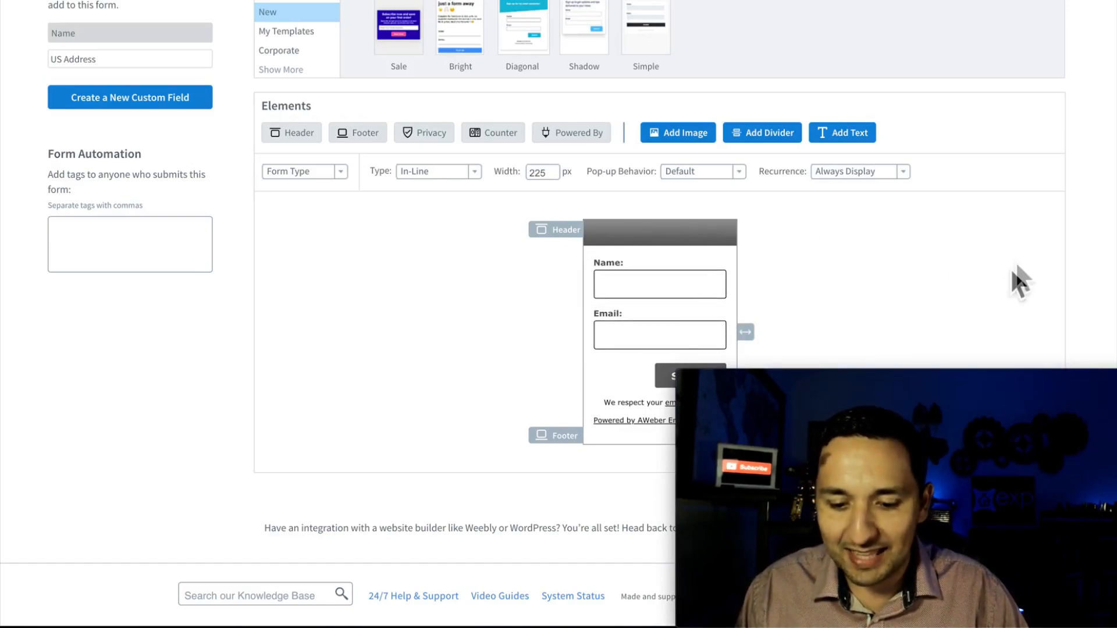
{"action": "left_click_drag", "start_coordinate": [973, 374], "coordinate": [275, 379]}
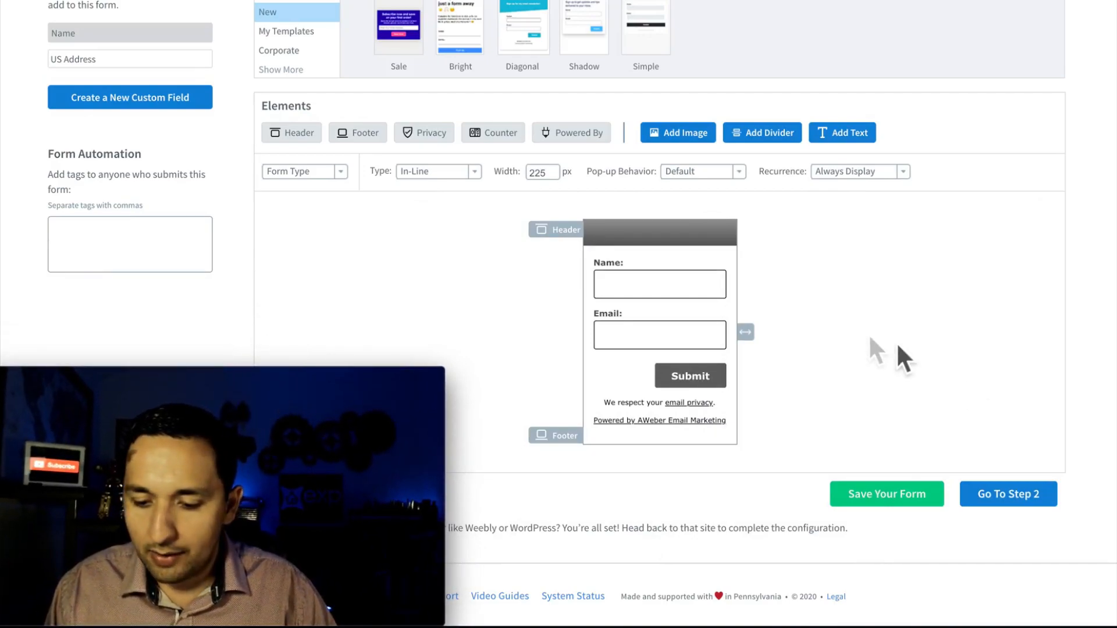
{"action": "left_click", "coordinate": [993, 496]}
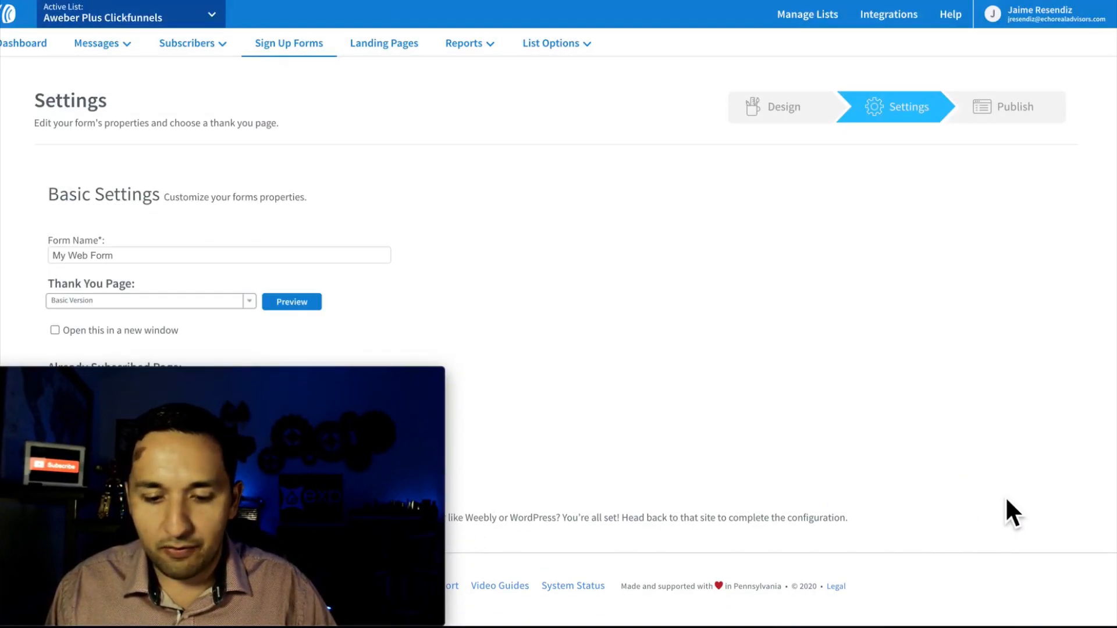
Name the sign up form "Aweber Plus Clickfunnels"
{"action": "left_click", "coordinate": [178, 255]}
{"action": "triple_click", "coordinate": [179, 255]}
{"action": "type", "text": "Aweber P"}
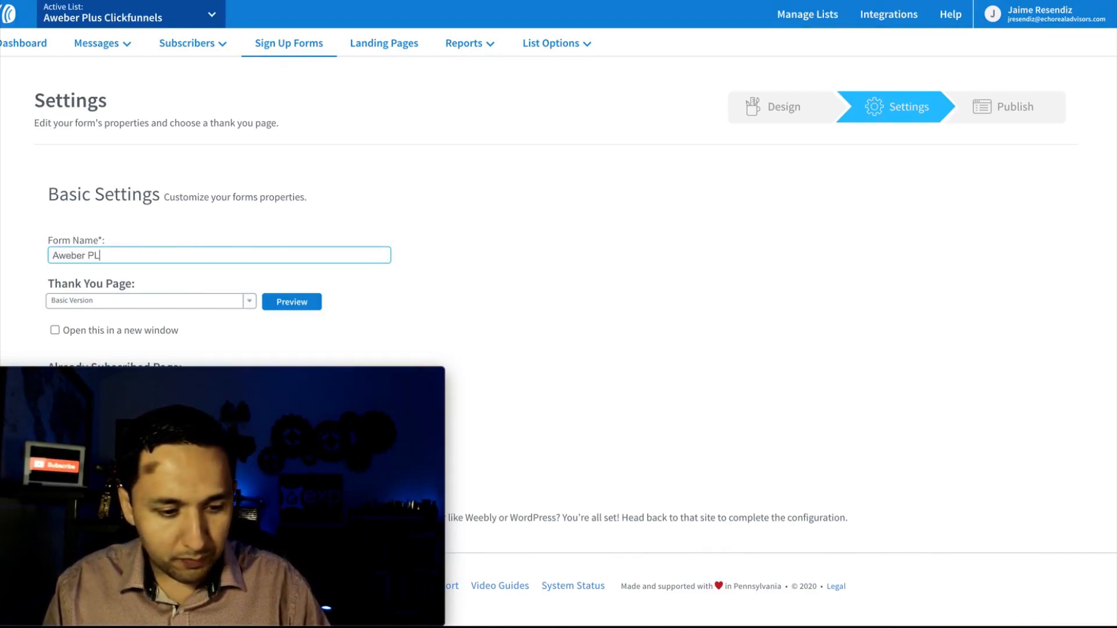
{"action": "key", "text": "BackSpace"}
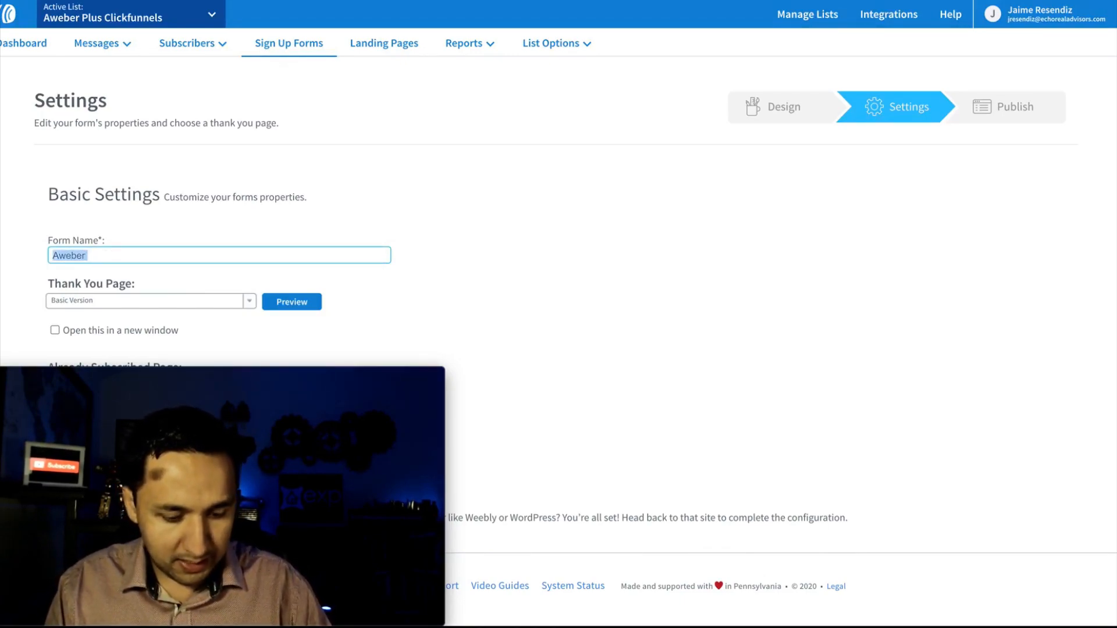
{"action": "type", "text": "Aweber Plus Clickfunnels"}
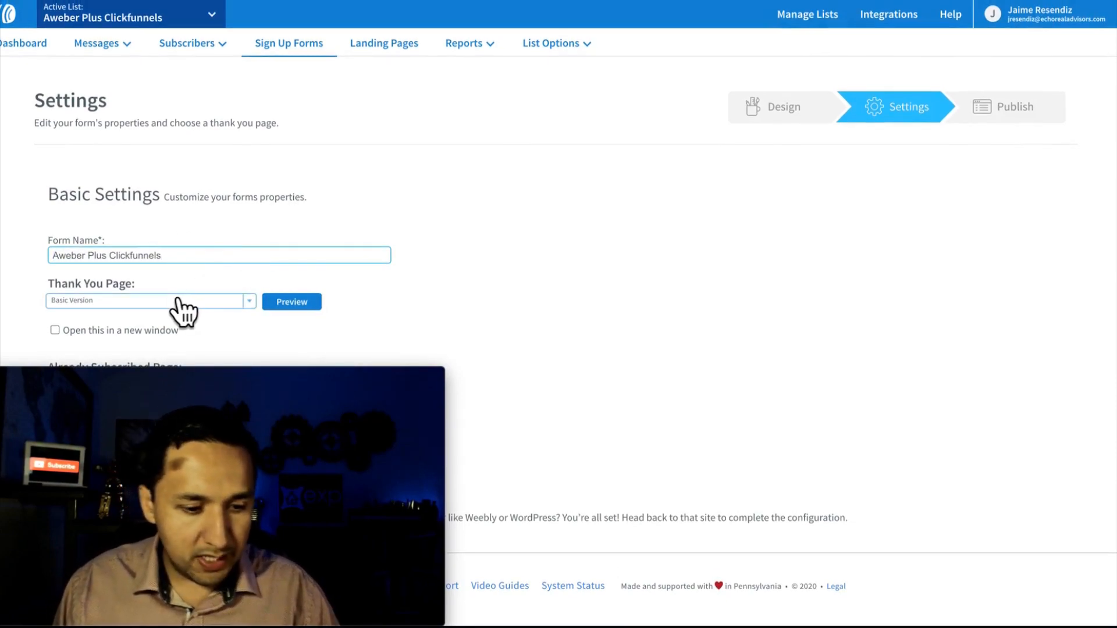
Set the form's thank you page to Custom Page
{"action": "left_click", "coordinate": [163, 301]}
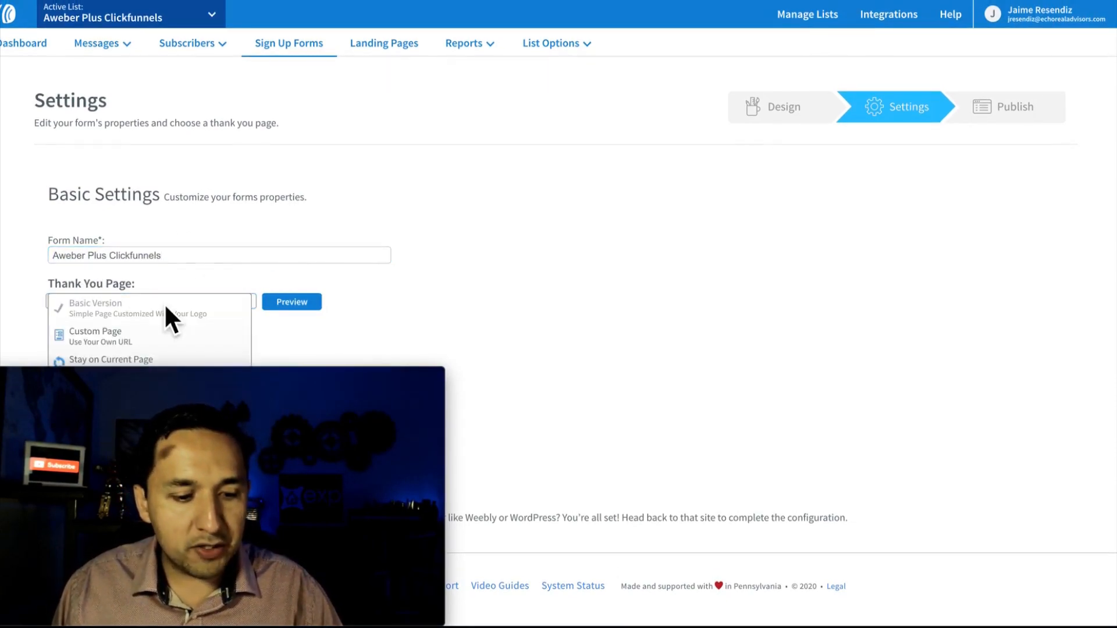
{"action": "left_click", "coordinate": [101, 339]}
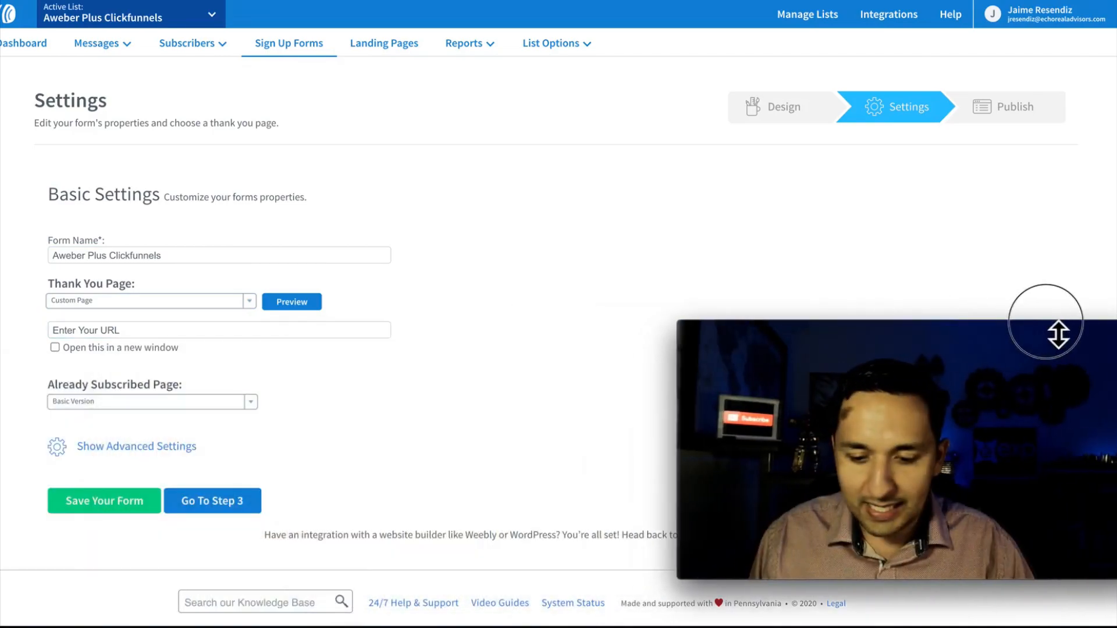
{"action": "left_click_drag", "start_coordinate": [1046, 322], "coordinate": [1041, 367]}
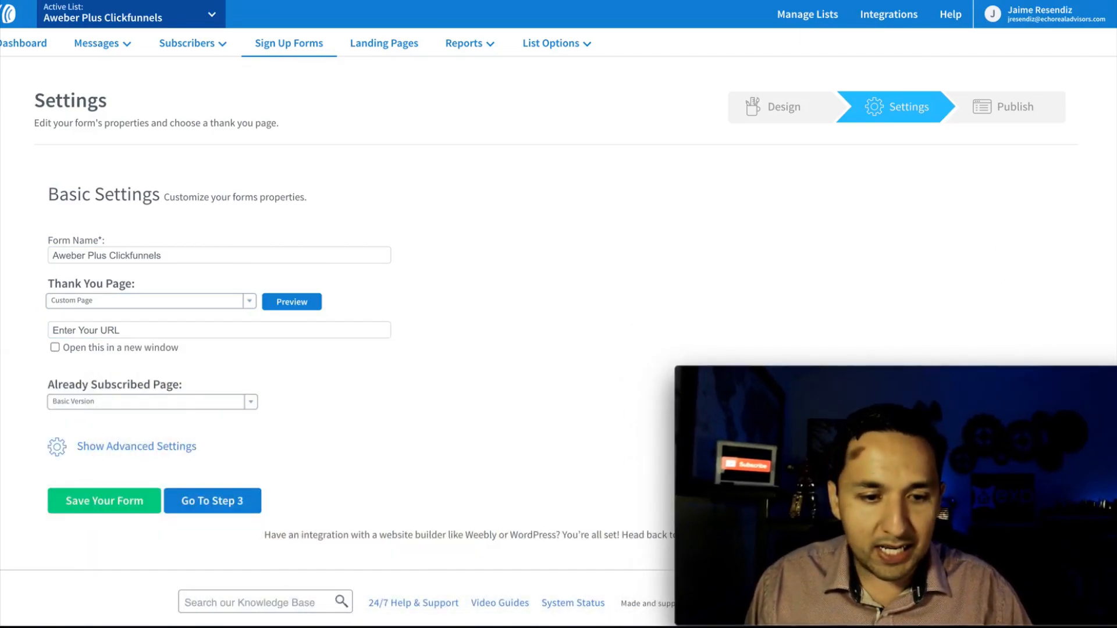
{"action": "key", "text": "ctrl+Tab"}
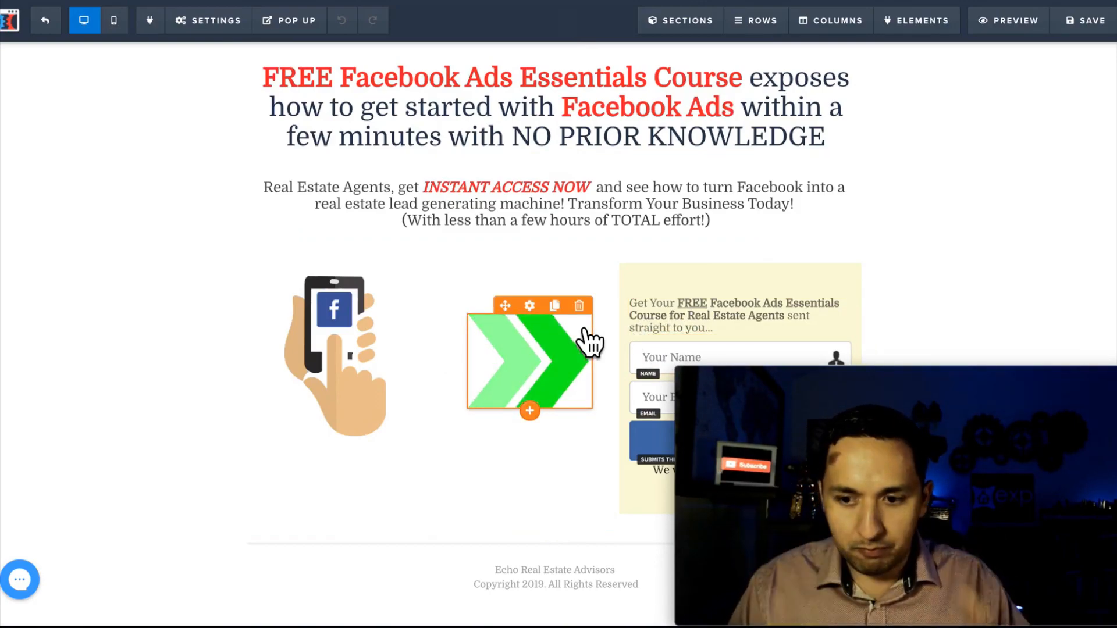
{"action": "left_click", "coordinate": [1007, 21]}
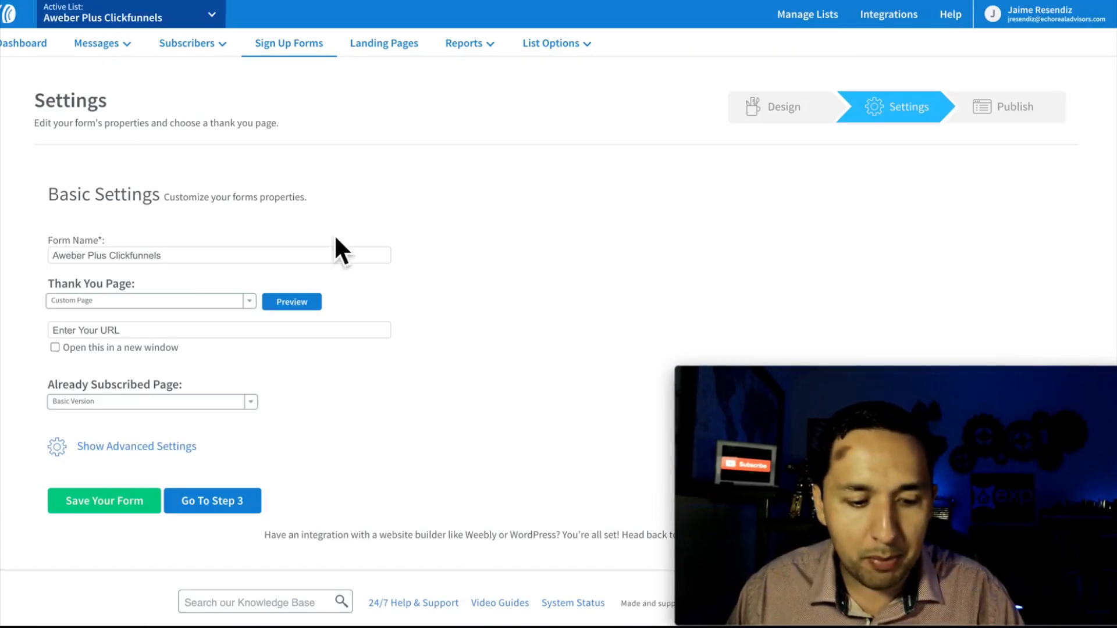
{"action": "left_click", "coordinate": [166, 332]}
{"action": "type", "text": "https://"}
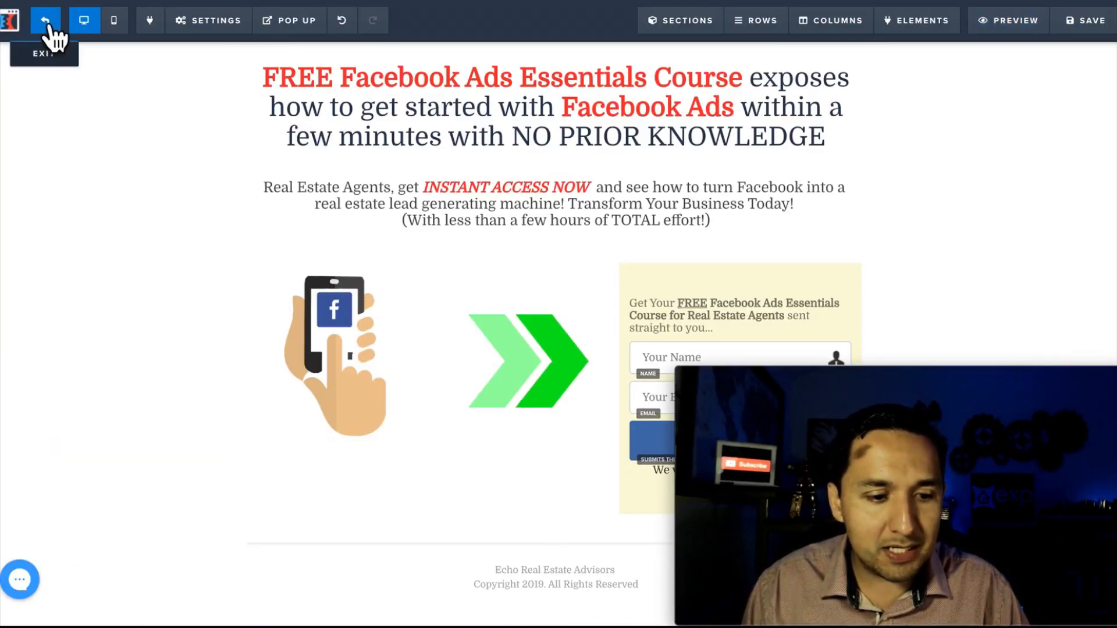
Leave the opt-in page editor and copy the URL of the funnel's first sales page step
{"action": "left_click", "coordinate": [49, 25]}
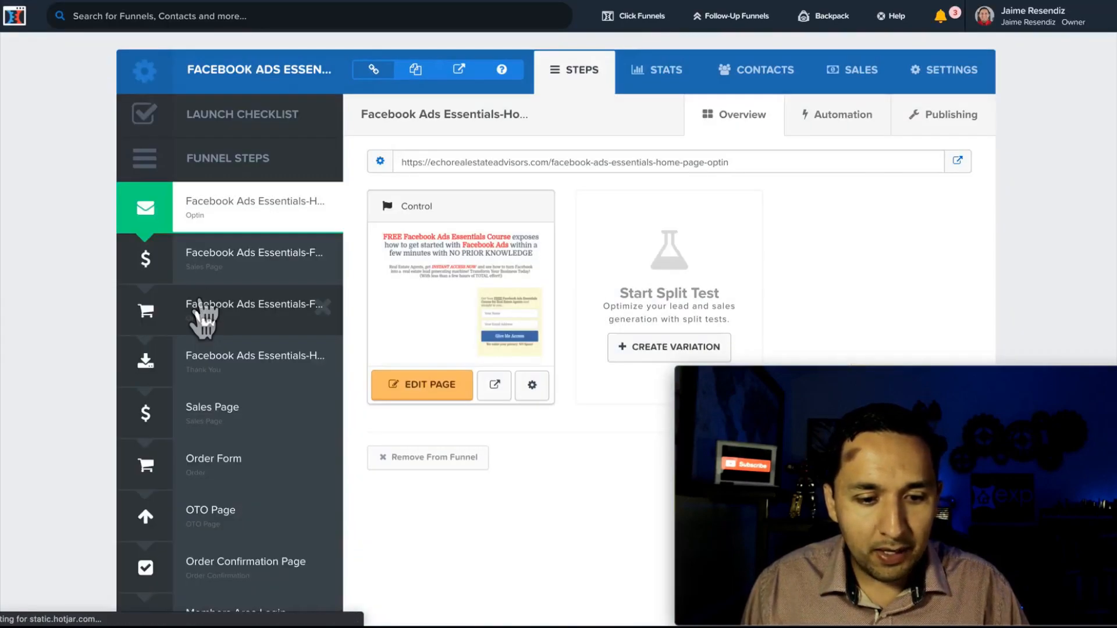
{"action": "left_click", "coordinate": [215, 278]}
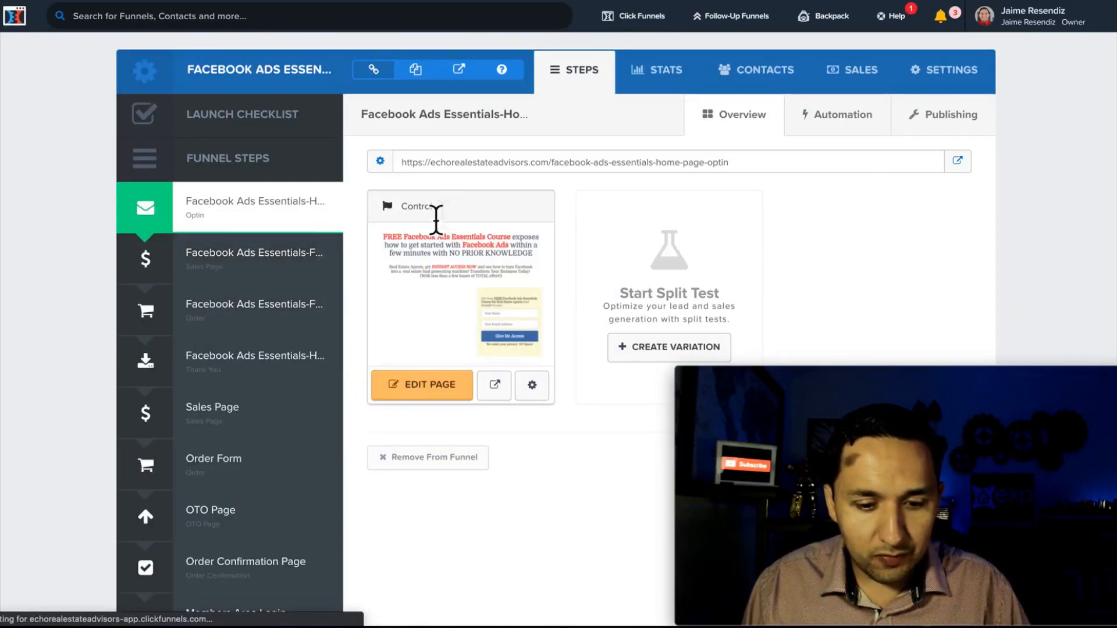
{"action": "left_click", "coordinate": [460, 168]}
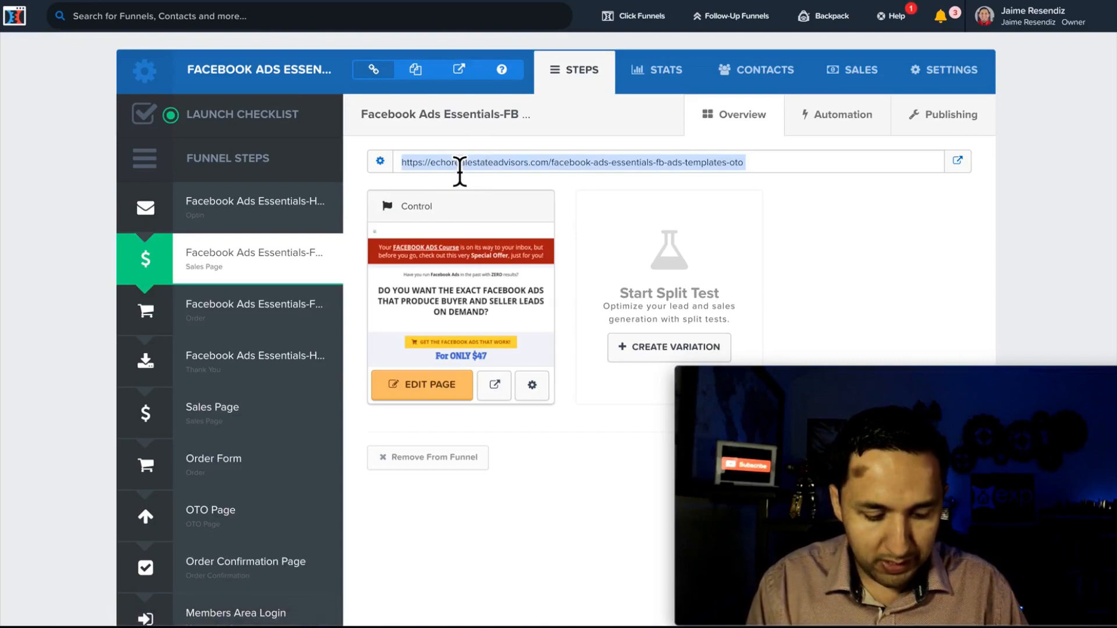
{"action": "left_click", "coordinate": [349, 1]}
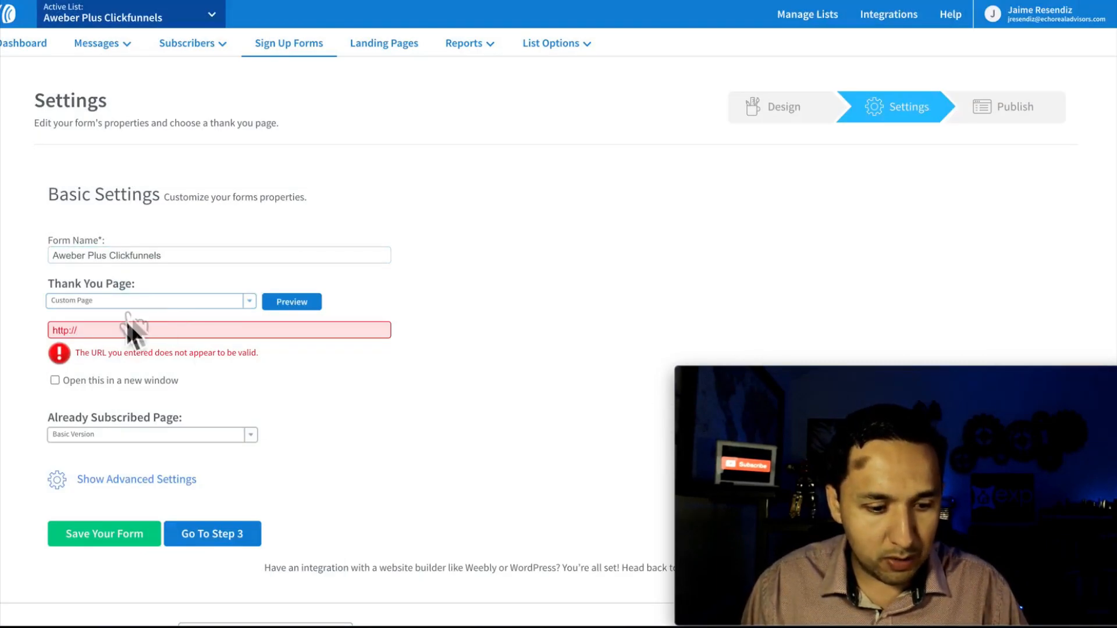
{"action": "key", "text": "ctrl+v"}
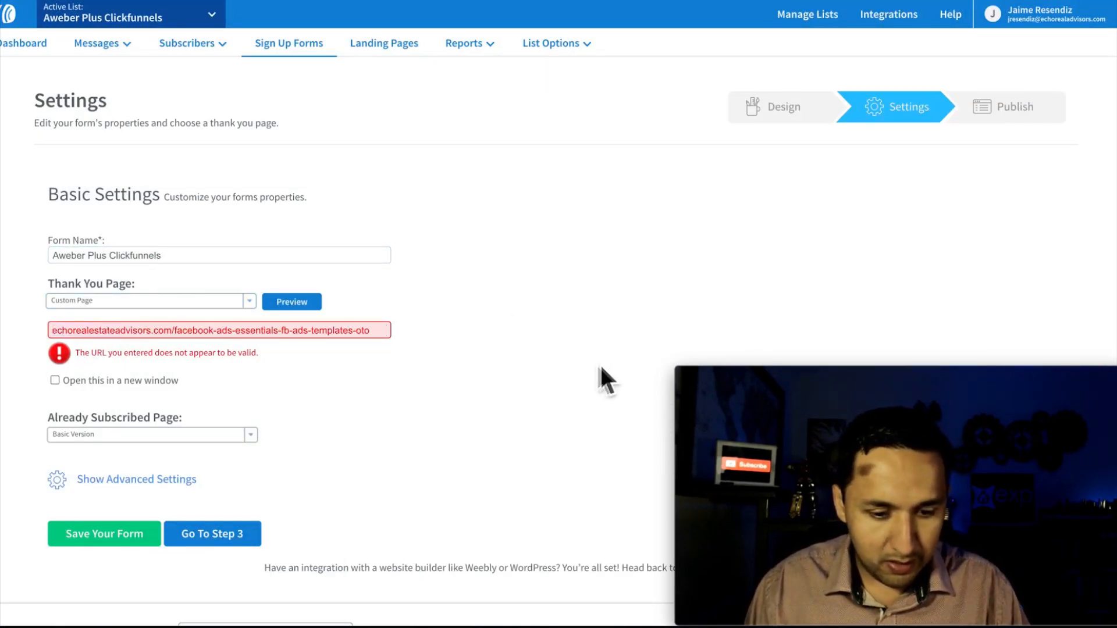
{"action": "key", "text": "Home"}
{"action": "type", "text": "https://"}
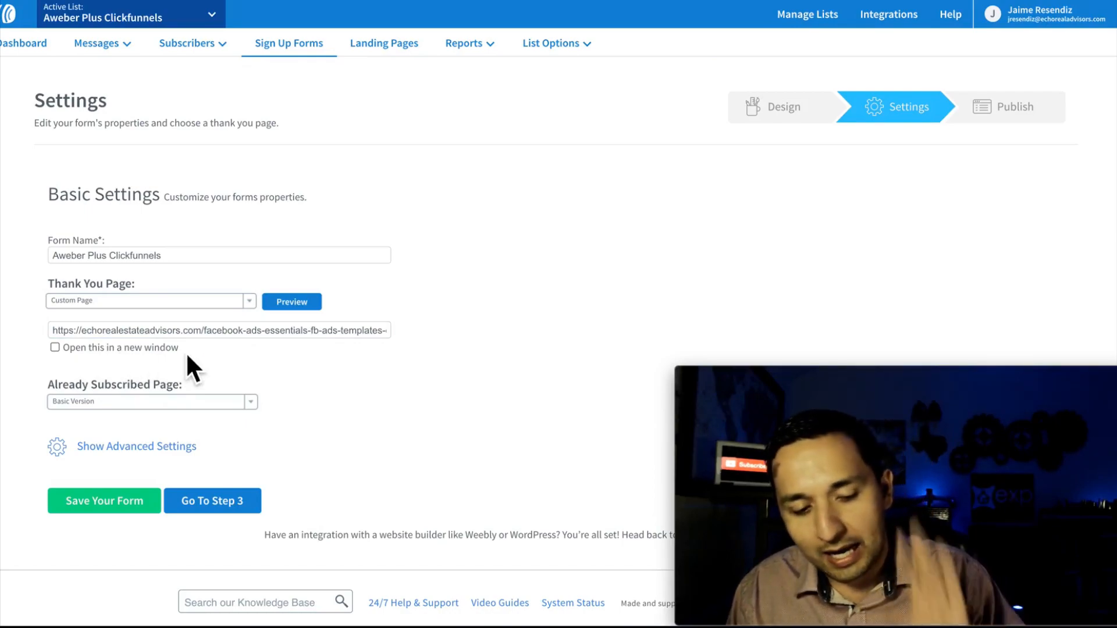
{"action": "left_click", "coordinate": [117, 505]}
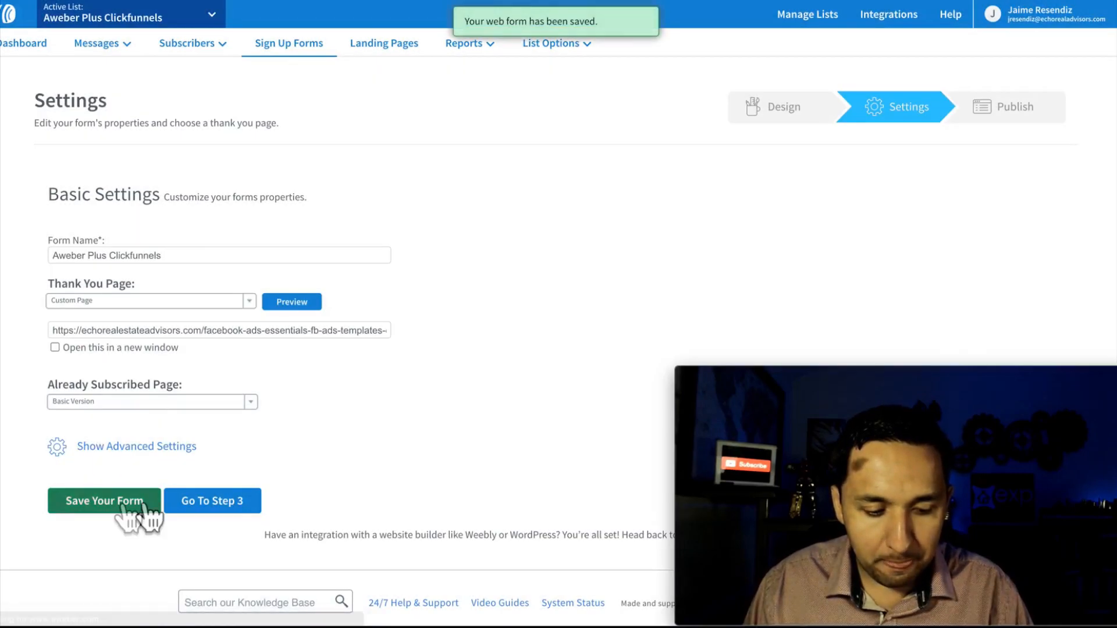
{"action": "left_click", "coordinate": [230, 515]}
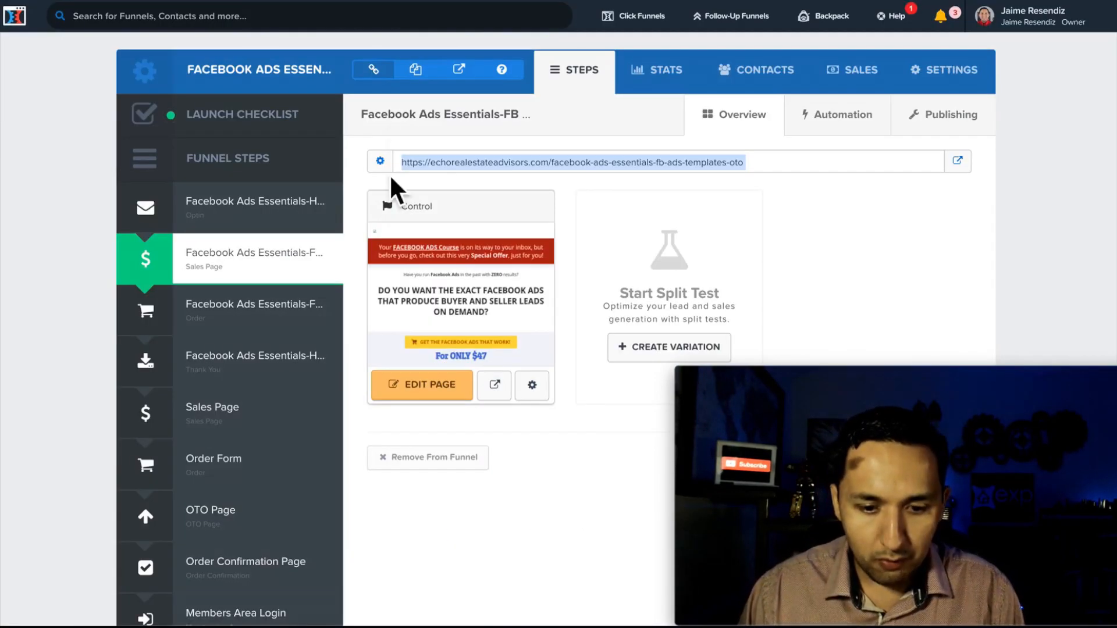
Switch to ClickFunnels, edit the funnel's opt-in page and open its email integration settings
{"action": "left_click", "coordinate": [189, 199]}
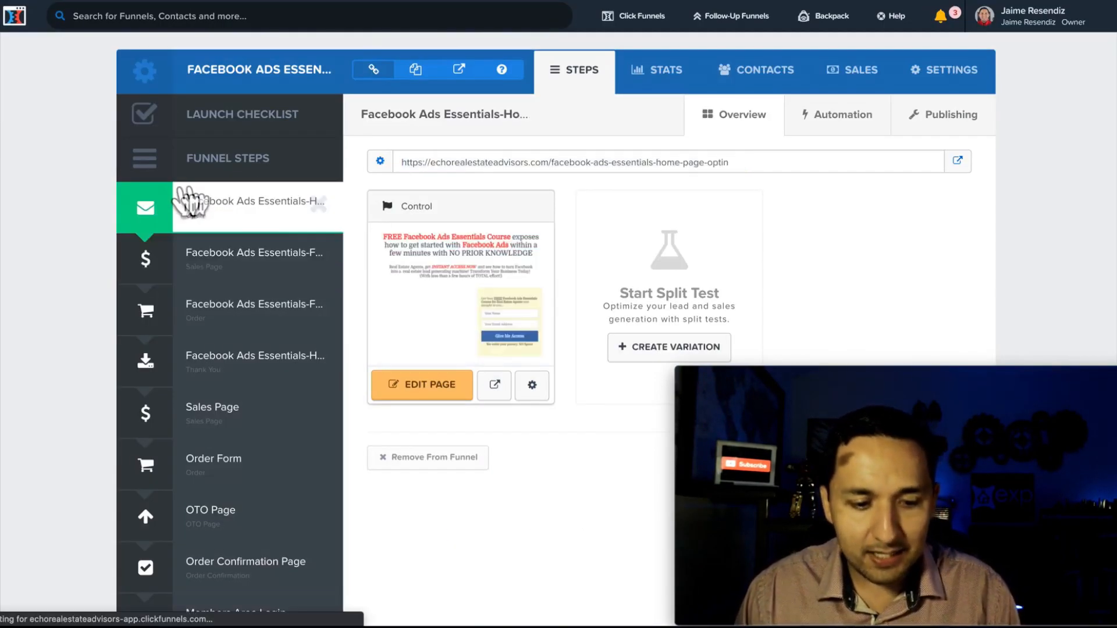
{"action": "left_click", "coordinate": [411, 394]}
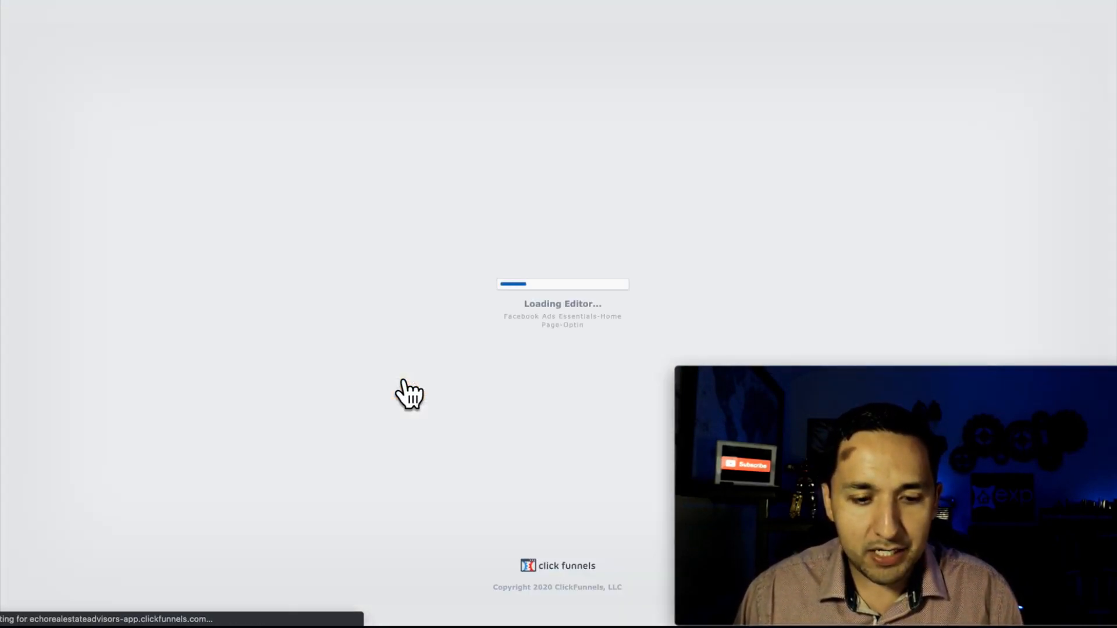
{"action": "mouse_move", "coordinate": [277, 14]}
{"action": "mouse_move", "coordinate": [212, 26]}
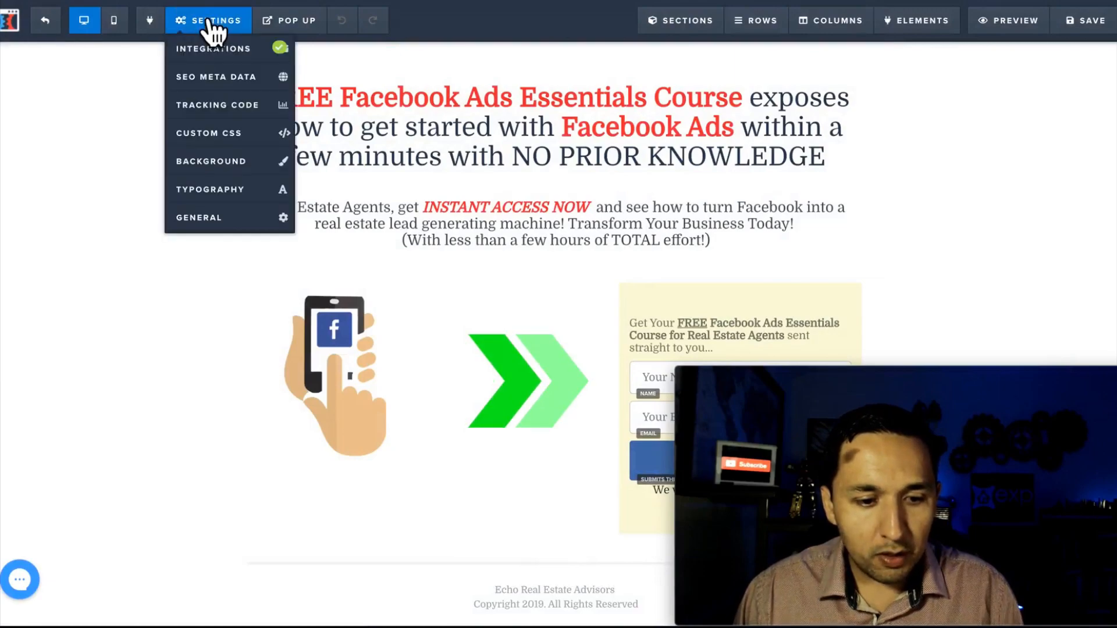
{"action": "left_click", "coordinate": [213, 51]}
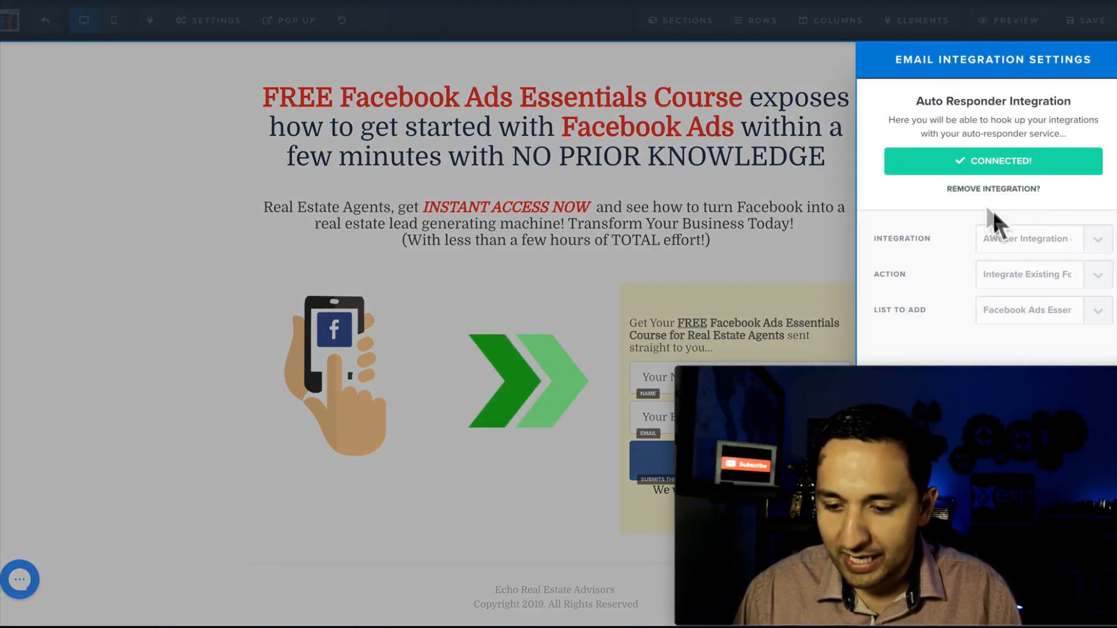
Replace the existing autoresponder integration with AWeber Integration and the action Integrate Existing Form
{"action": "left_click", "coordinate": [971, 195]}
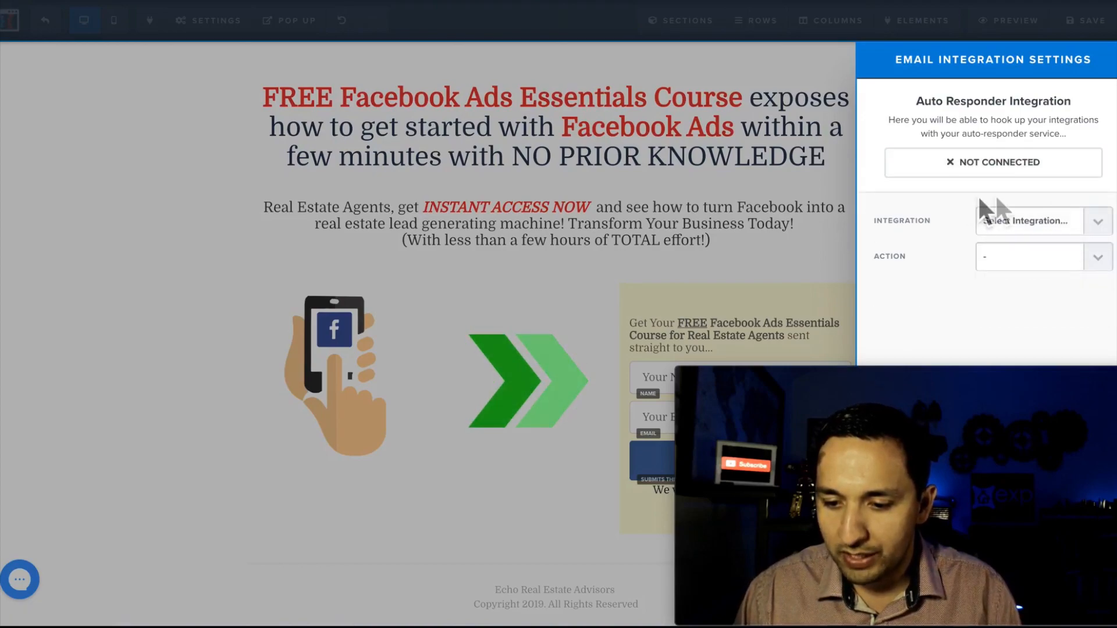
{"action": "left_click", "coordinate": [1096, 227]}
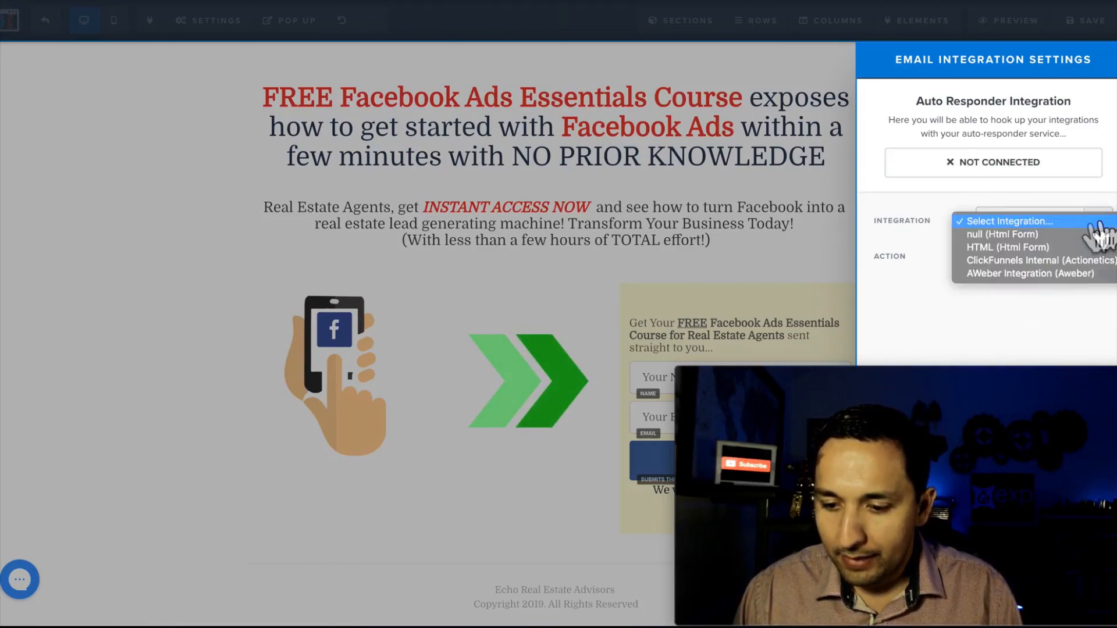
{"action": "left_click", "coordinate": [1042, 274]}
{"action": "left_click", "coordinate": [1094, 264]}
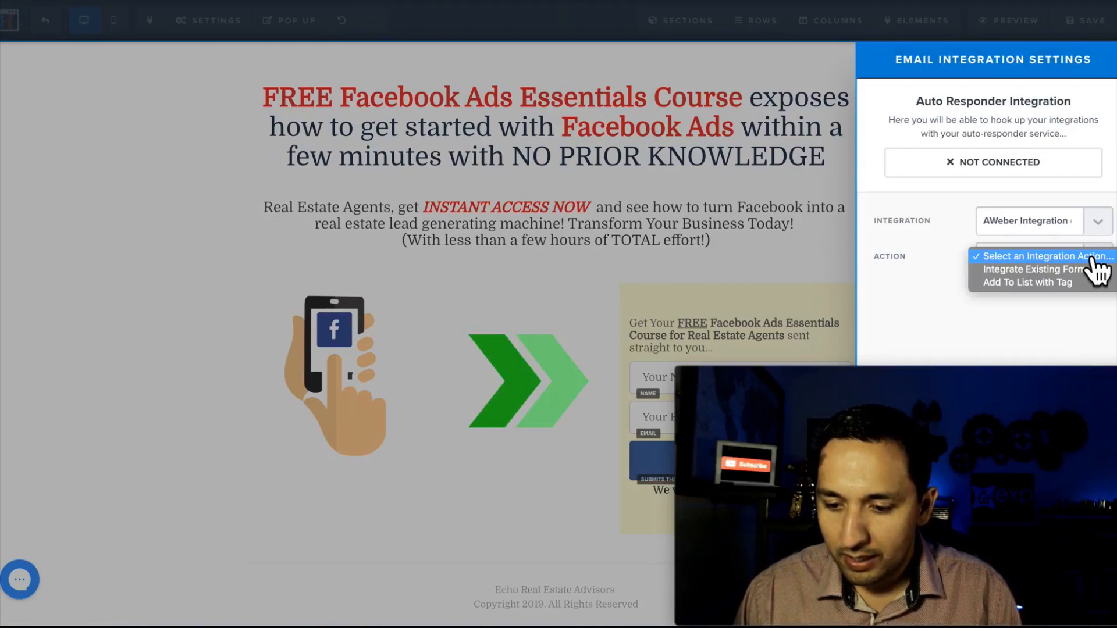
{"action": "left_click", "coordinate": [1027, 271]}
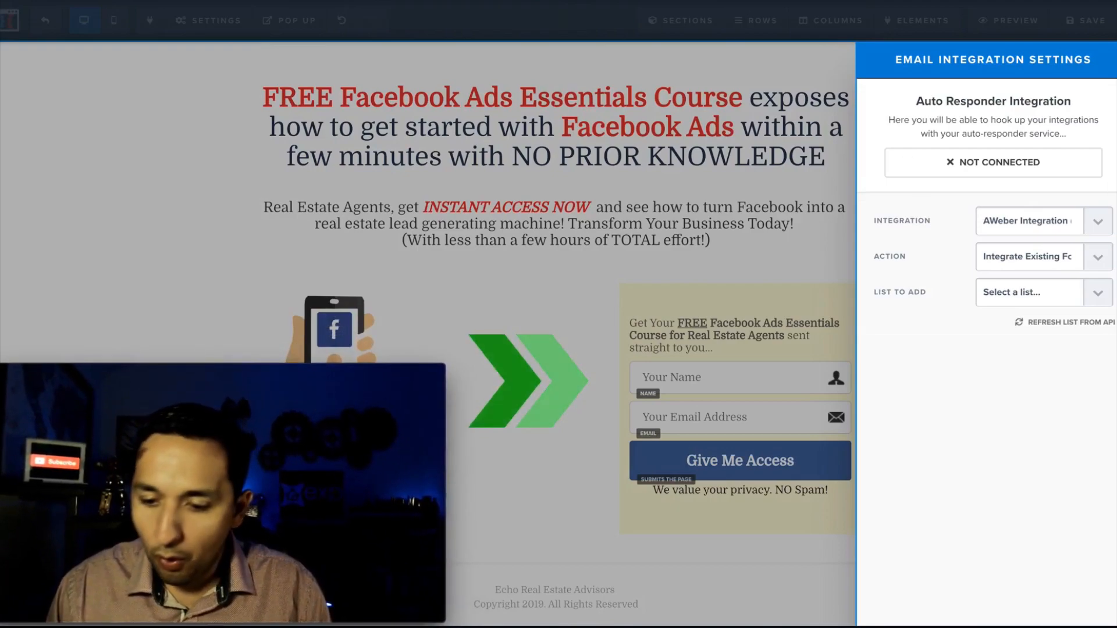
Refresh the lists from the API and set the list to add to Aweber Plus Clickfunnels
{"action": "left_click", "coordinate": [1095, 294]}
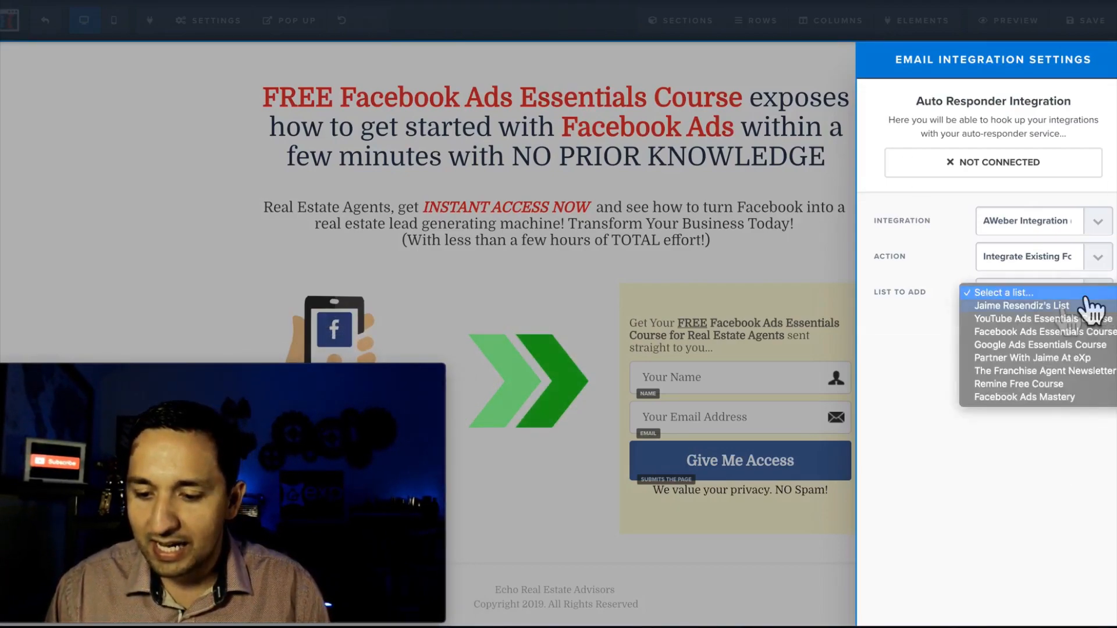
{"action": "left_click", "coordinate": [963, 479]}
{"action": "left_click", "coordinate": [1068, 324]}
{"action": "left_click", "coordinate": [1096, 298]}
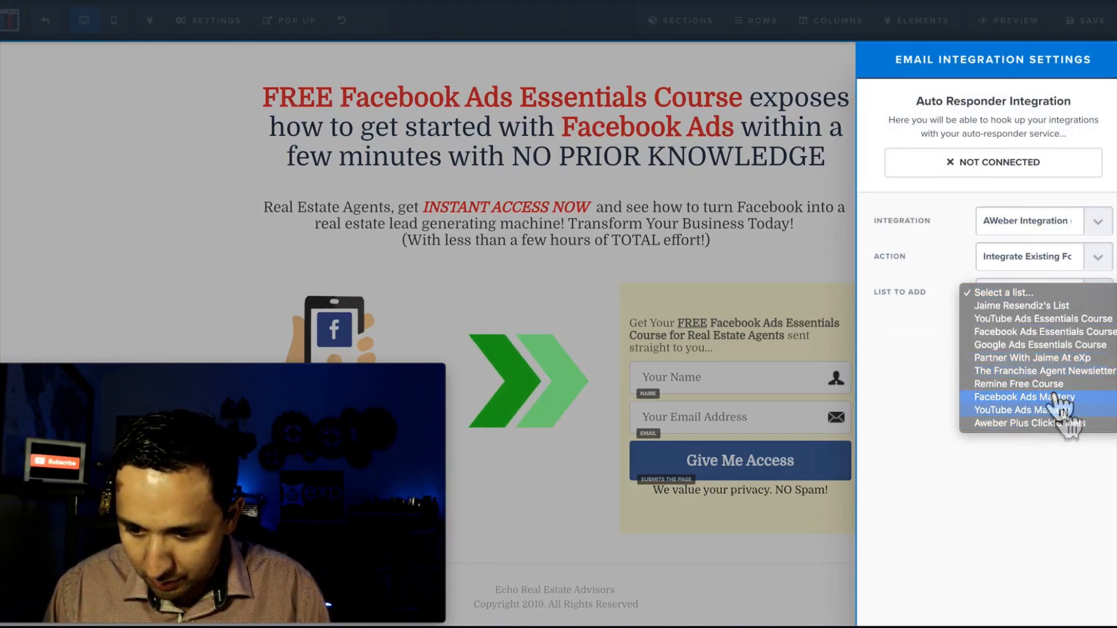
{"action": "left_click", "coordinate": [1018, 334]}
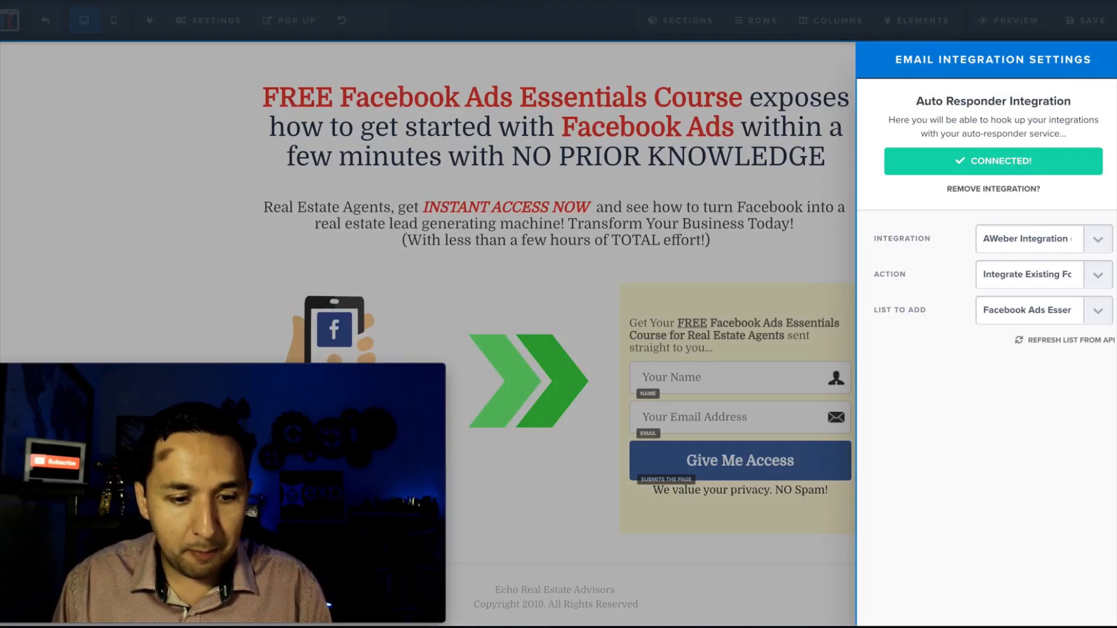
{"action": "left_click", "coordinate": [1100, 310]}
{"action": "left_click", "coordinate": [1039, 401]}
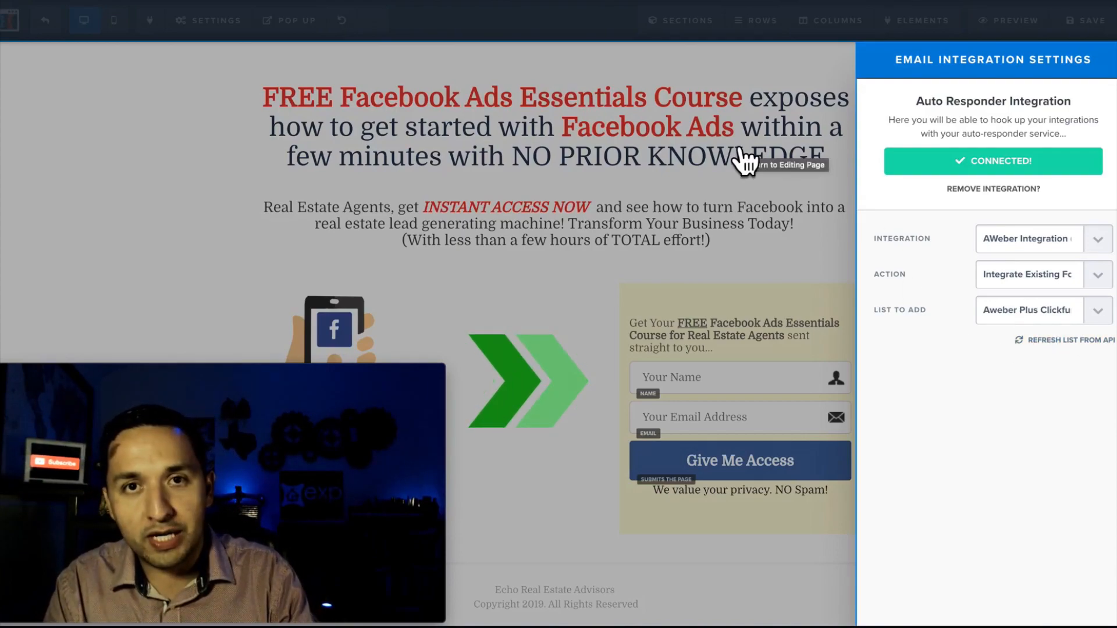
Check the form's publishing options in AWeber and leave the ClickFunnels page editor without saving
{"action": "left_click", "coordinate": [137, 1]}
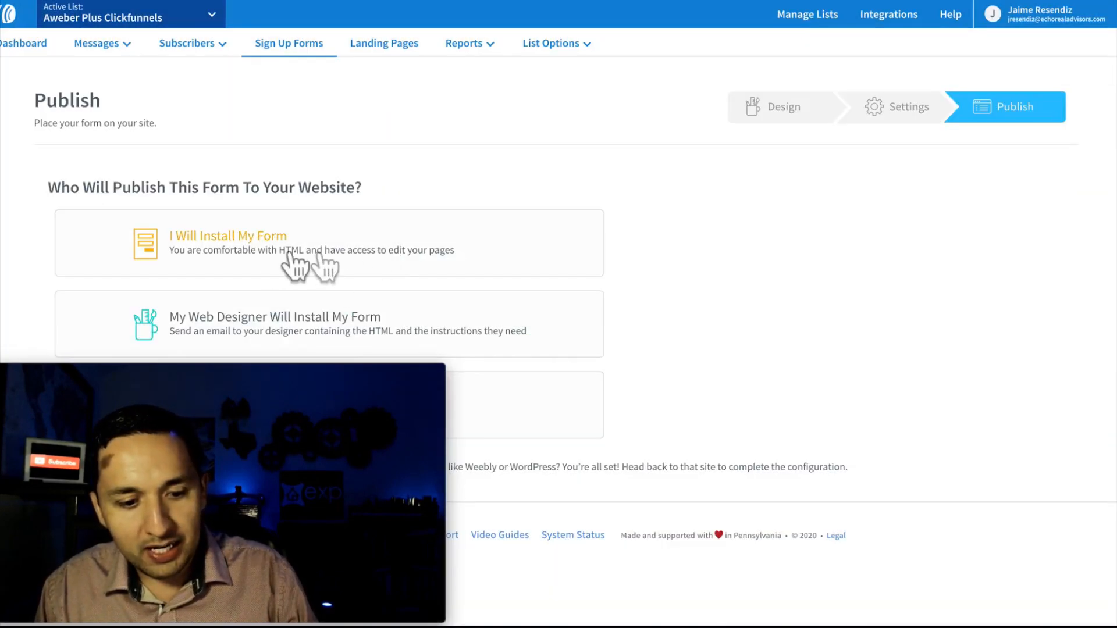
{"action": "left_click", "coordinate": [245, 2]}
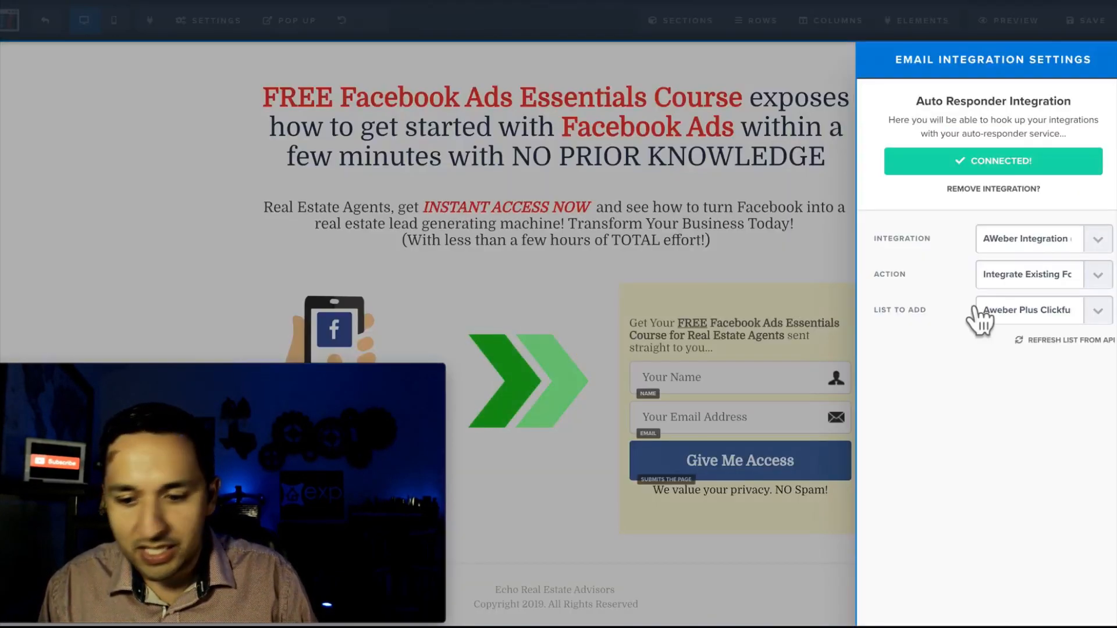
{"action": "left_click", "coordinate": [140, 1]}
{"action": "left_click", "coordinate": [718, 1]}
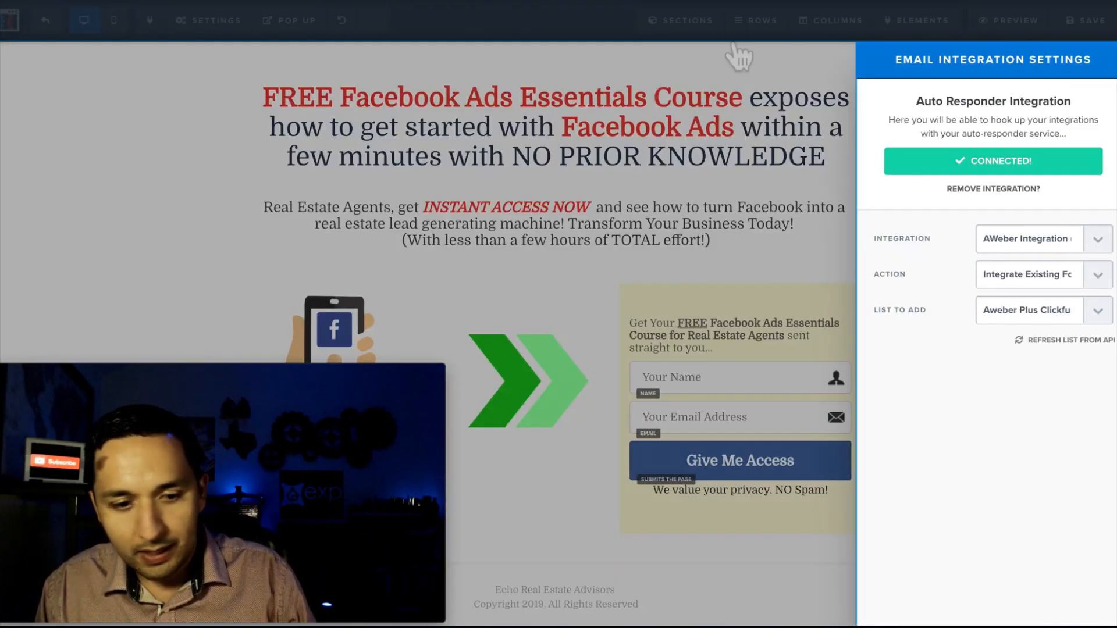
{"action": "left_click", "coordinate": [727, 269]}
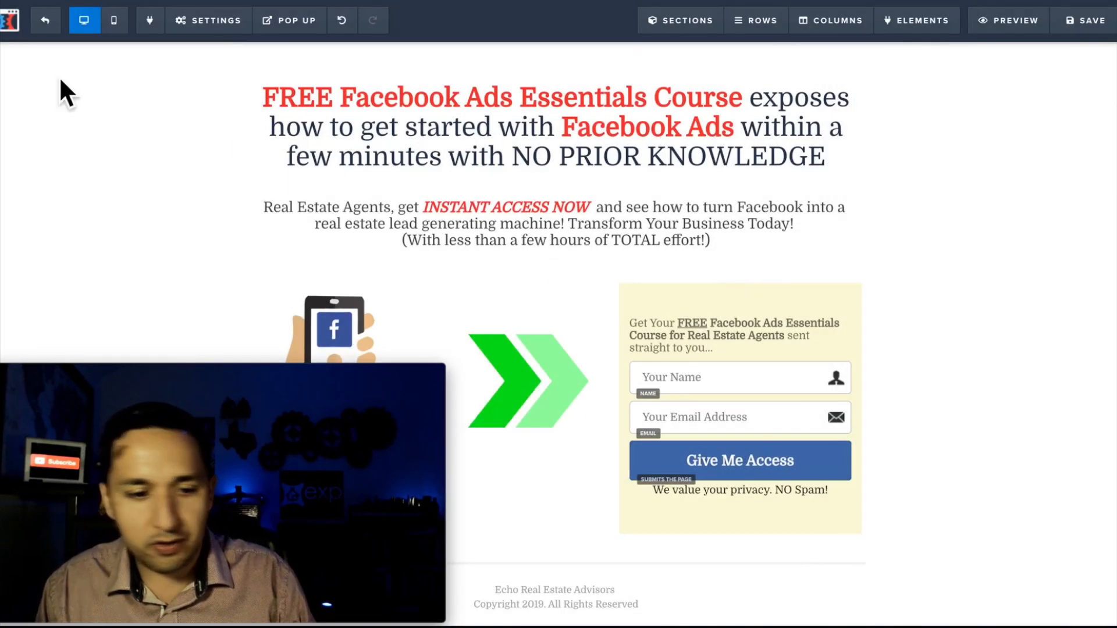
{"action": "left_click", "coordinate": [44, 26]}
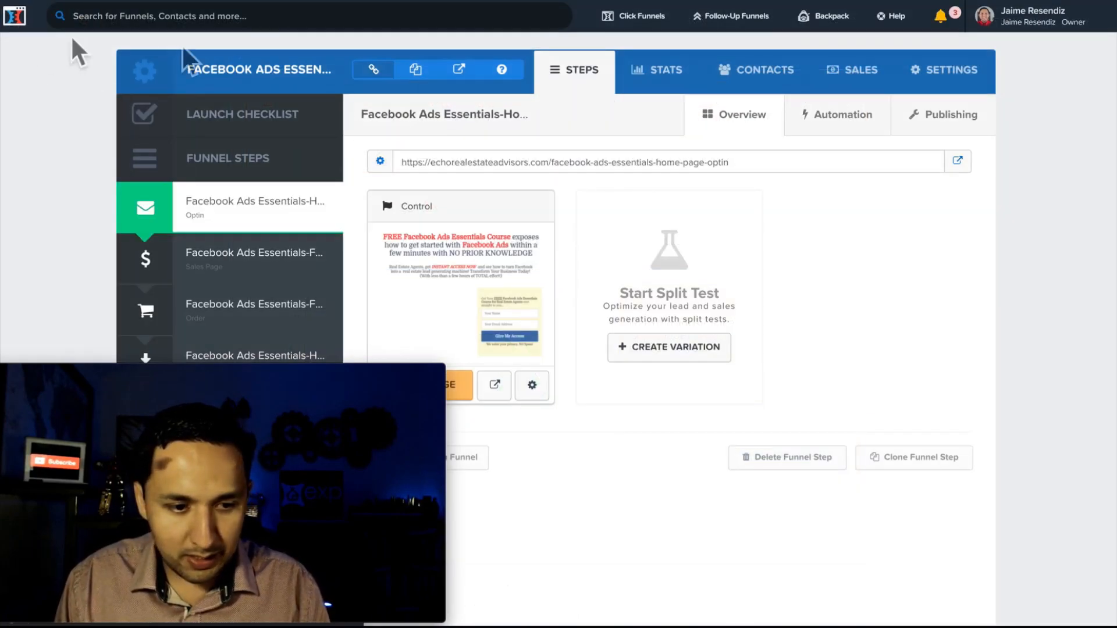
Edit the opt-in page again and remove its existing autoresponder integration
{"action": "left_click", "coordinate": [461, 392]}
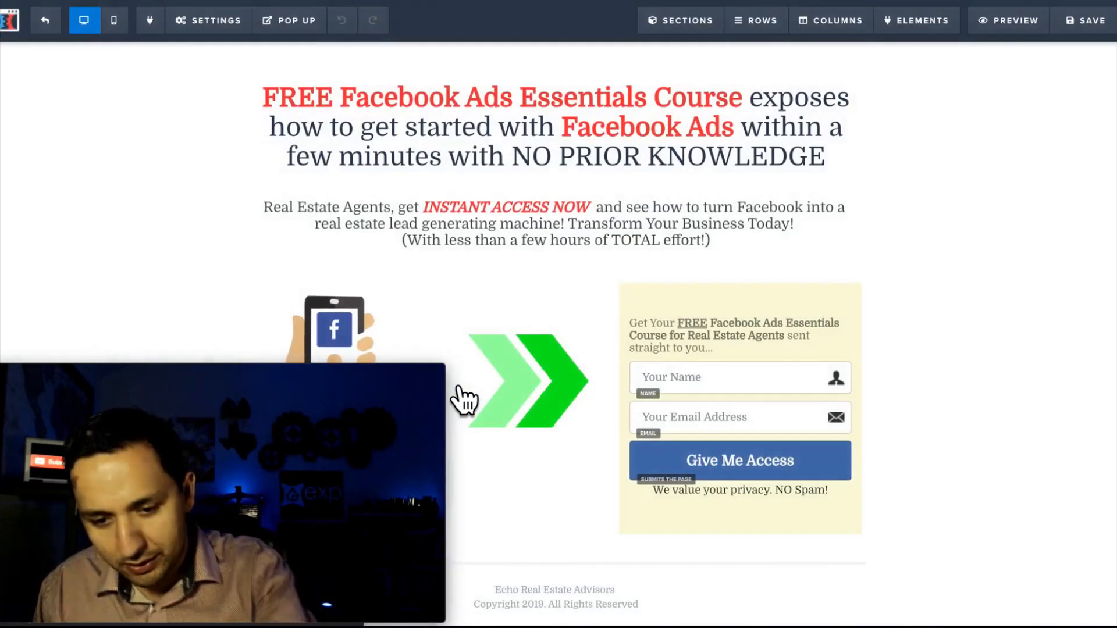
{"action": "left_click", "coordinate": [195, 26]}
{"action": "left_click", "coordinate": [205, 49]}
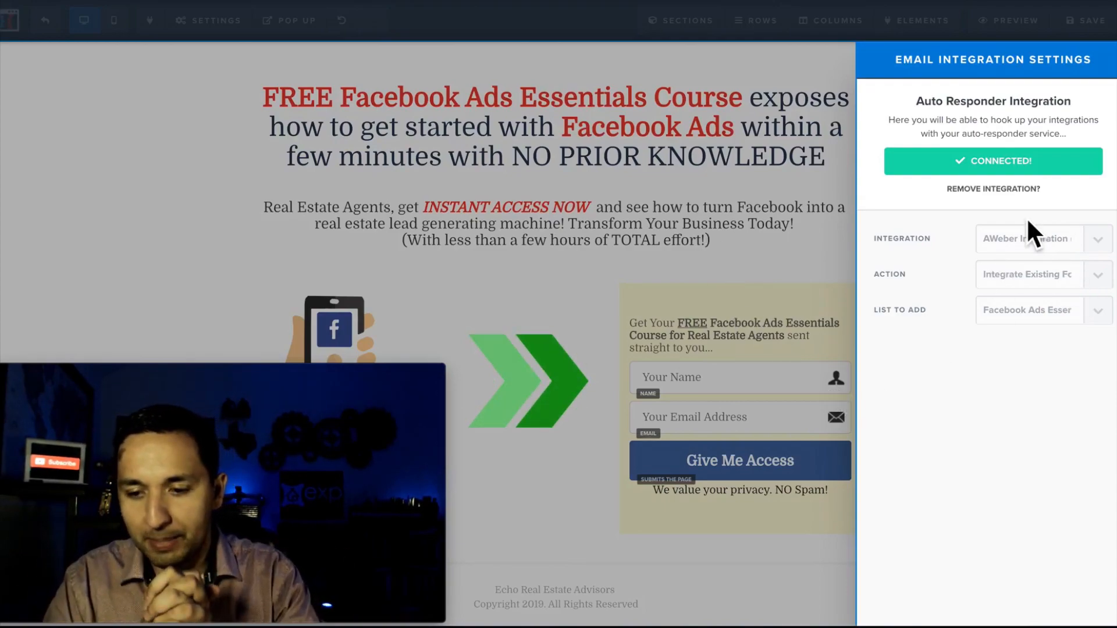
{"action": "left_click", "coordinate": [983, 189]}
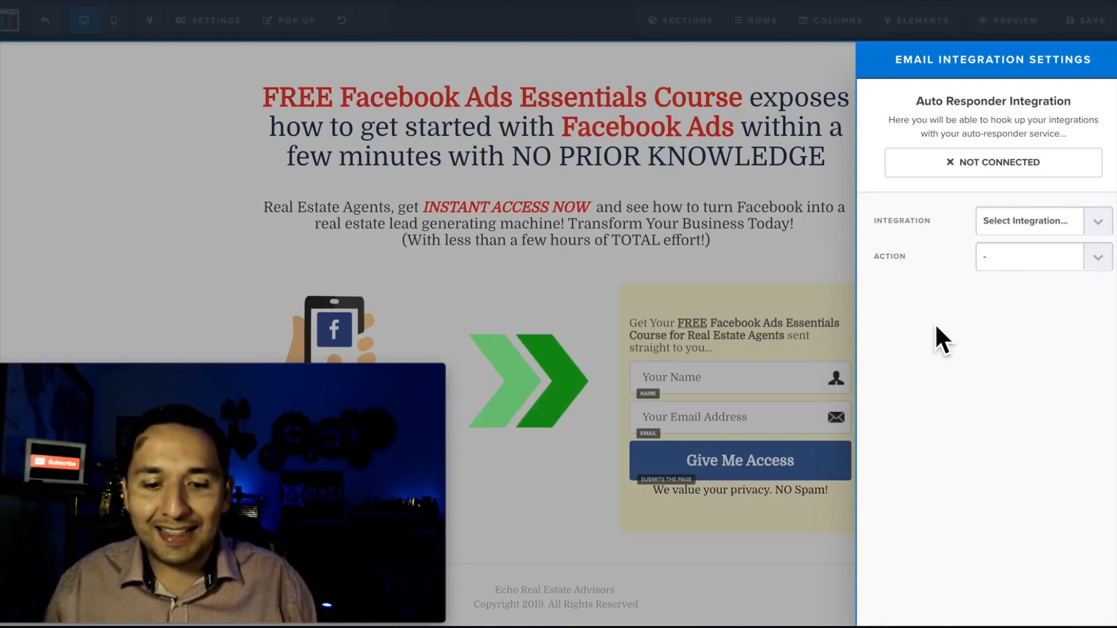
Set the opt-in page's integration to null (Html Form) with the action Integrate Existing Form
{"action": "left_click", "coordinate": [1096, 222]}
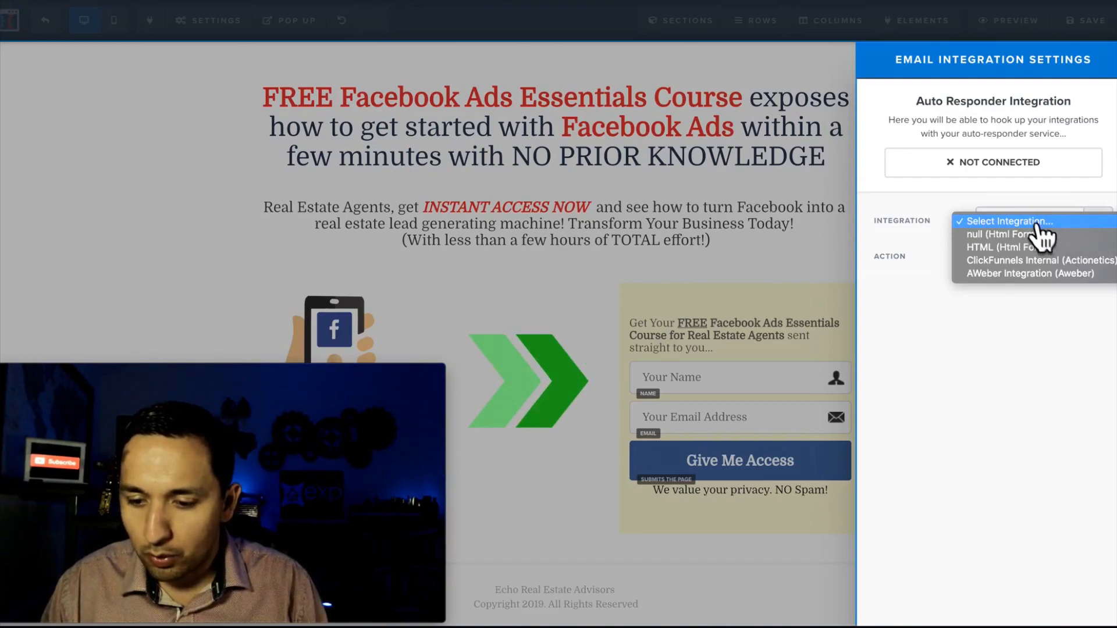
{"action": "left_click", "coordinate": [992, 235]}
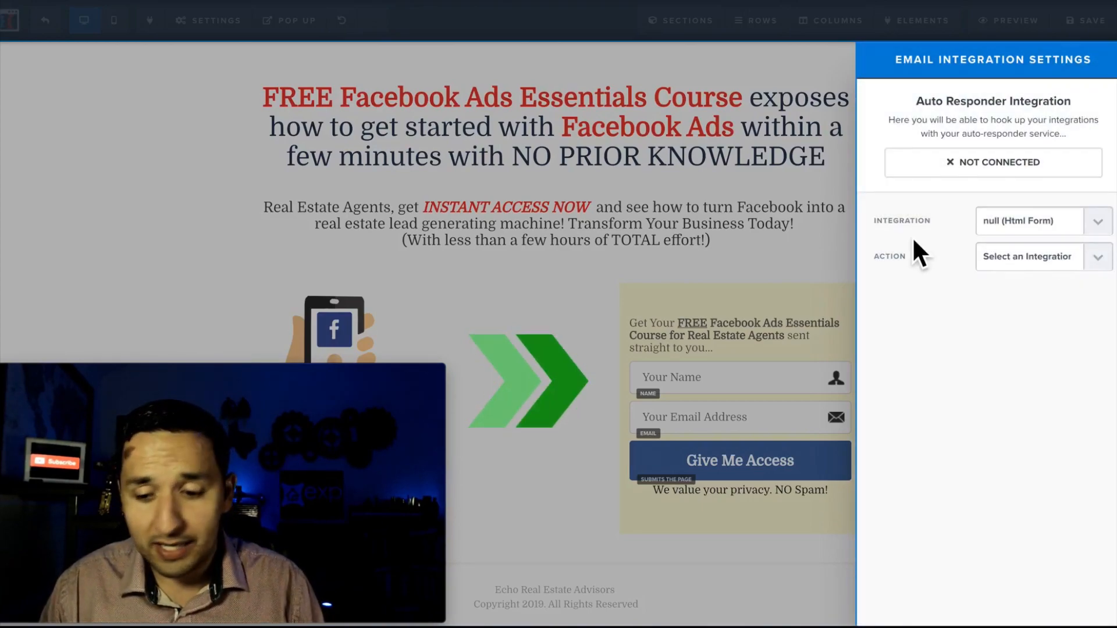
{"action": "left_click", "coordinate": [1095, 264]}
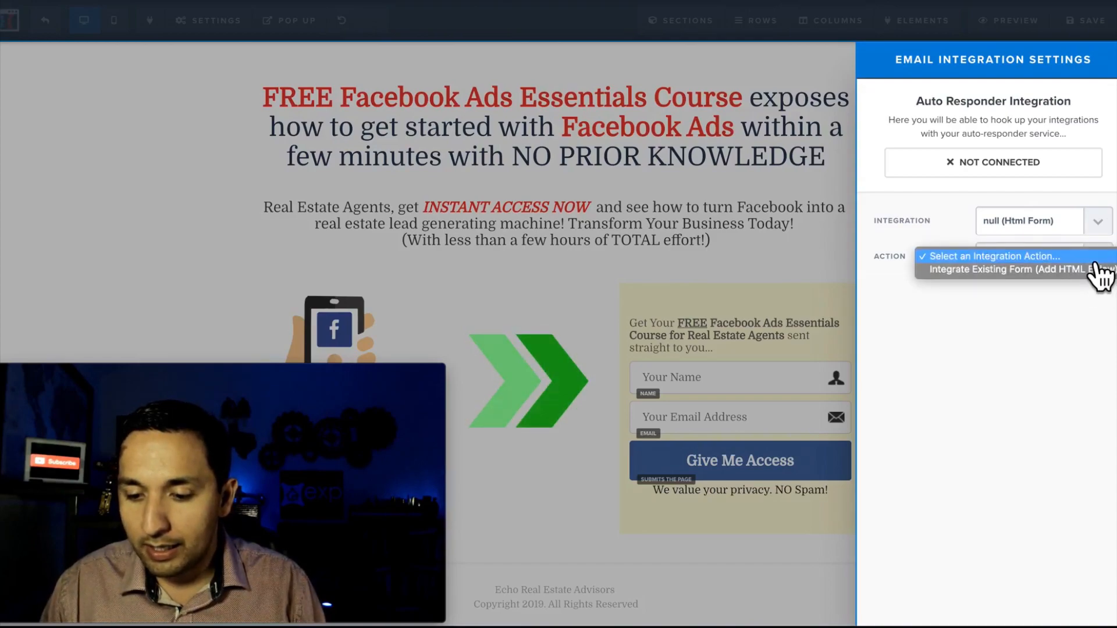
{"action": "left_click", "coordinate": [1026, 271]}
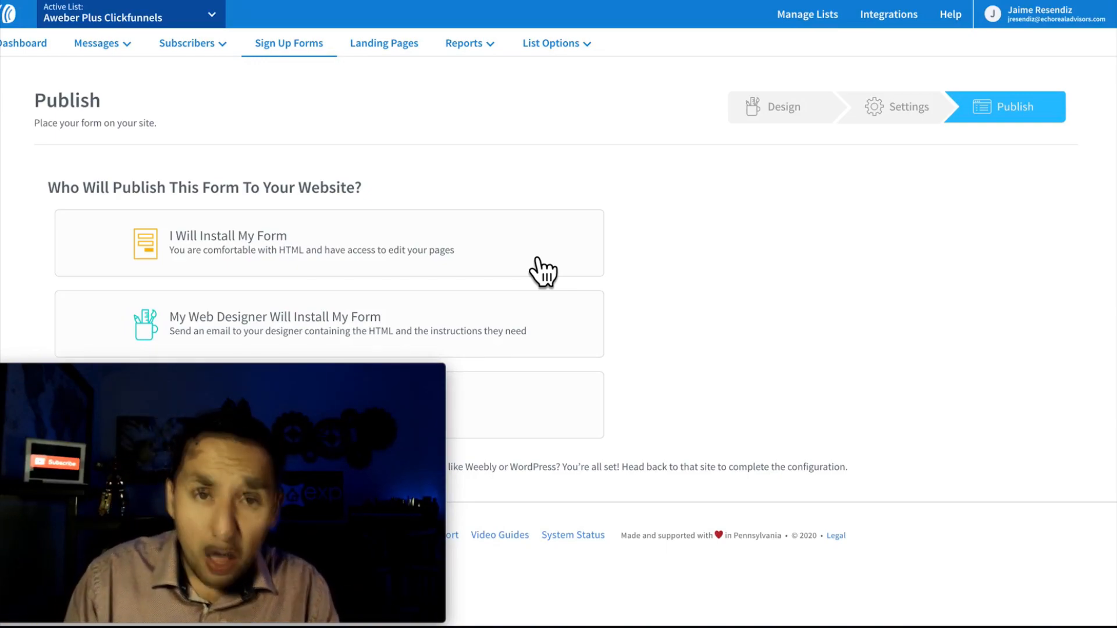
In AWeber, choose to install the form yourself and show its raw HTML version without the form styles
{"action": "left_click", "coordinate": [188, 246]}
{"action": "left_click_drag", "start_coordinate": [238, 377], "coordinate": [913, 382]}
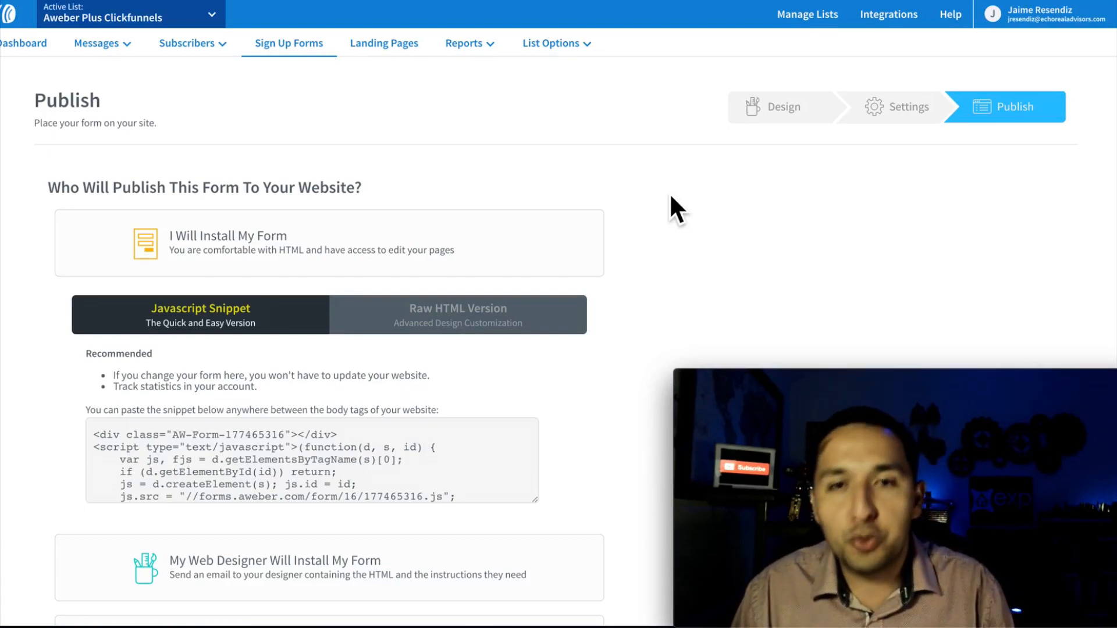
{"action": "left_click", "coordinate": [432, 325]}
{"action": "scroll", "coordinate": [433, 333], "scroll_direction": "down", "scroll_amount": 3}
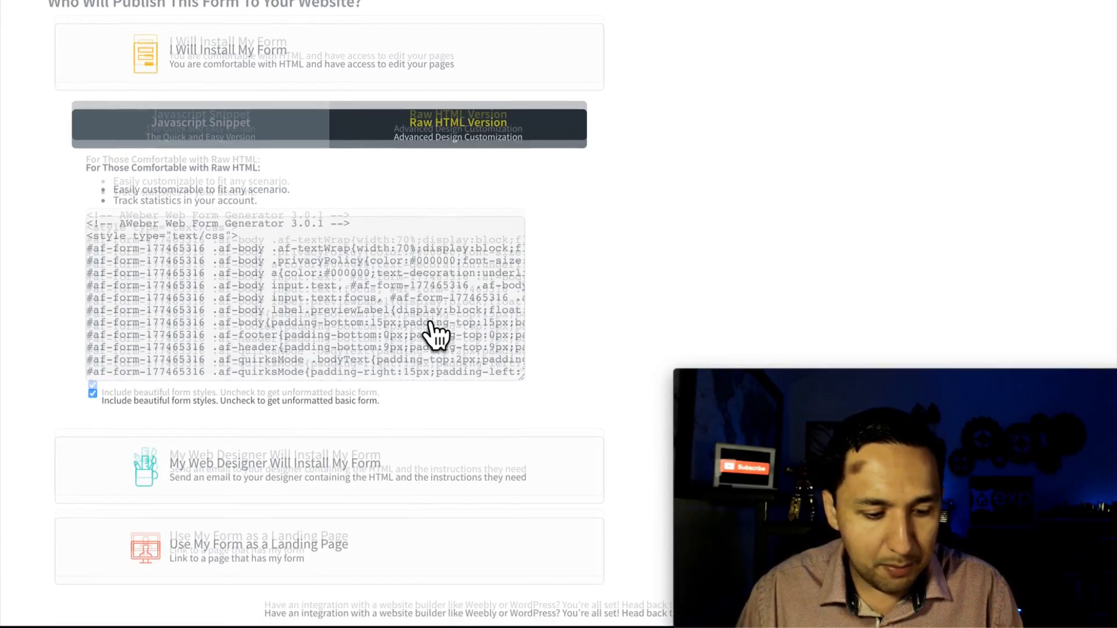
{"action": "left_click", "coordinate": [92, 378]}
{"action": "scroll", "coordinate": [218, 349], "scroll_direction": "down", "scroll_amount": 15}
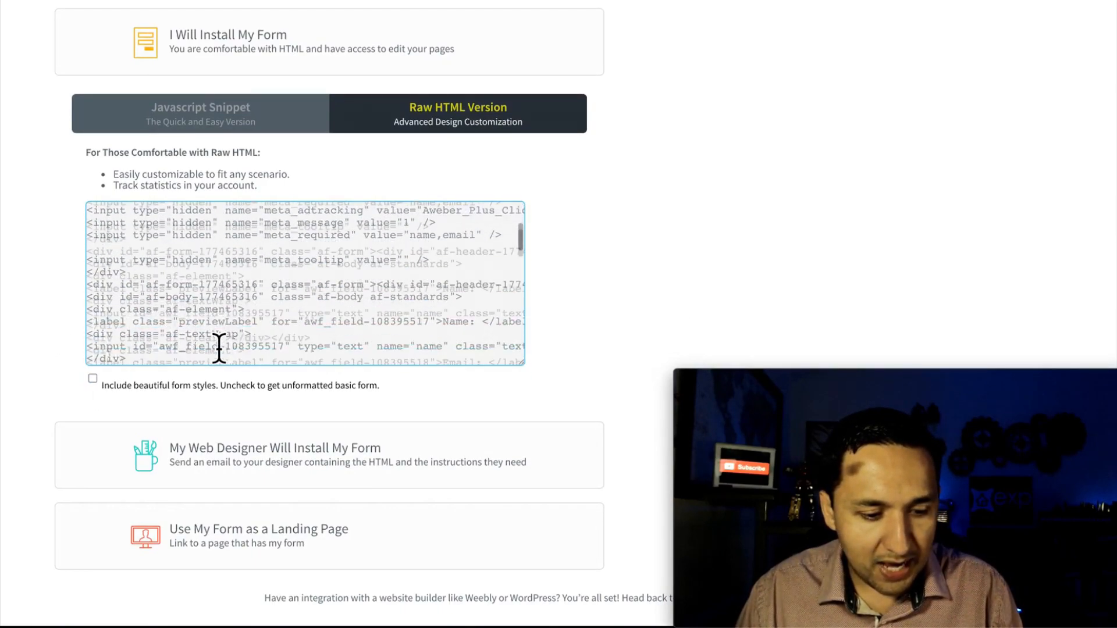
Copy the AWeber raw HTML from the opening to the closing form tag into the ClickFunnels web form code, and parse and save it
{"action": "scroll", "coordinate": [219, 349], "scroll_direction": "down", "scroll_amount": 1}
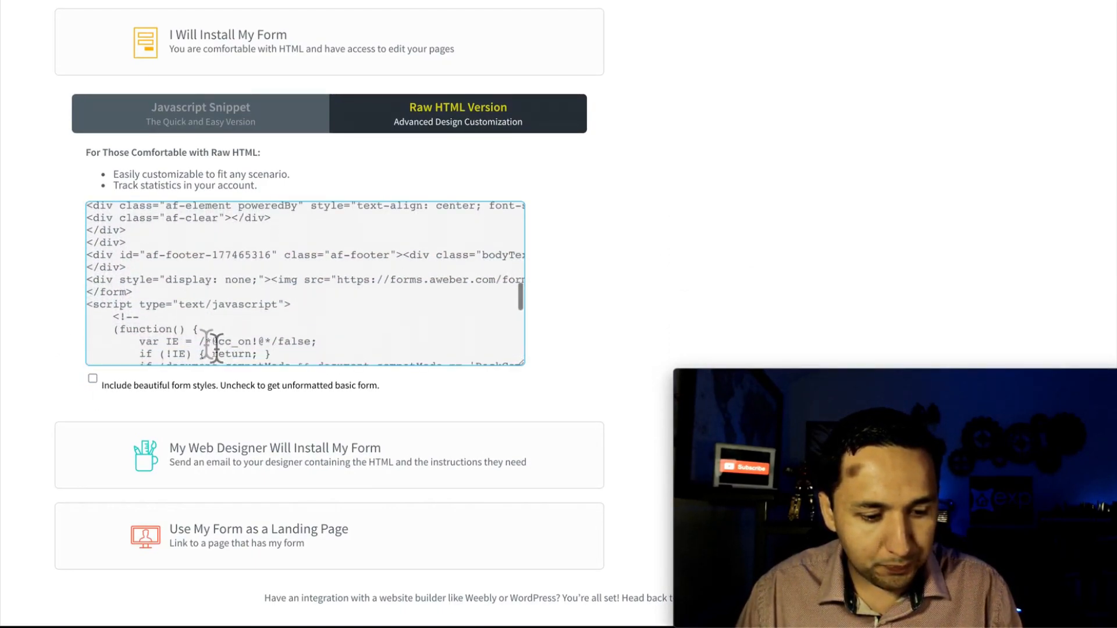
{"action": "left_click", "coordinate": [148, 294]}
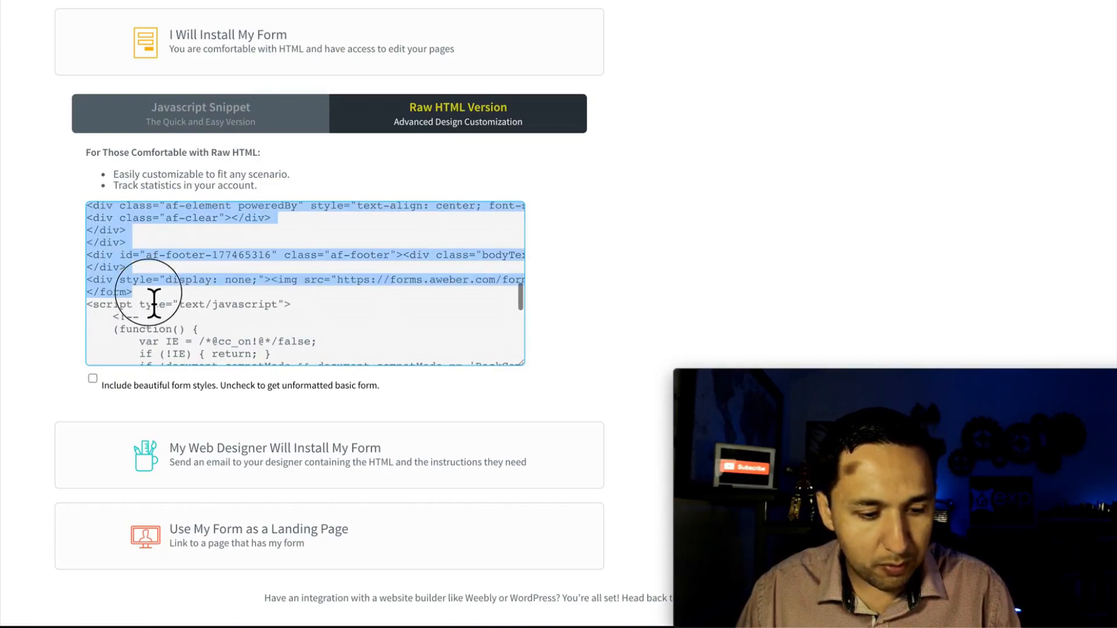
{"action": "left_click_drag", "start_coordinate": [153, 303], "coordinate": [78, 231]}
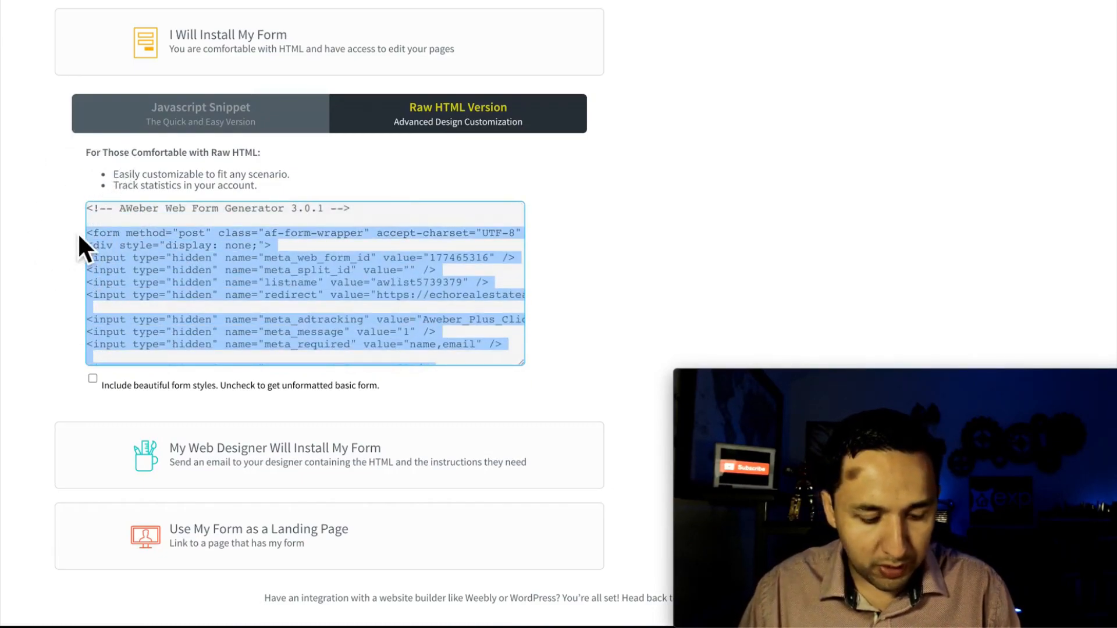
{"action": "left_click", "coordinate": [407, 1]}
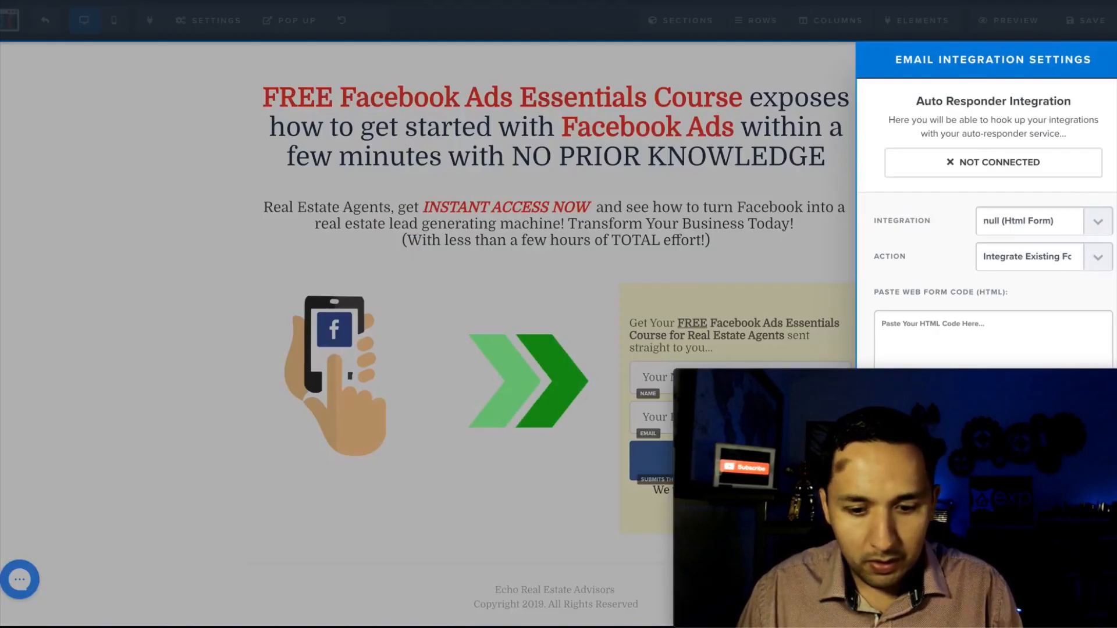
{"action": "left_click", "coordinate": [944, 344]}
{"action": "key", "text": "ctrl+v"}
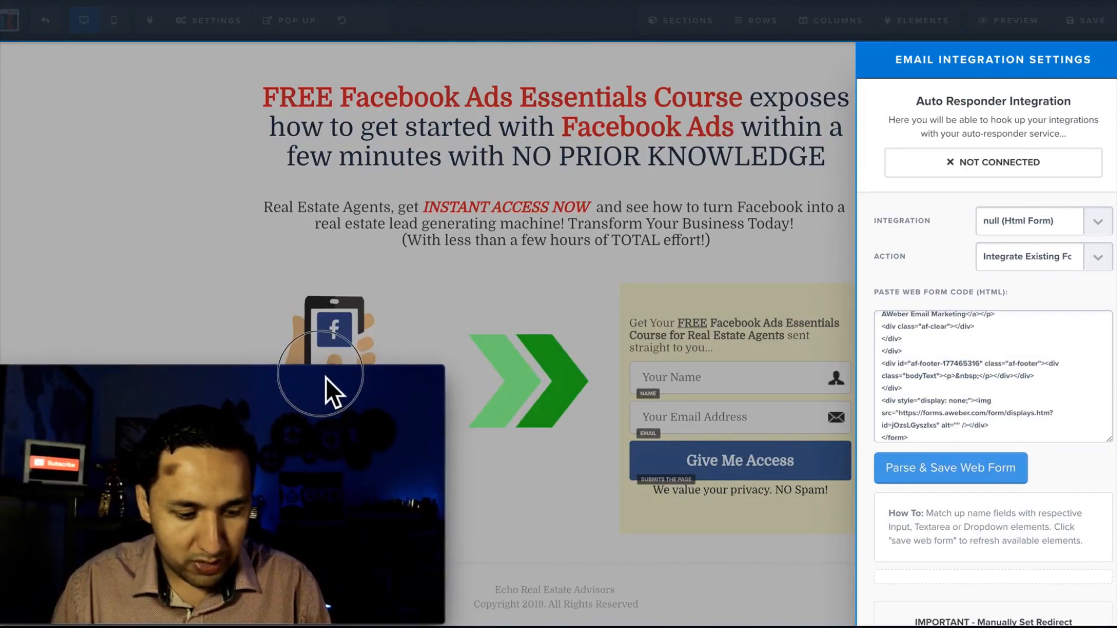
{"action": "left_click", "coordinate": [938, 471]}
Match the parsed web form's name field to name and its email field to email in the opt-in page's integration settings
{"action": "scroll", "coordinate": [938, 485], "scroll_direction": "down", "scroll_amount": 5}
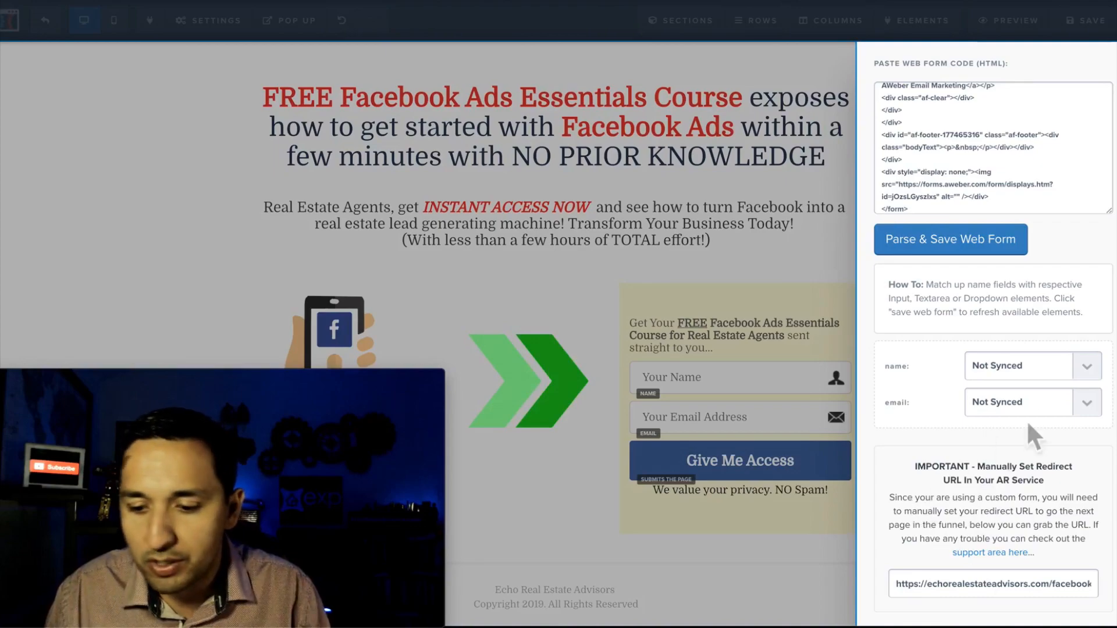
{"action": "left_click", "coordinate": [1085, 373]}
{"action": "left_click", "coordinate": [980, 384]}
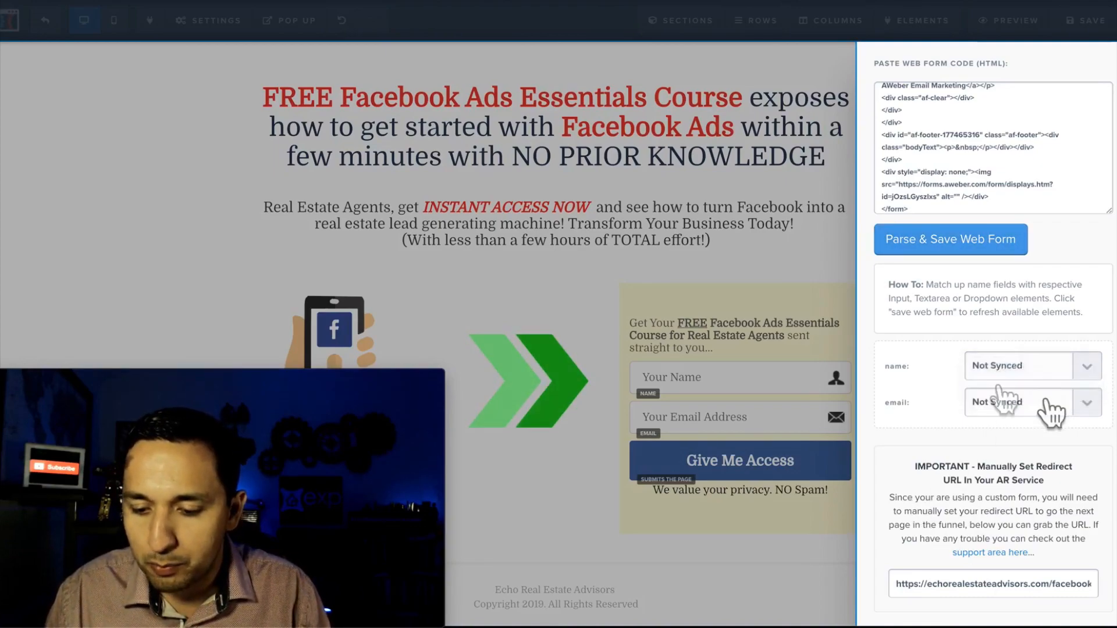
{"action": "left_click", "coordinate": [1087, 407]}
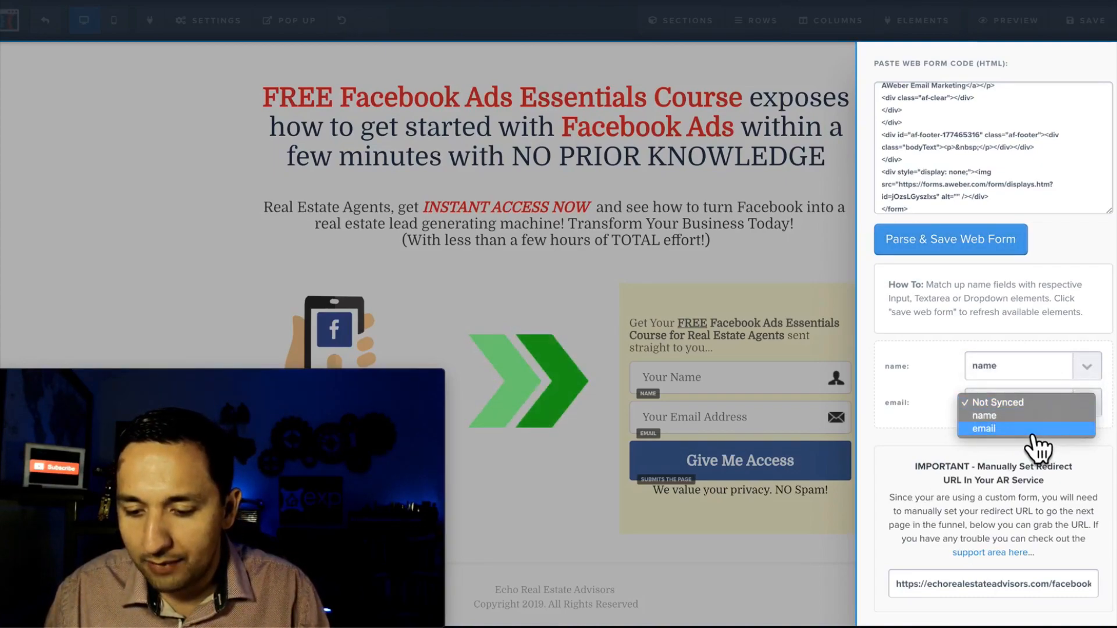
{"action": "left_click", "coordinate": [1034, 436]}
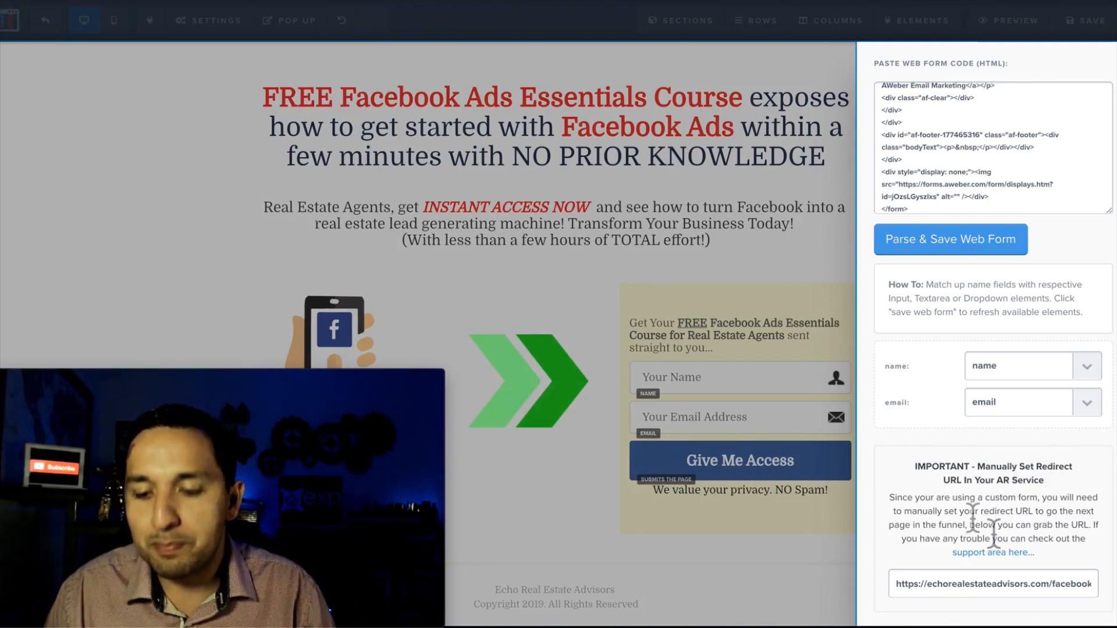
{"action": "left_click", "coordinate": [822, 377]}
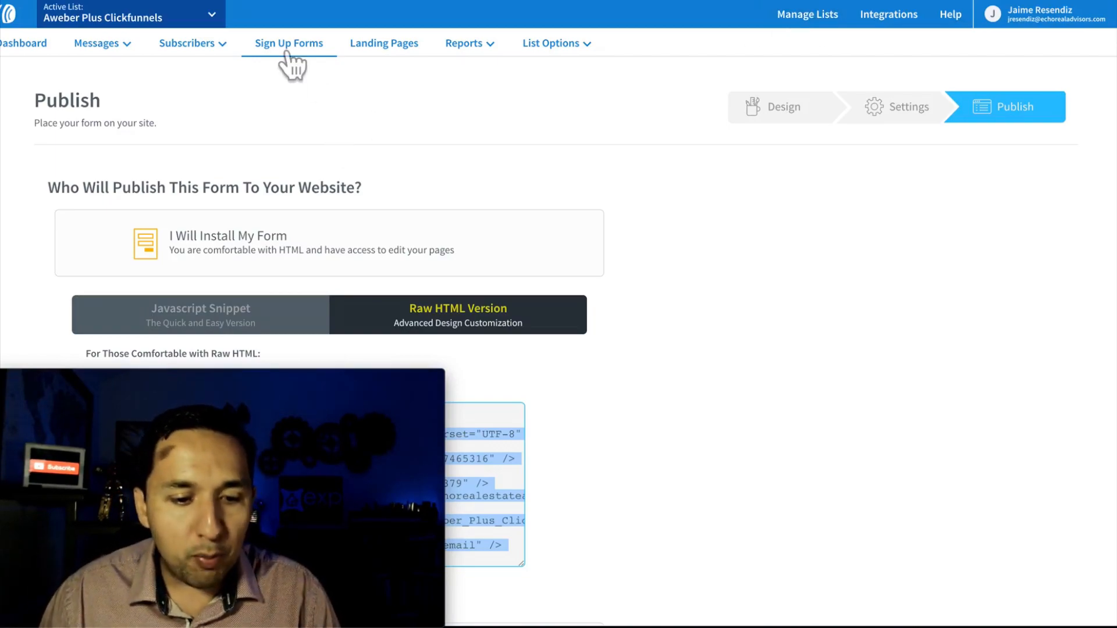
In AWeber, create a new campaign from the Lead Magnet template with the name "Template: Lead Magnet"
{"action": "left_click_drag", "start_coordinate": [311, 379], "coordinate": [995, 392]}
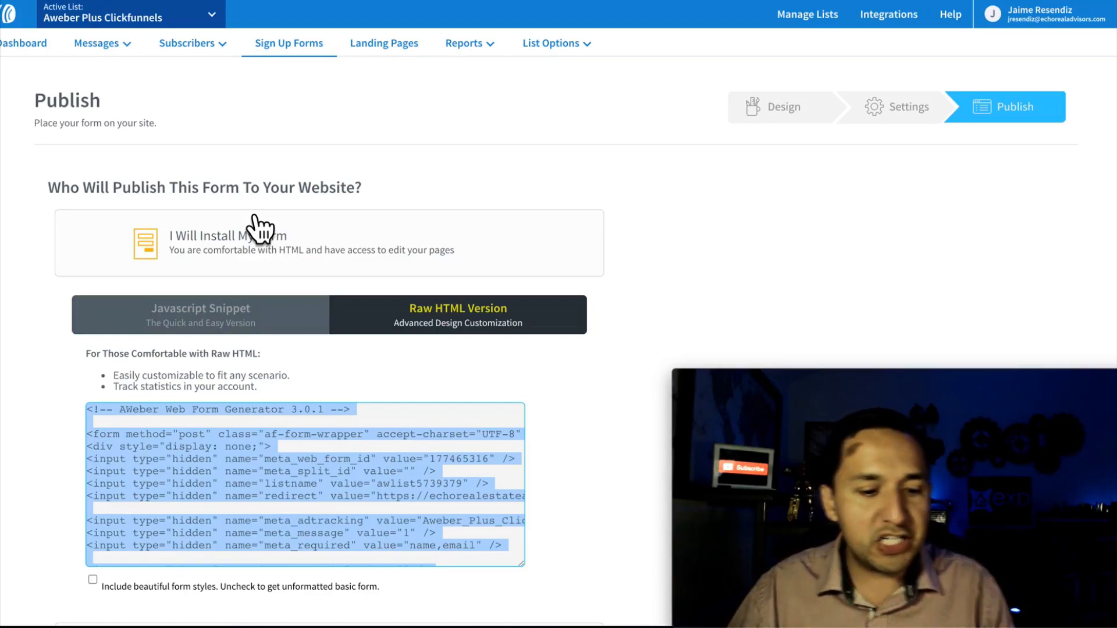
{"action": "mouse_move", "coordinate": [96, 44]}
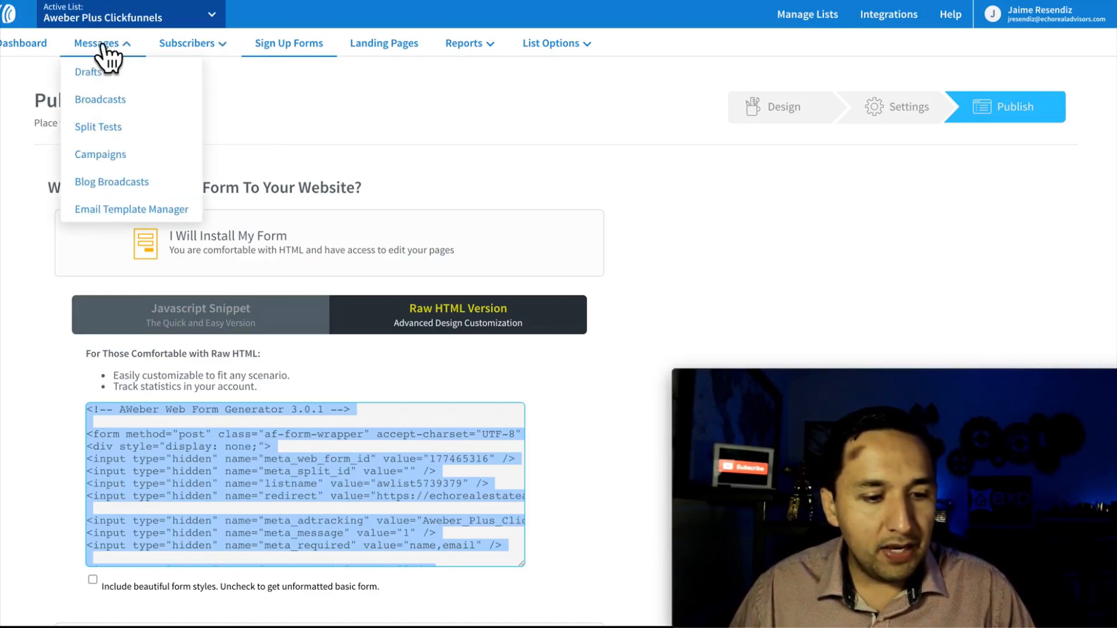
{"action": "left_click", "coordinate": [94, 156]}
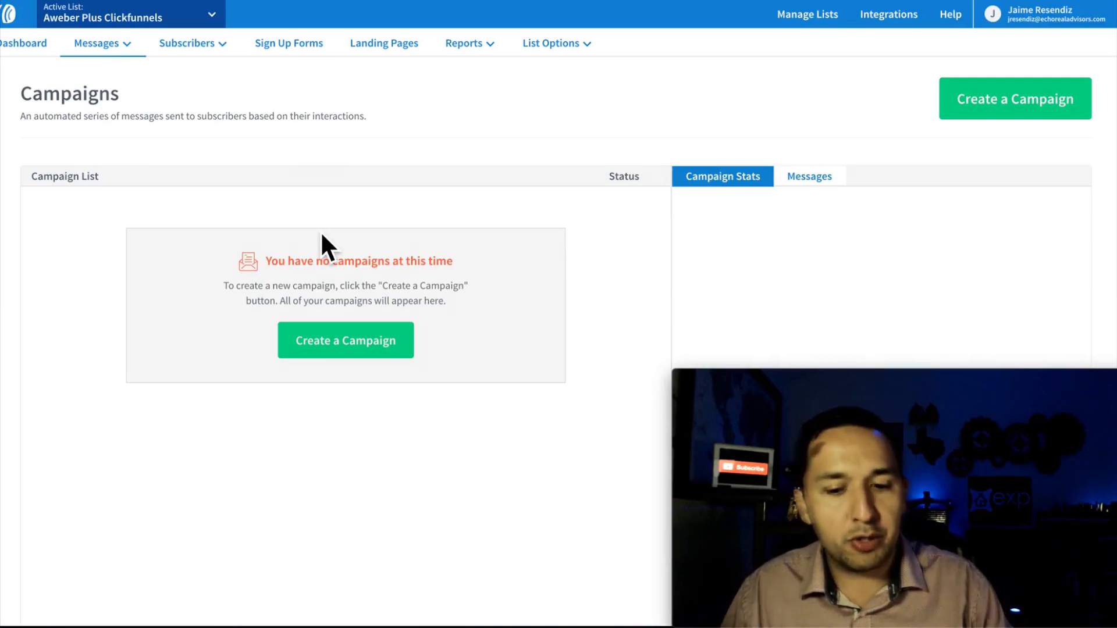
{"action": "left_click", "coordinate": [298, 337]}
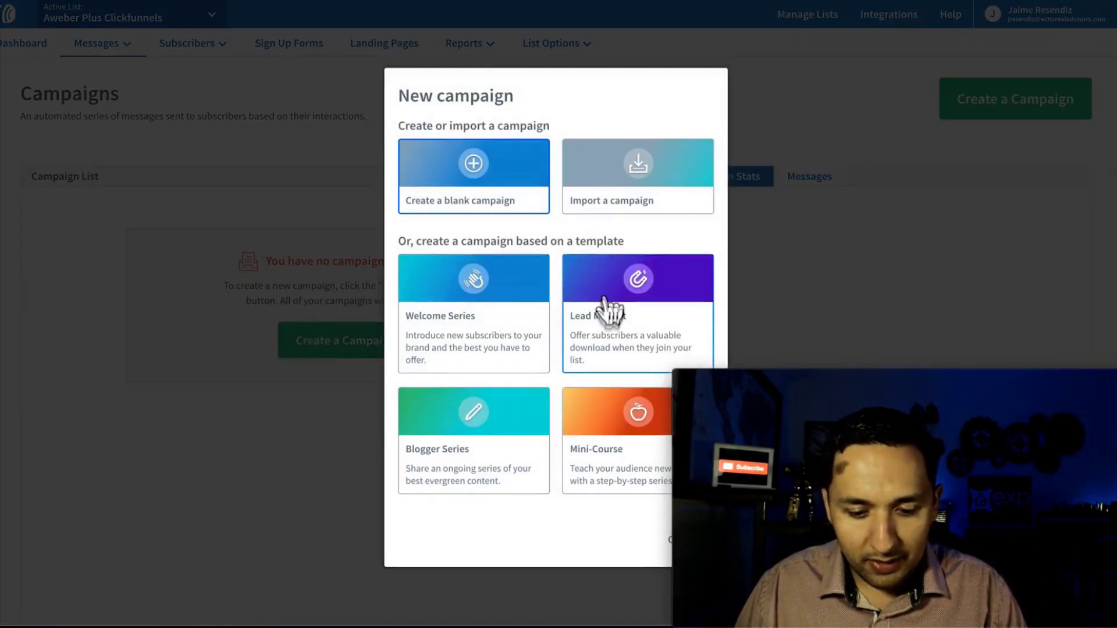
{"action": "left_click", "coordinate": [605, 301]}
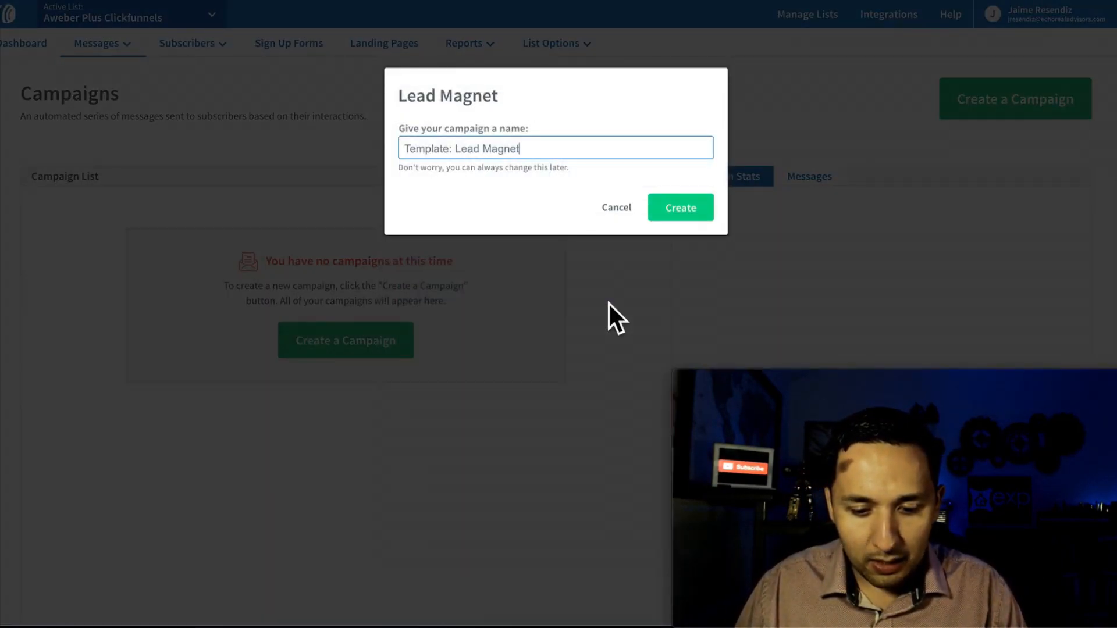
{"action": "left_click", "coordinate": [686, 210]}
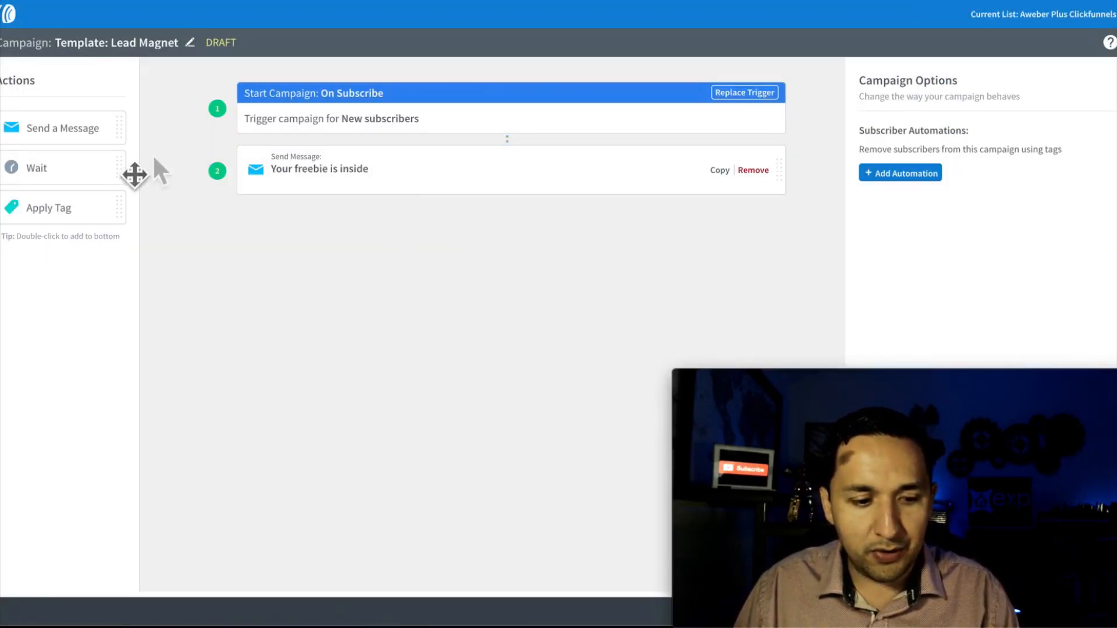
Open the campaign's "Your freebie is inside" message for editing and browse the template gallery without choosing a template
{"action": "left_click", "coordinate": [314, 187]}
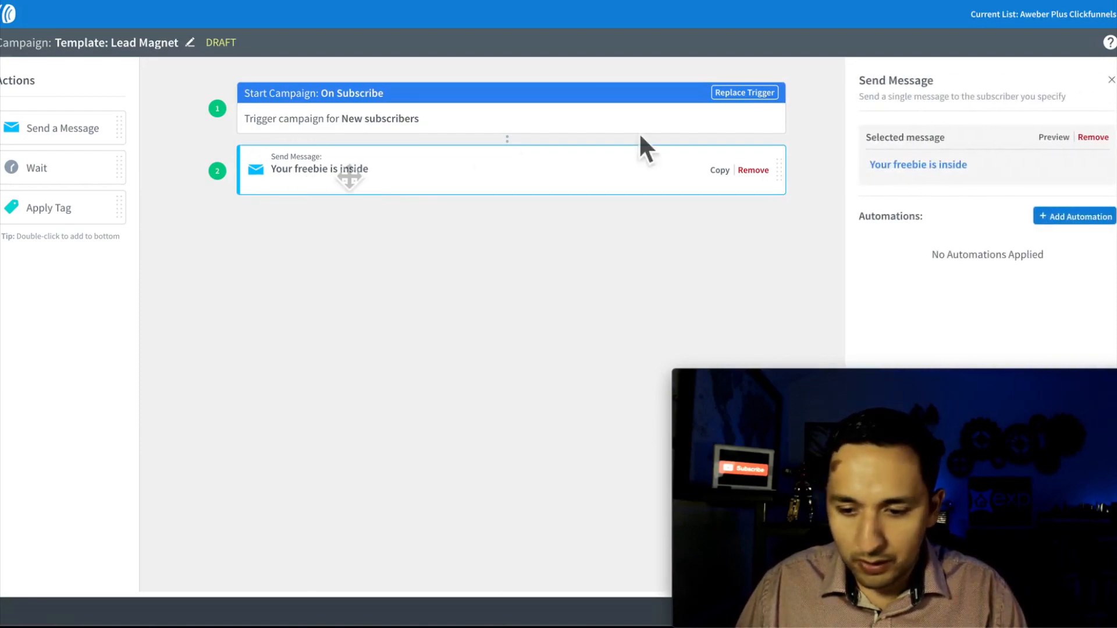
{"action": "left_click", "coordinate": [933, 174]}
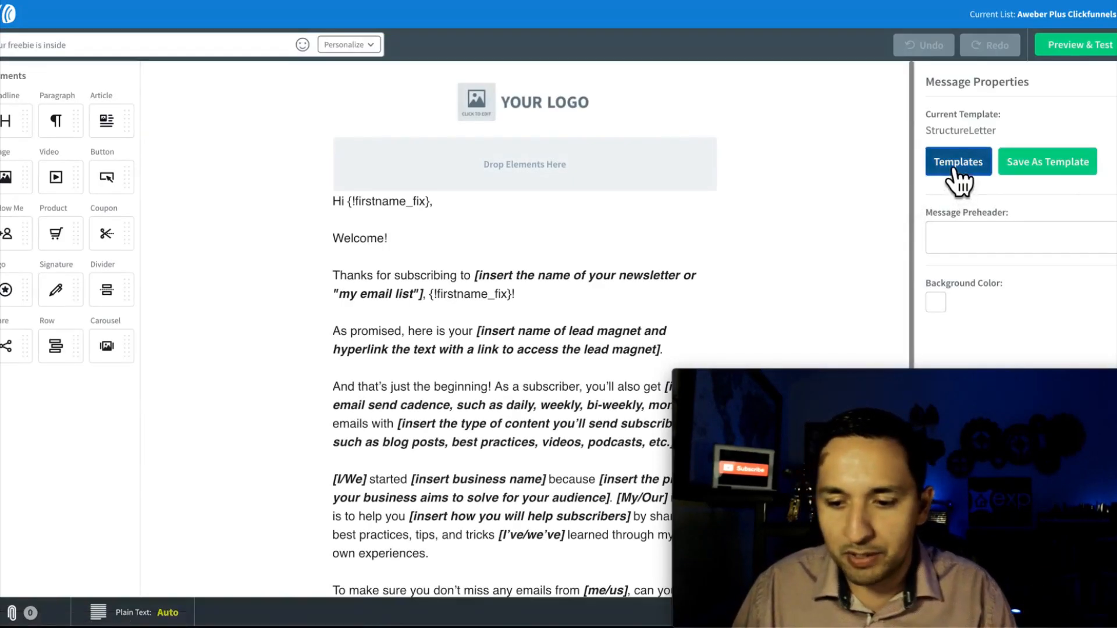
{"action": "left_click", "coordinate": [958, 169]}
{"action": "scroll", "coordinate": [861, 236], "scroll_direction": "down", "scroll_amount": 15}
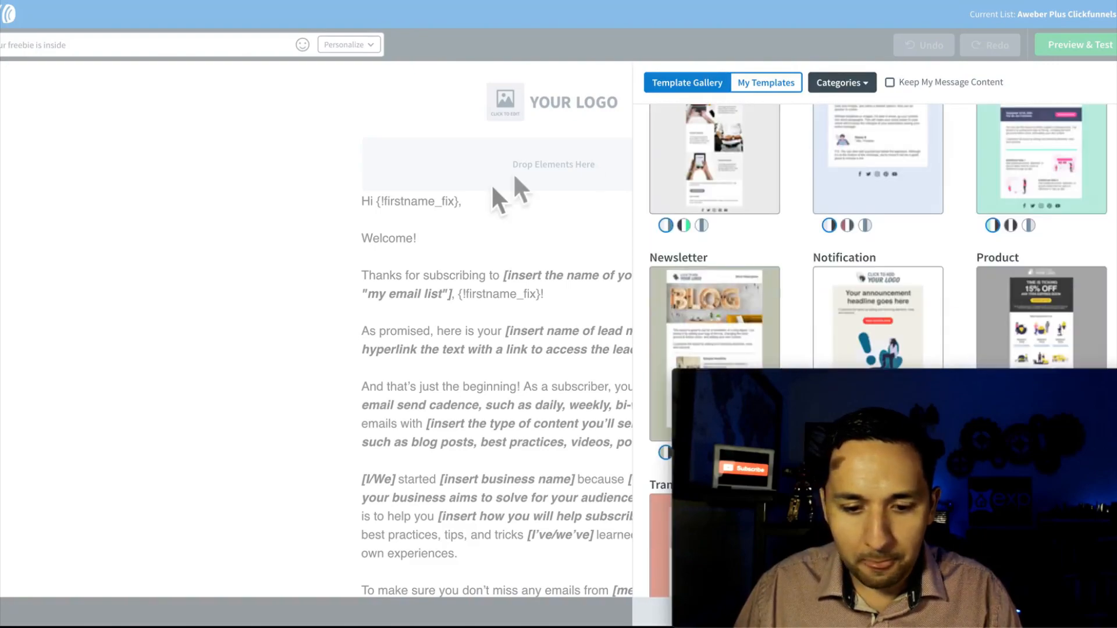
{"action": "left_click", "coordinate": [467, 247]}
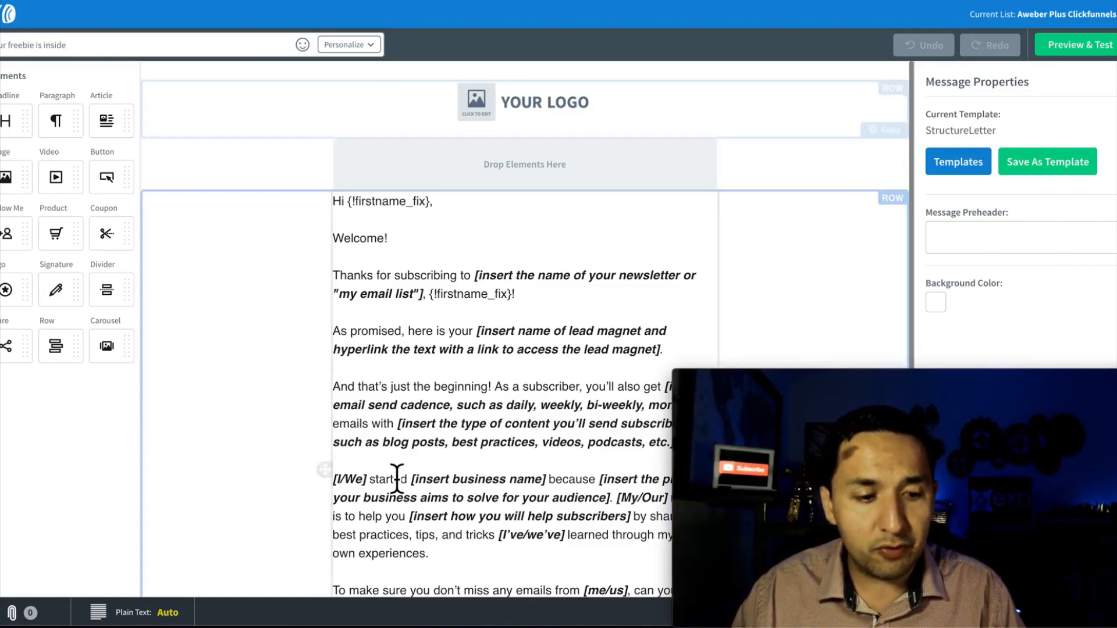
Read through the freebie message's placeholder text, and save and exit the message editor
{"action": "scroll", "coordinate": [399, 524], "scroll_direction": "down", "scroll_amount": 5}
{"action": "scroll", "coordinate": [397, 478], "scroll_direction": "up", "scroll_amount": 5}
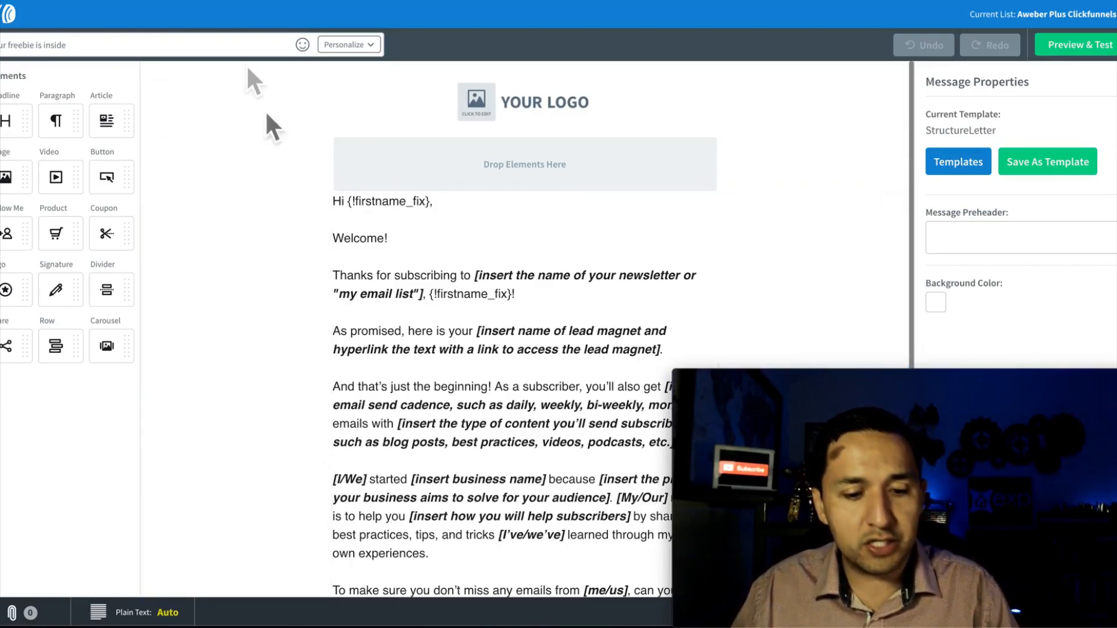
{"action": "scroll", "coordinate": [707, 302], "scroll_direction": "down", "scroll_amount": 4}
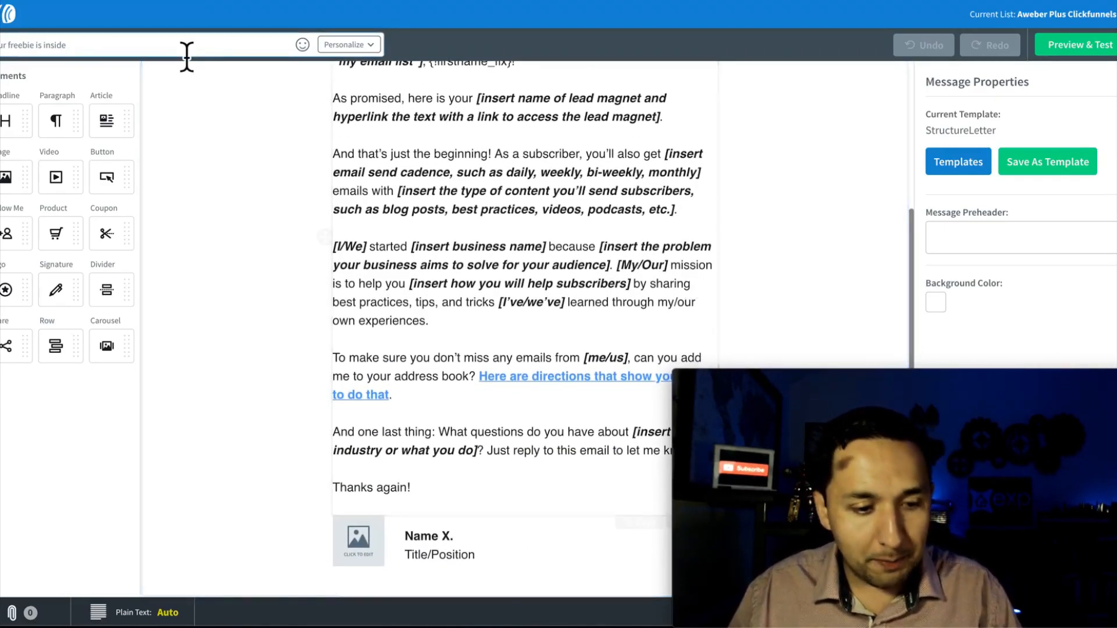
{"action": "scroll", "coordinate": [440, 256], "scroll_direction": "up", "scroll_amount": 3}
{"action": "left_click", "coordinate": [415, 221]}
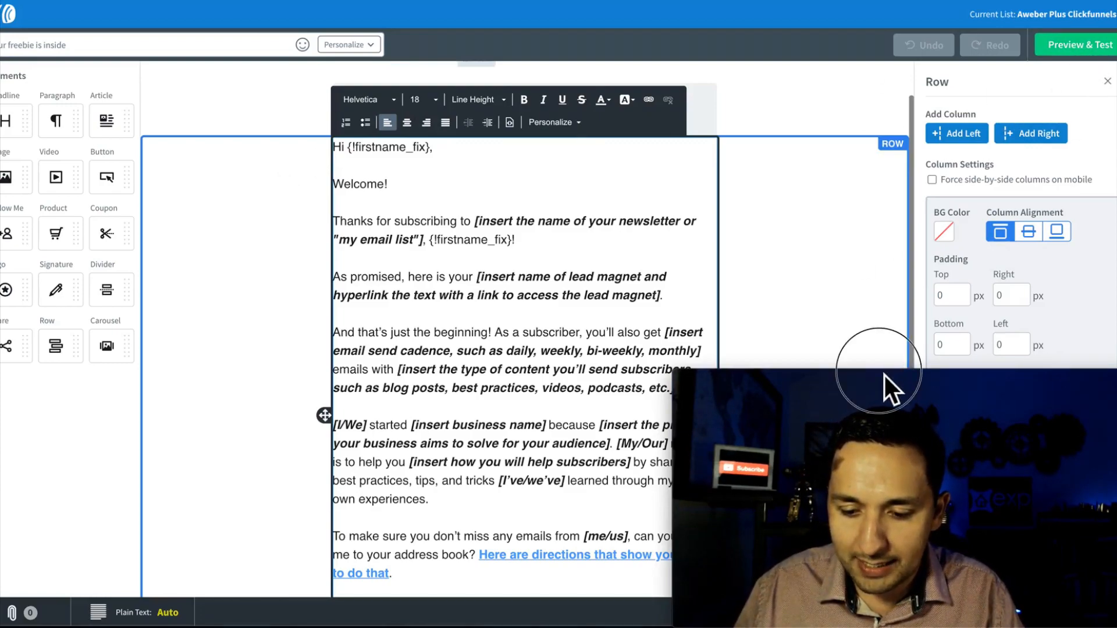
{"action": "left_click_drag", "start_coordinate": [881, 376], "coordinate": [556, 361]}
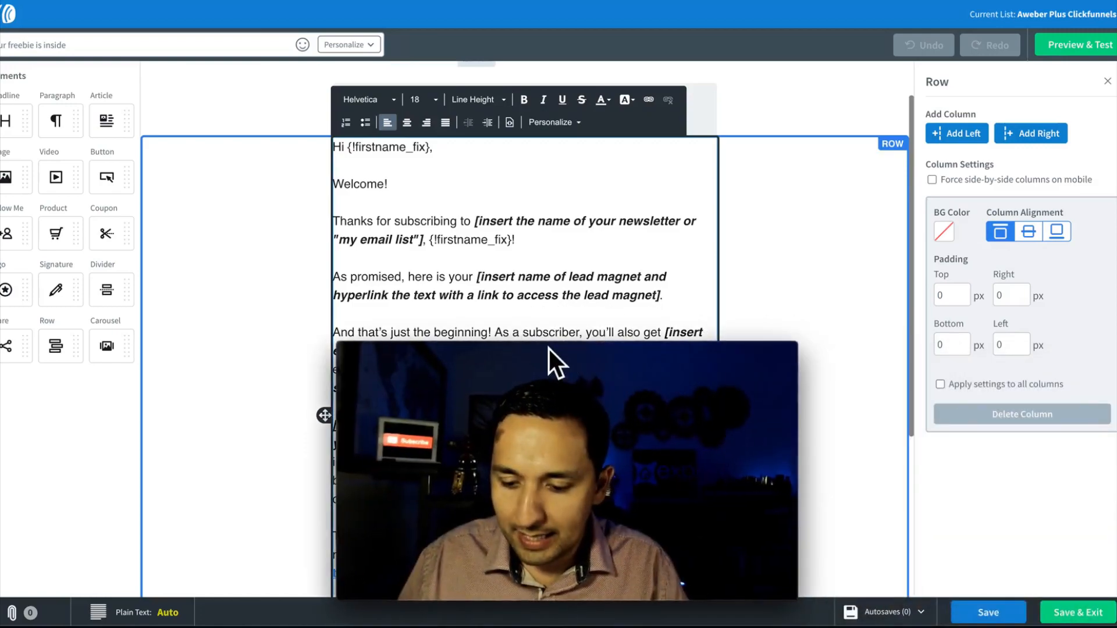
{"action": "left_click", "coordinate": [1077, 614]}
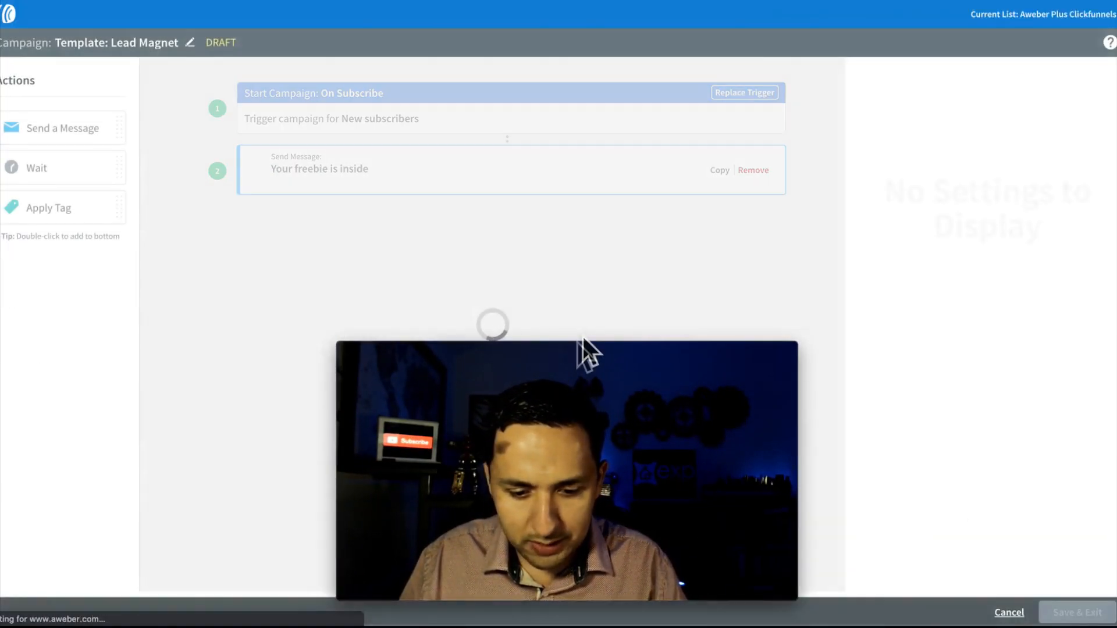
{"action": "left_click_drag", "start_coordinate": [581, 340], "coordinate": [909, 379]}
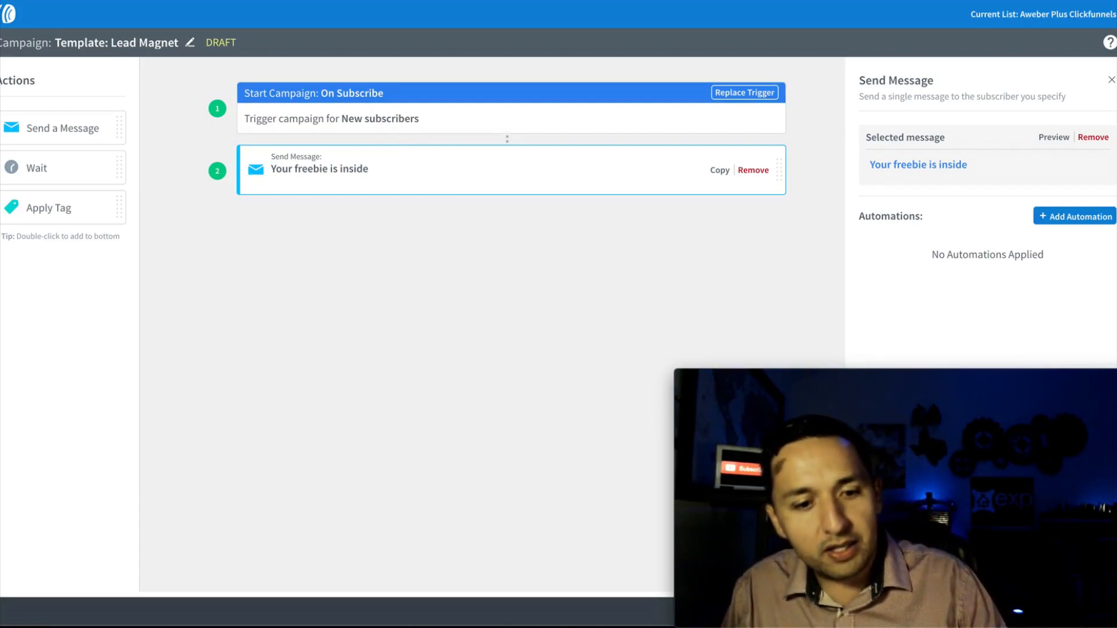
Extend the campaign after the freebie message with a 1-day wait, an empty Send Message action and another 1-day wait
{"action": "left_click", "coordinate": [349, 1]}
{"action": "left_click", "coordinate": [265, 0]}
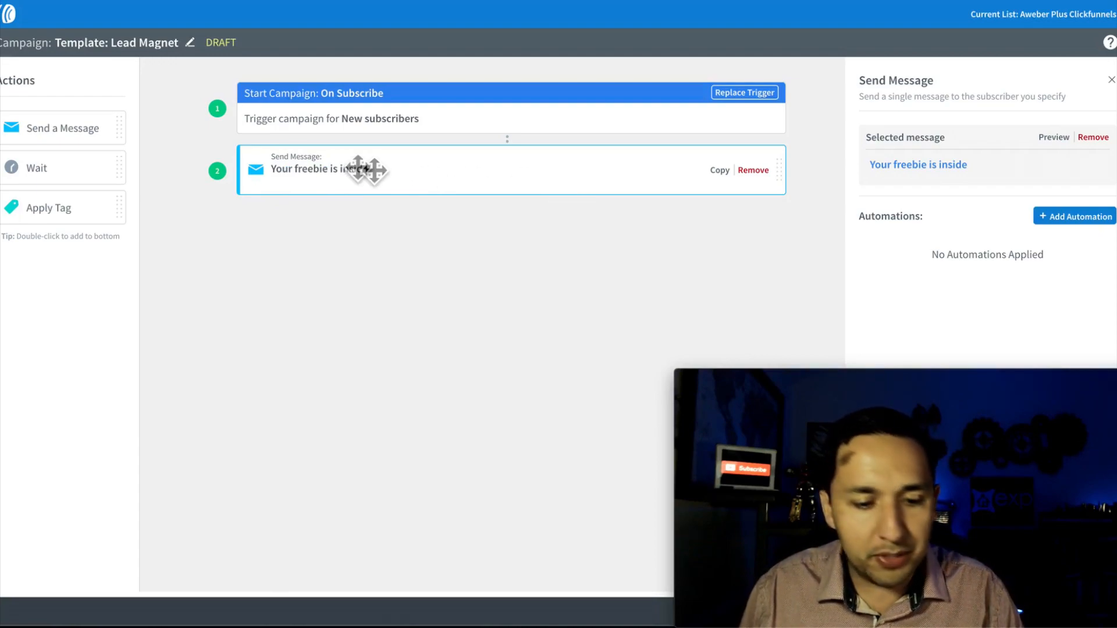
{"action": "left_click_drag", "start_coordinate": [63, 170], "coordinate": [499, 220]}
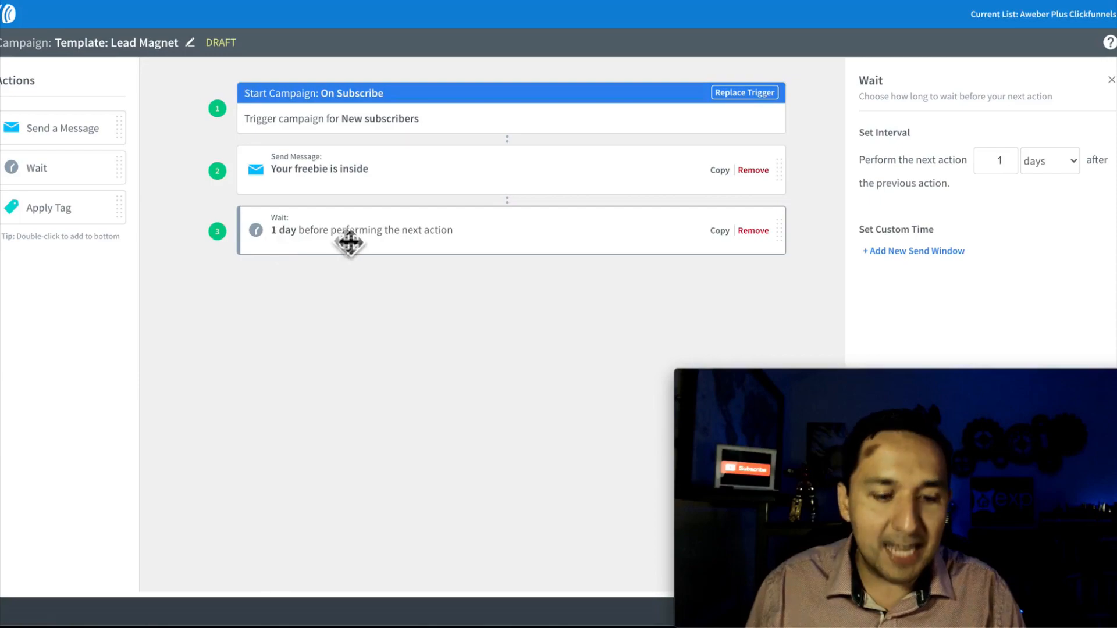
{"action": "left_click_drag", "start_coordinate": [69, 131], "coordinate": [421, 302]}
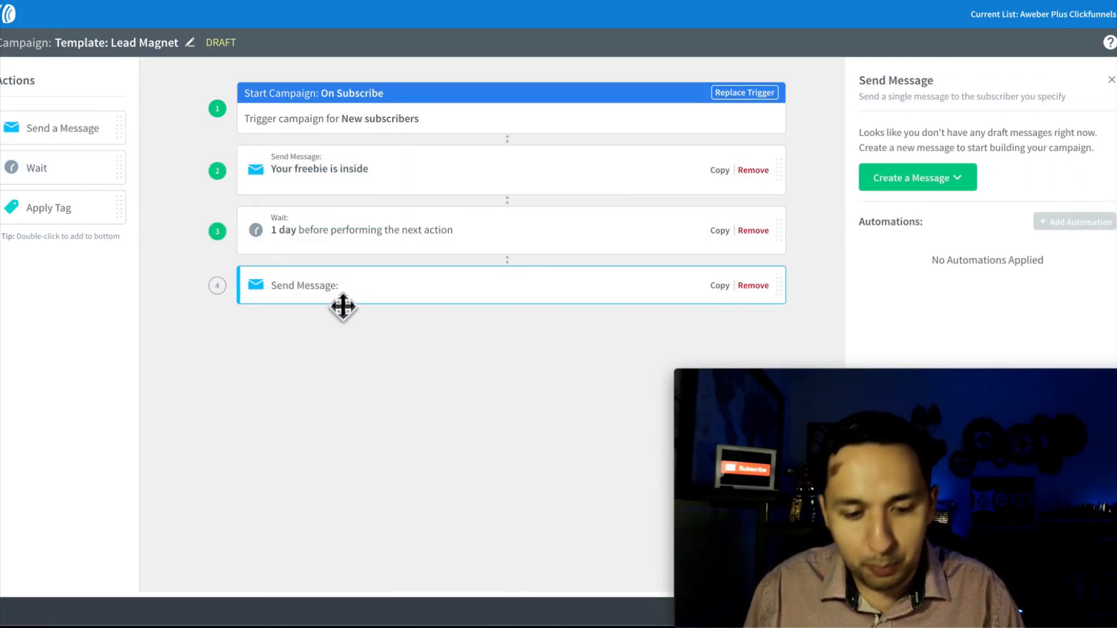
{"action": "left_click_drag", "start_coordinate": [57, 166], "coordinate": [417, 351]}
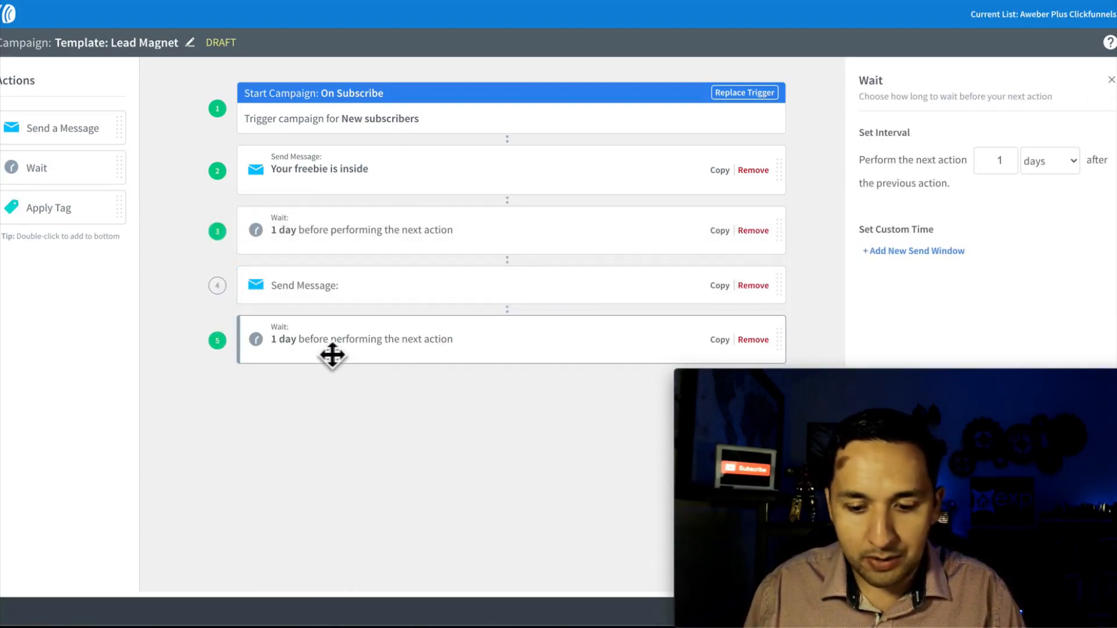
Check the interval units available for the last wait and add an Apply Tag action at the end of the campaign
{"action": "left_click", "coordinate": [1054, 164]}
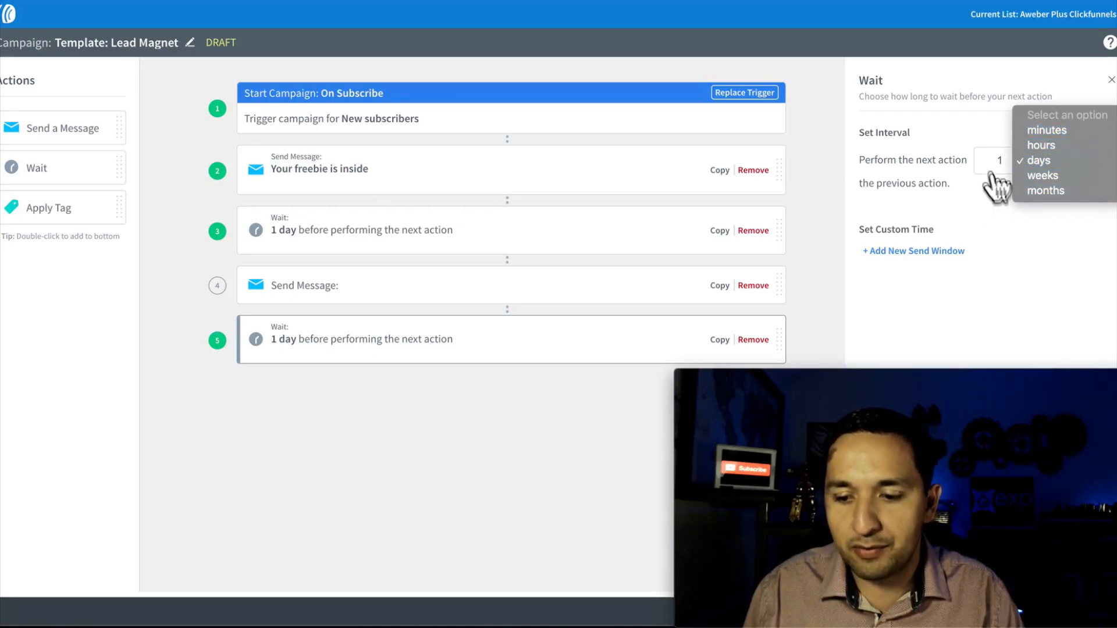
{"action": "left_click", "coordinate": [964, 213]}
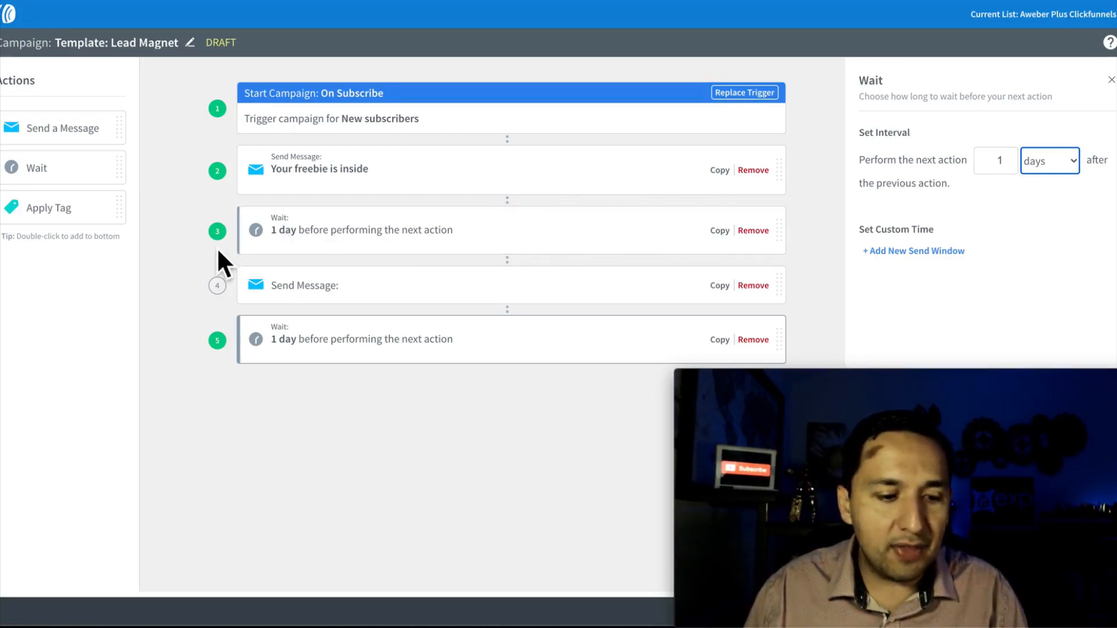
{"action": "left_click_drag", "start_coordinate": [76, 220], "coordinate": [461, 421]}
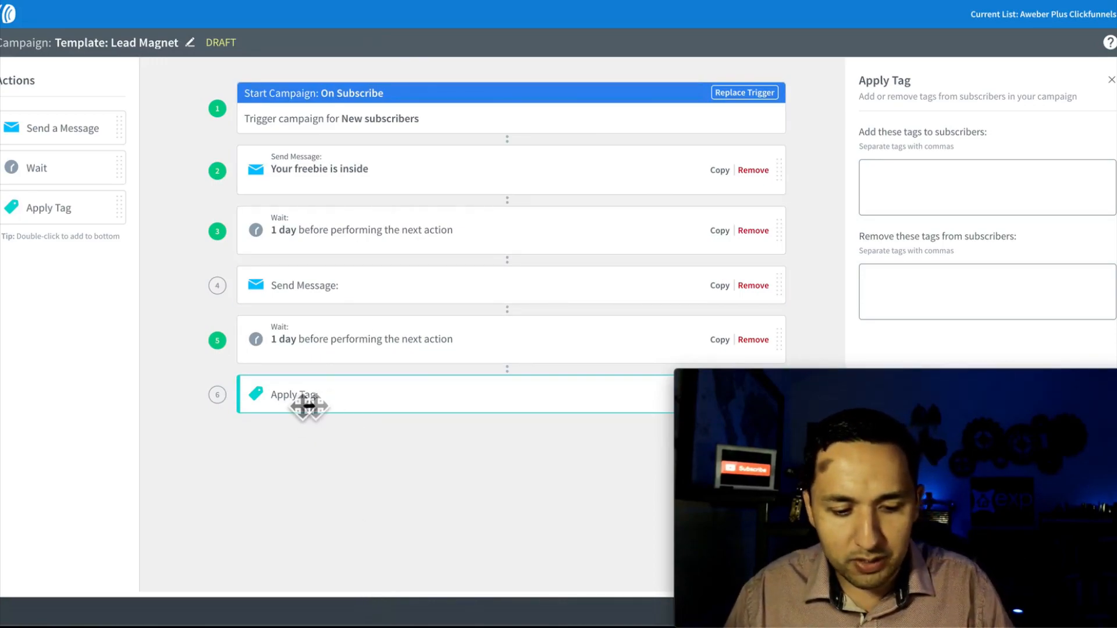
{"action": "left_click", "coordinate": [923, 195]}
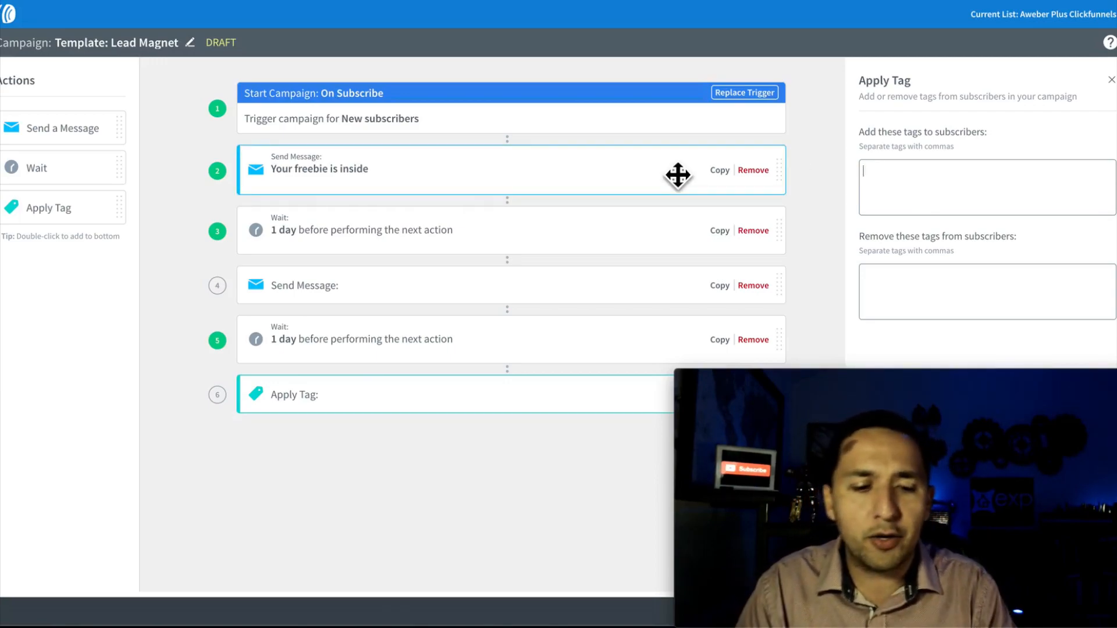